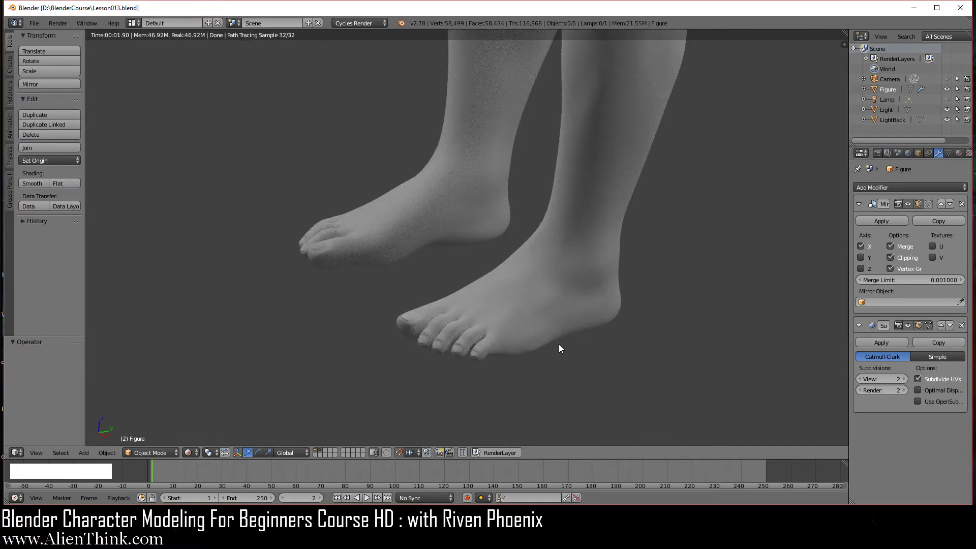
Show the legs from the front in solid shading with only the first layer visible.
middle_click_drag(545, 339, 508, 328, "shift")
scroll(508, 328, "up", 1)
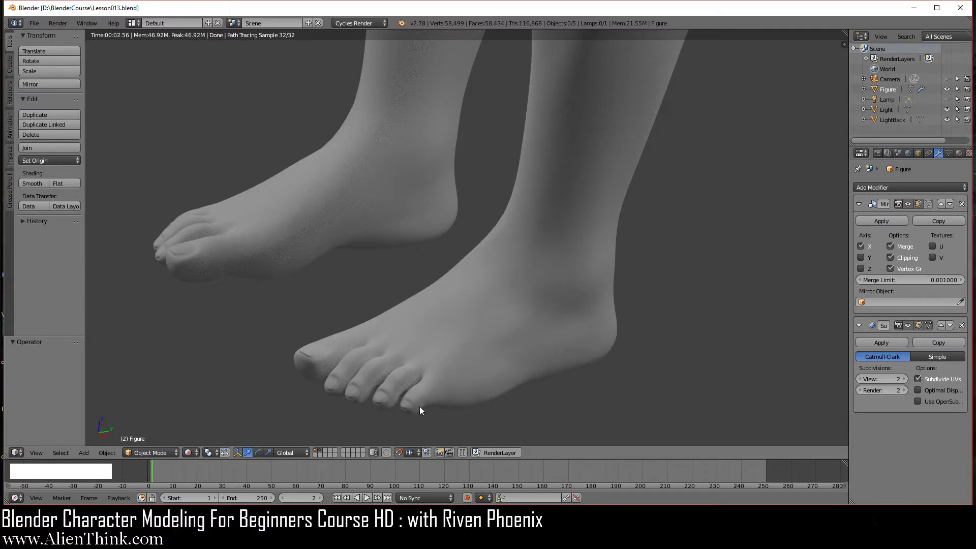
scroll(419, 409, "down", 3)
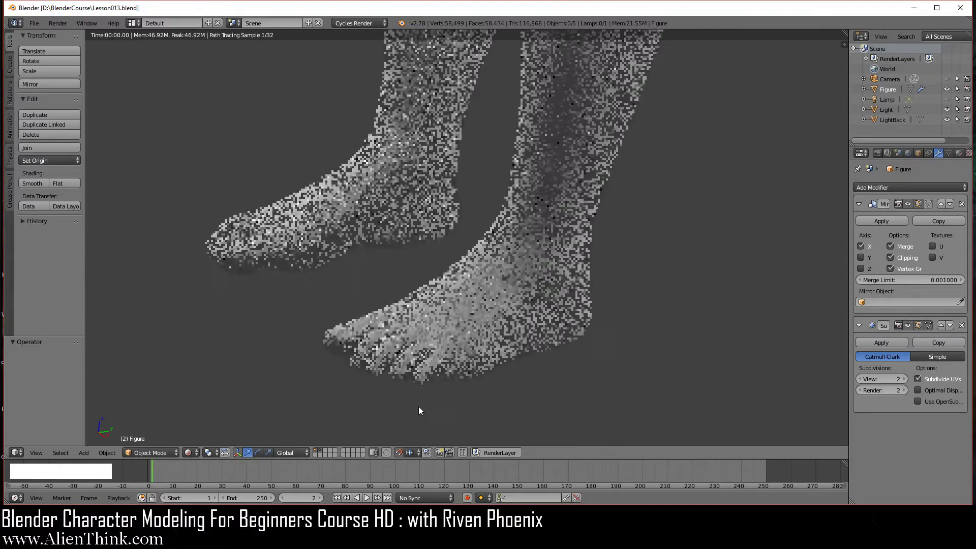
middle_click_drag(522, 333, 469, 354, "shift")
scroll(487, 301, "down", 3)
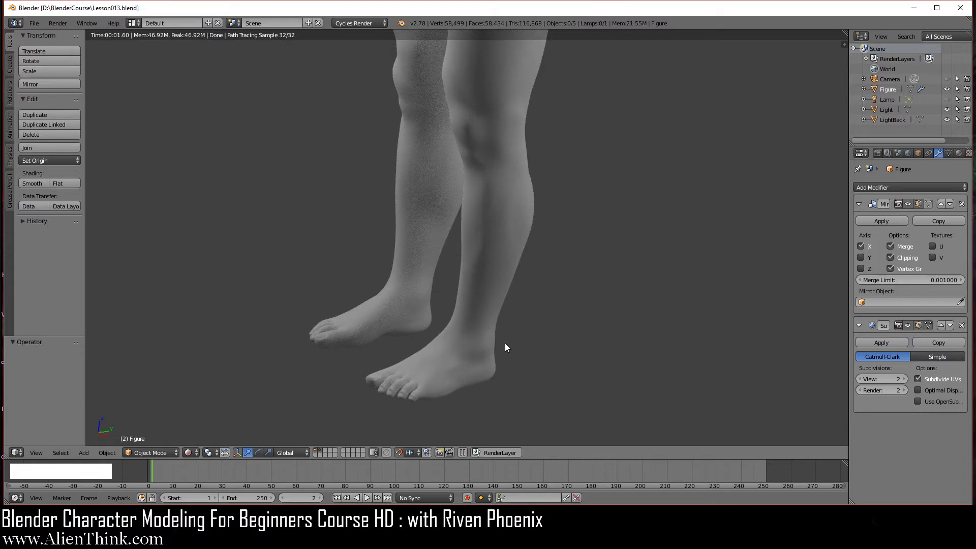
key("1")
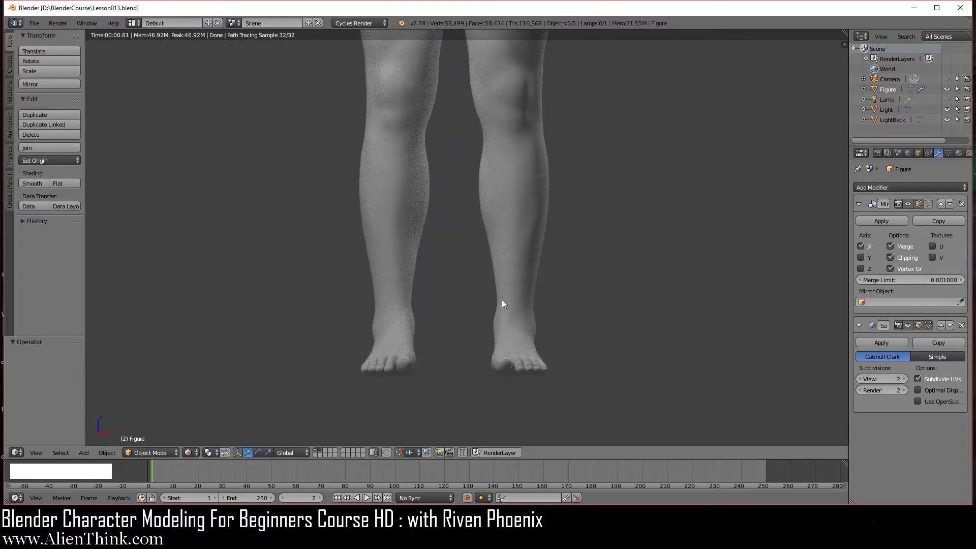
left_click(194, 452)
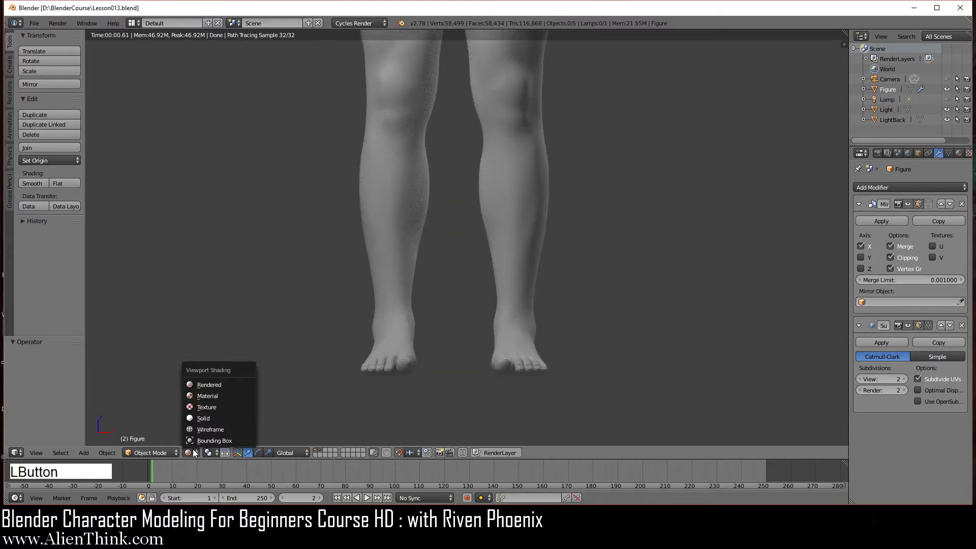
left_click(203, 418)
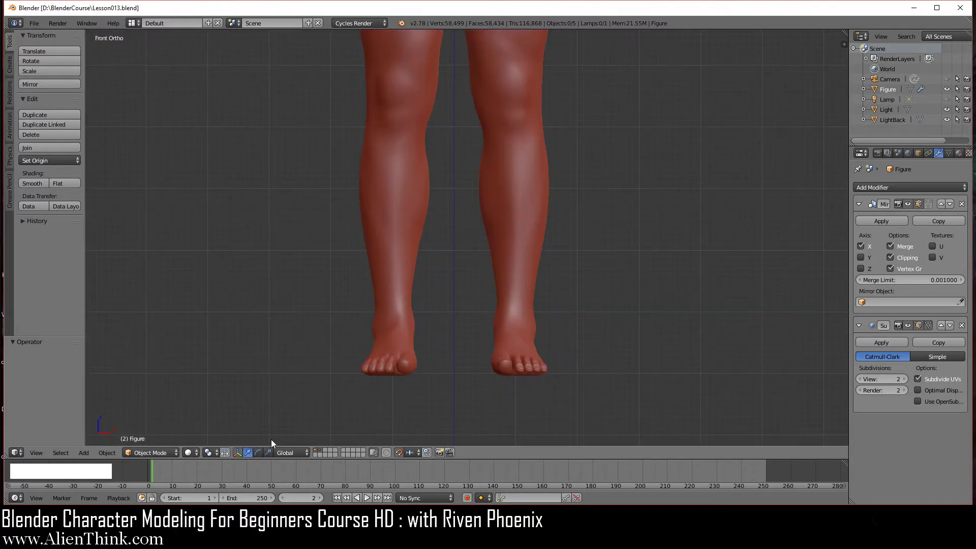
left_click(315, 453)
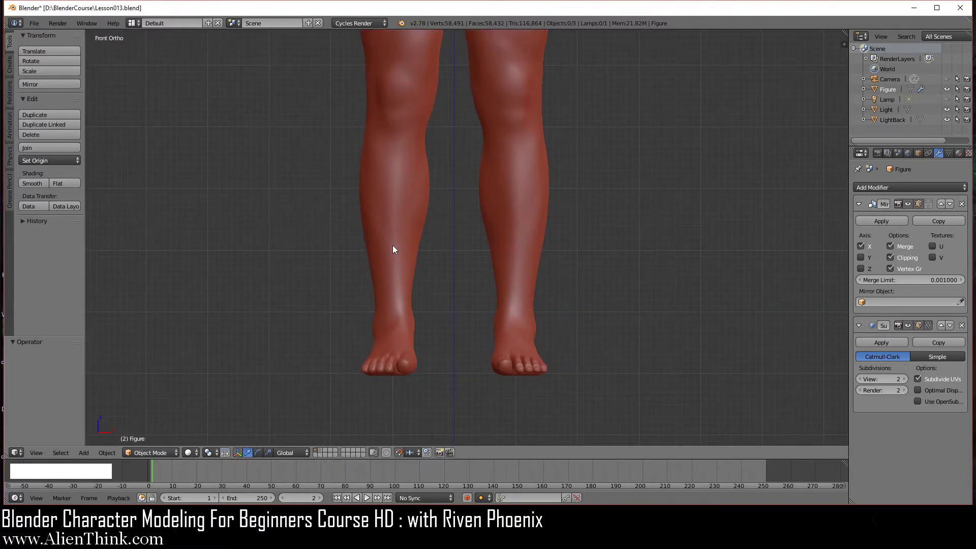
Select the figure mesh, toggle snapping and choose a snap element, and open the mesh in Edit Mode.
right_click(410, 348)
left_click(398, 453)
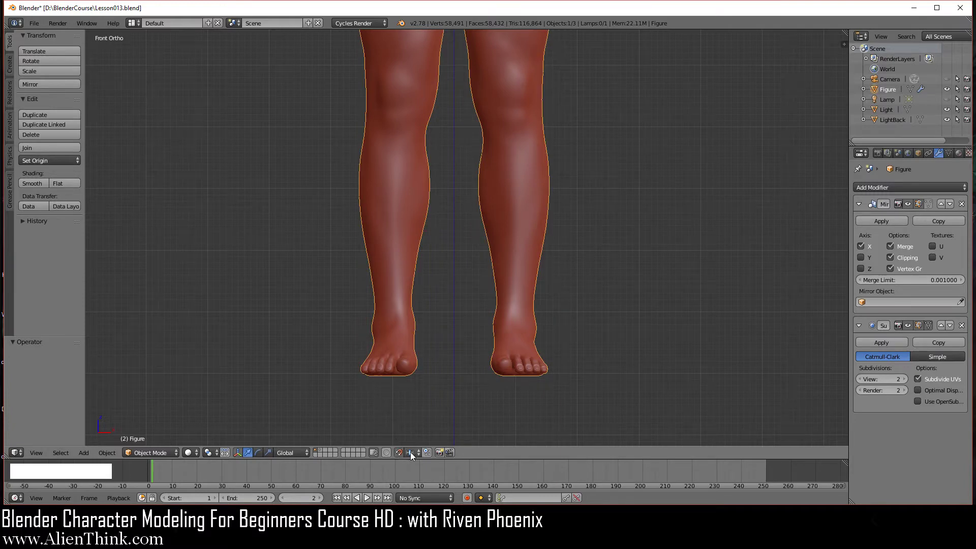
left_click(410, 452)
left_click(425, 438)
left_click(163, 451)
left_click(160, 430)
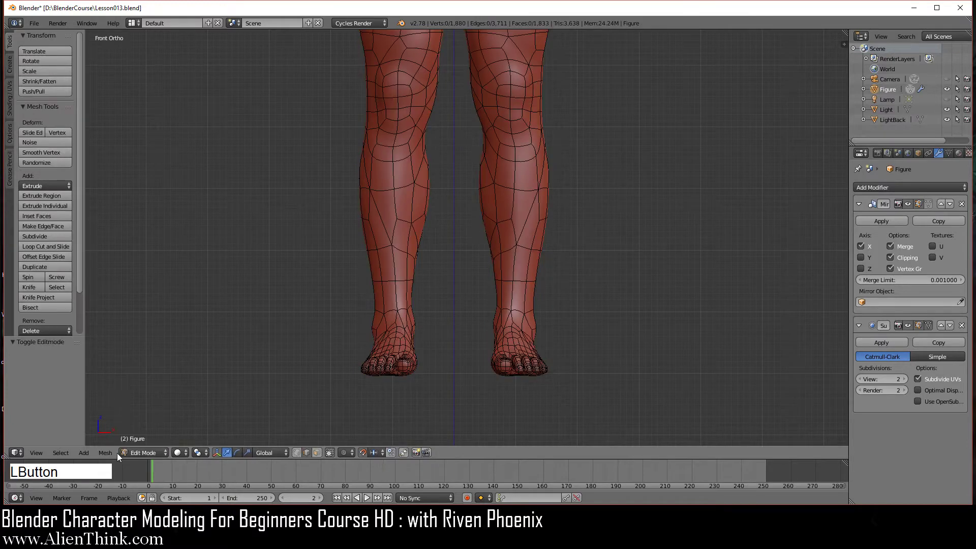
left_click(112, 452)
mouse_move(162, 314)
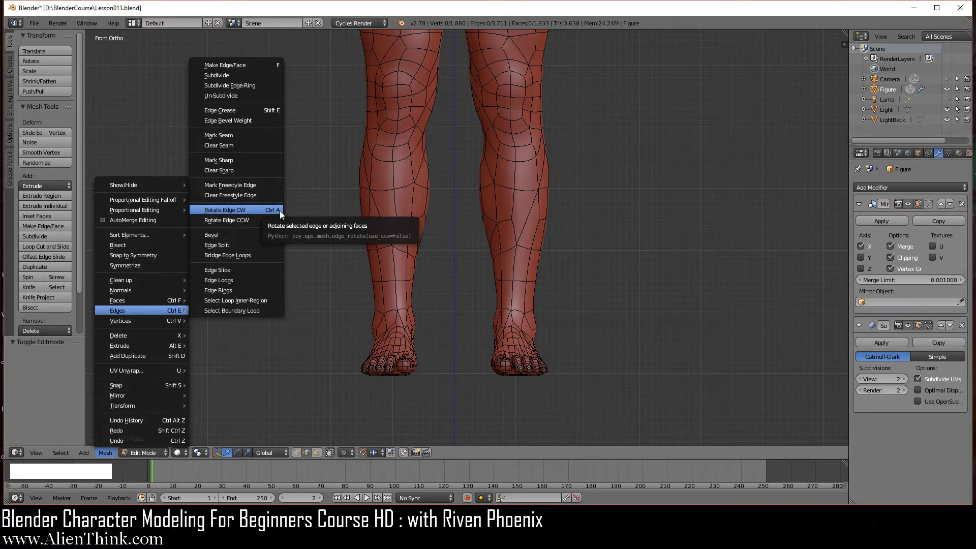
Center the view on the middle edge across the back of the hand block and leave nothing selected.
middle_click_drag(557, 183, 495, 320, "shift")
scroll(494, 320, "up", 3)
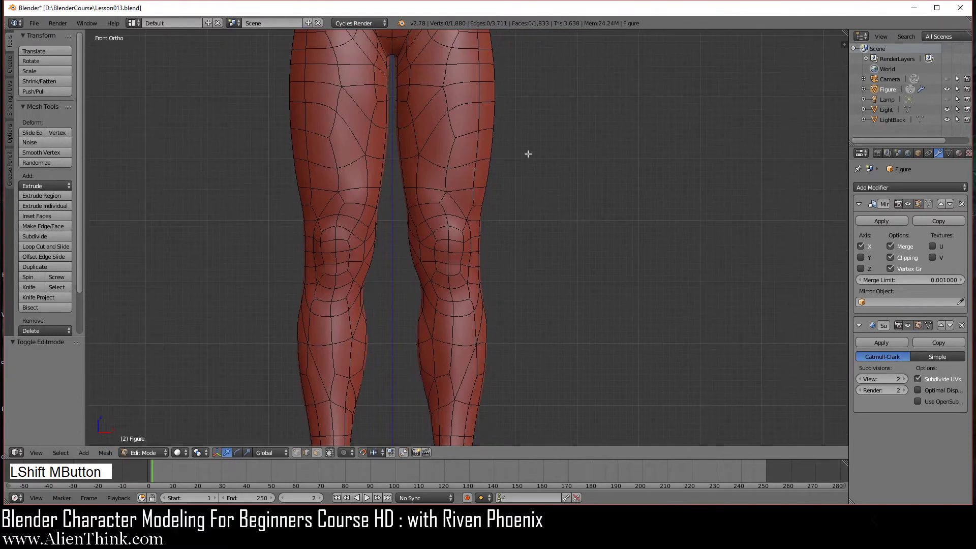
middle_click_drag(523, 138, 437, 322, "shift")
scroll(567, 344, "up", 3)
middle_click_drag(531, 386, 477, 322, "shift")
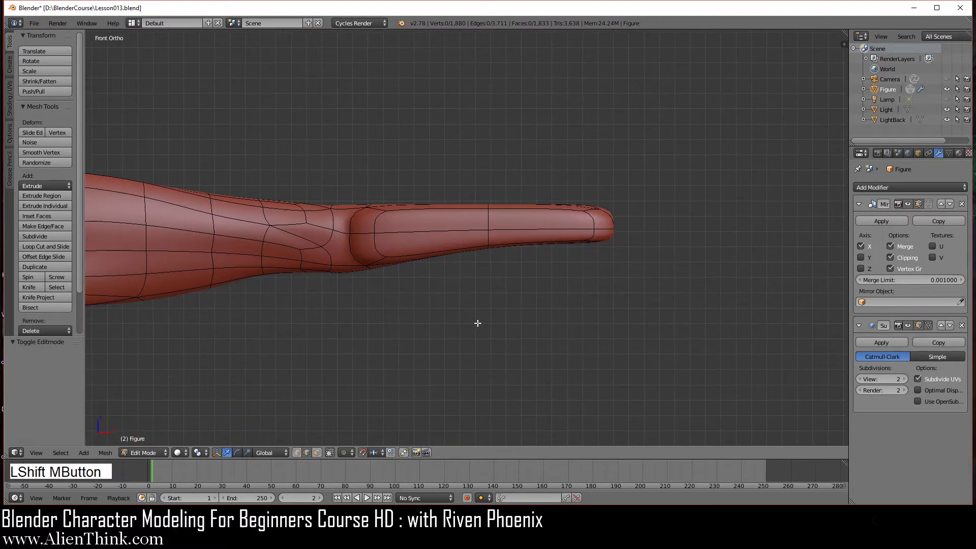
scroll(477, 322, "up", 2)
middle_click_drag(530, 283, 475, 331)
right_click(503, 198)
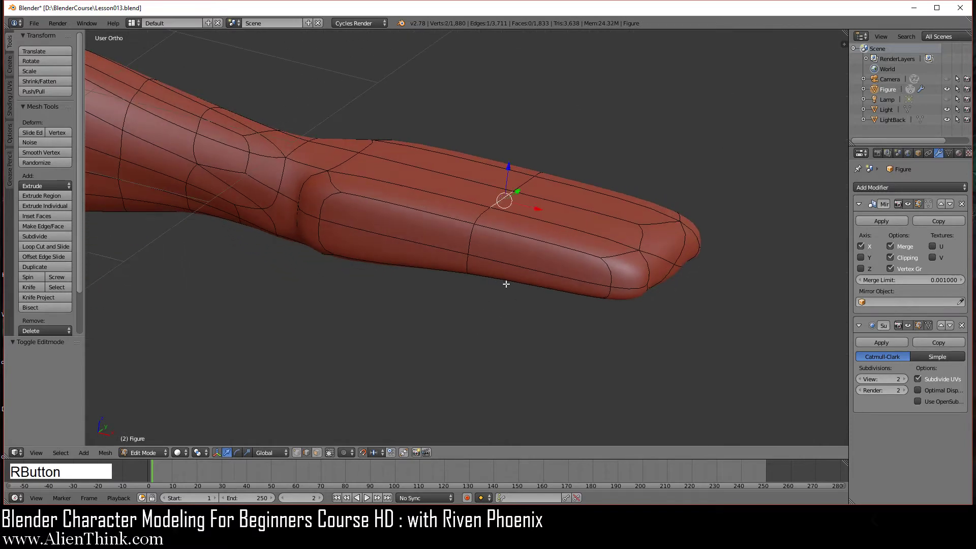
key("KP_Decimal")
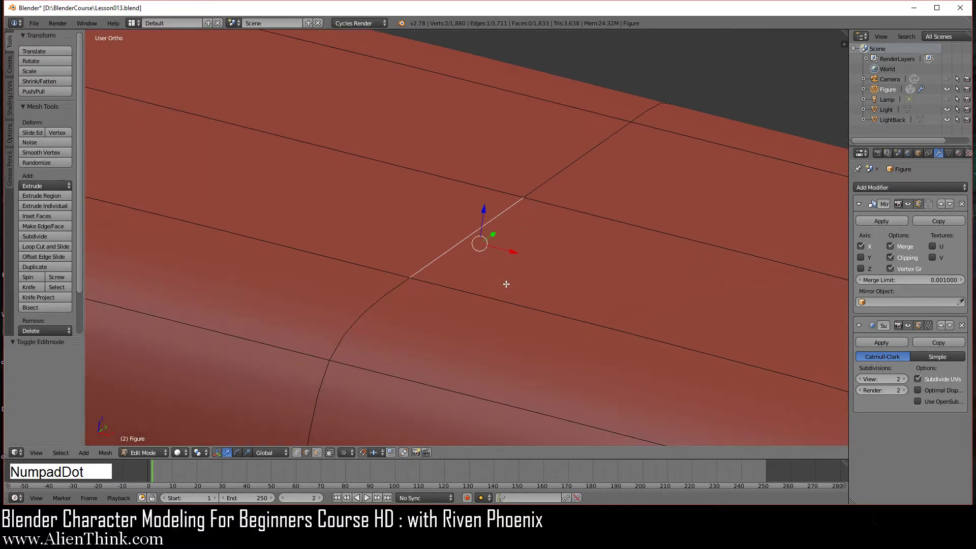
scroll(492, 273, "down", 8)
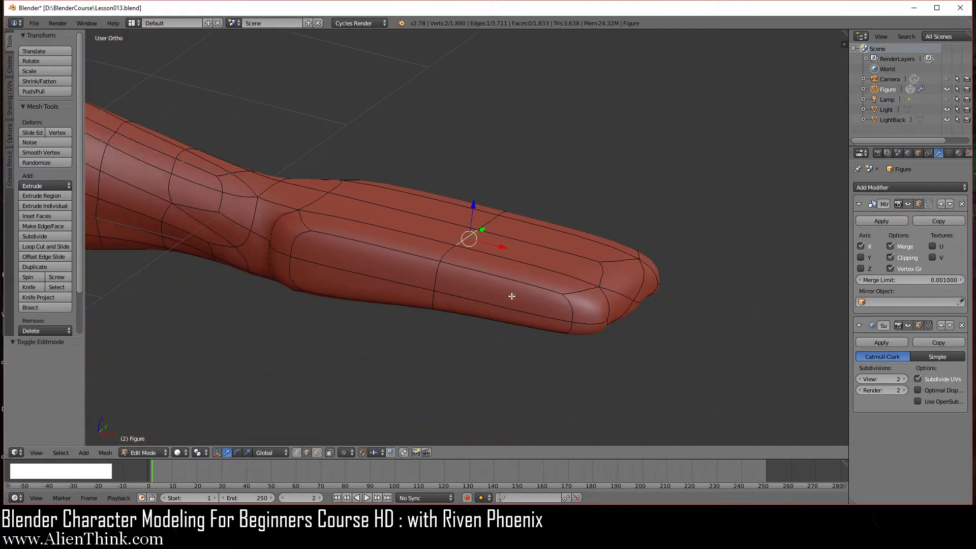
middle_click_drag(512, 294, 468, 295)
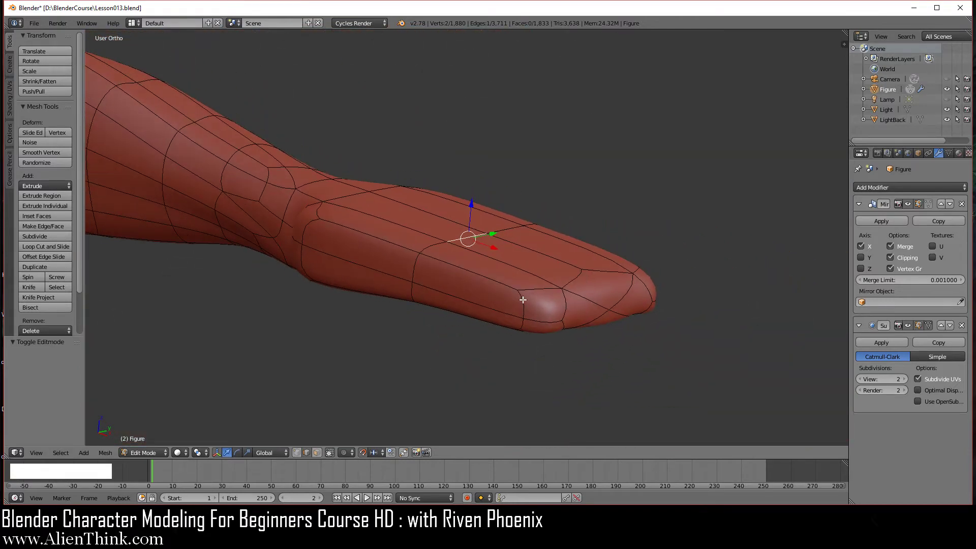
scroll(523, 300, "up", 1)
key("a")
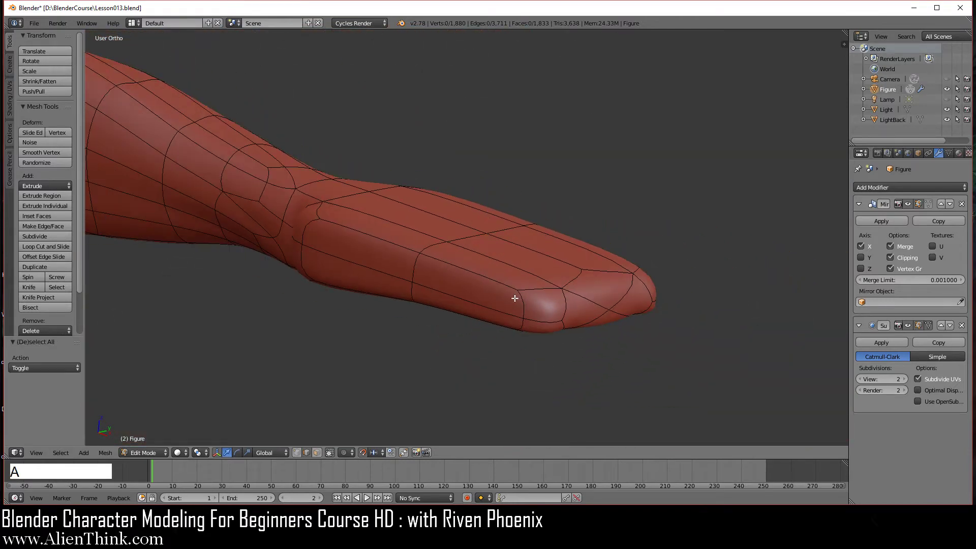
Compare the fingertip end of the hand with the Subdivision Surface cage adjustment turned off and on again.
middle_click_drag(518, 296, 465, 272, "shift")
middle_click_drag(480, 232, 421, 218)
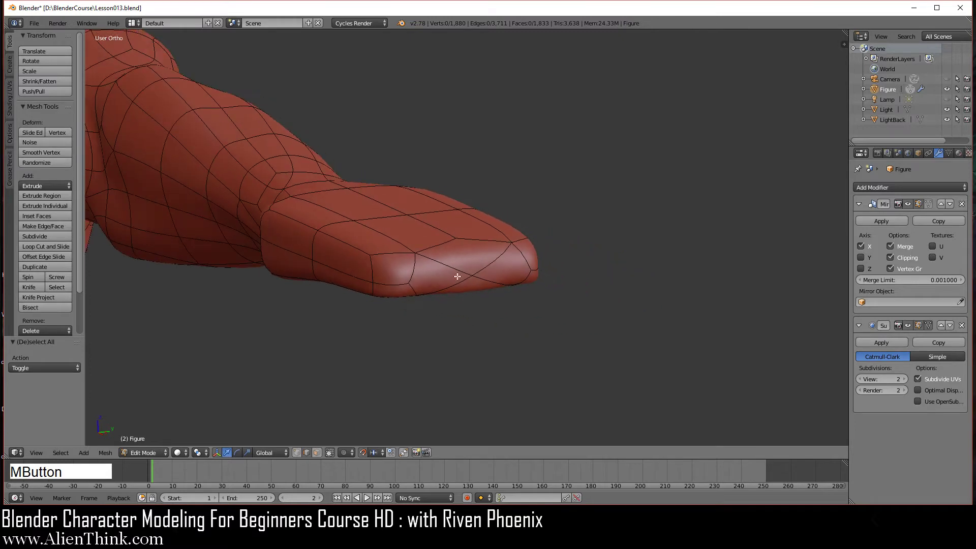
left_click(929, 326)
middle_click_drag(389, 280, 434, 313)
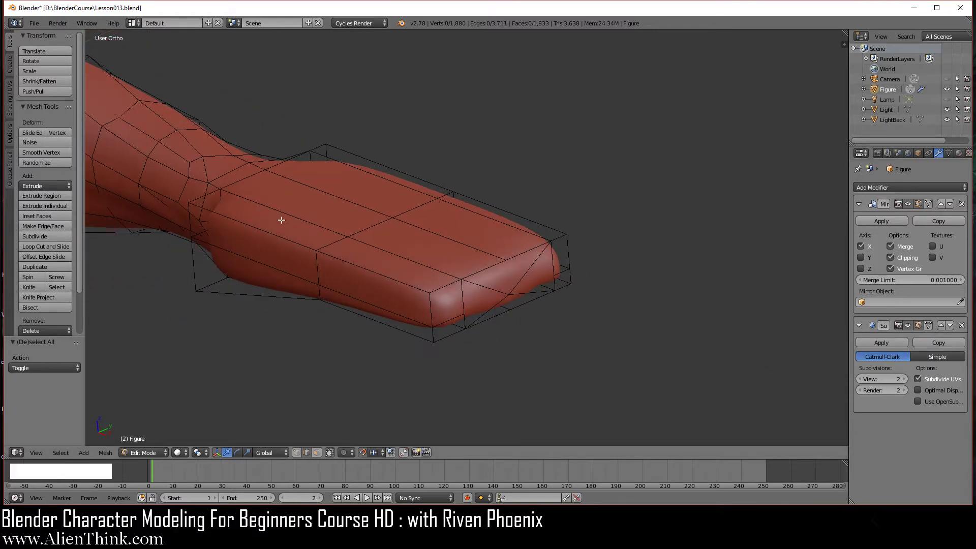
middle_click_drag(449, 366, 484, 334)
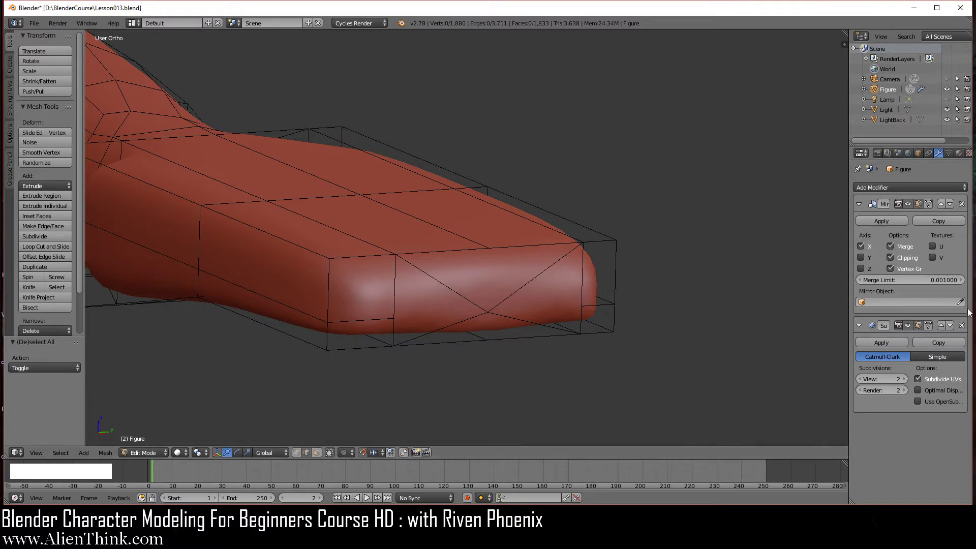
left_click(930, 325)
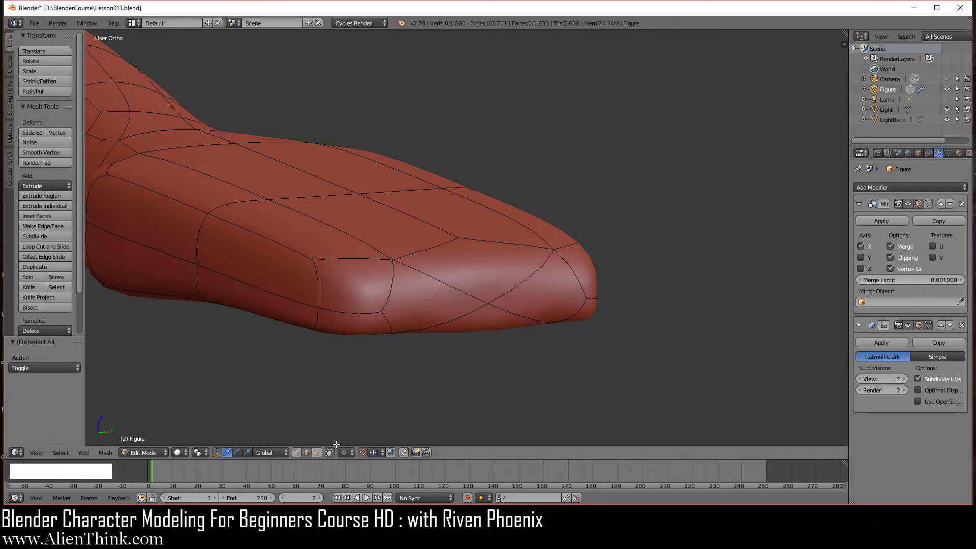
Connect the upper middle, center and lower middle vertices on the hand's end face with a vertical edge path.
left_click(297, 453)
right_click(473, 259)
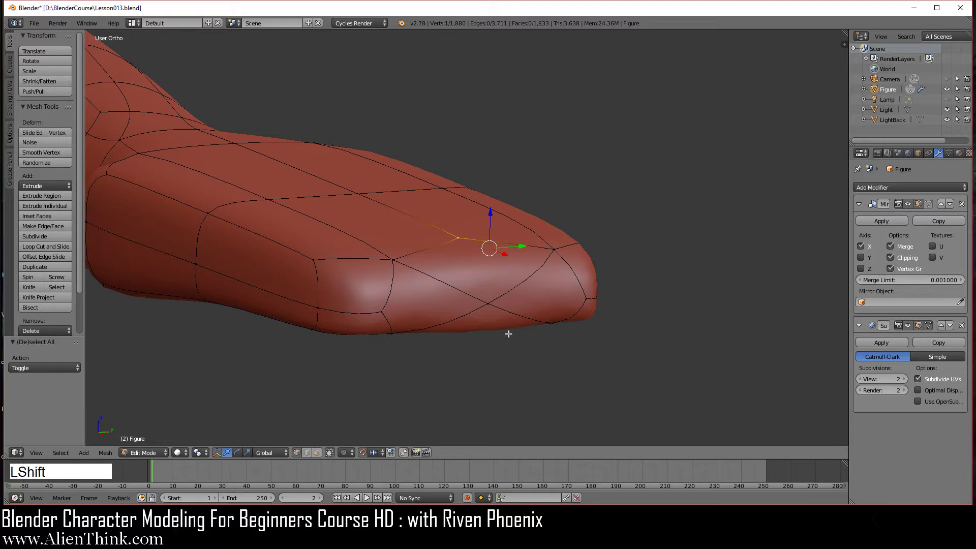
right_click(489, 304, "shift")
middle_click_drag(491, 358, 489, 302)
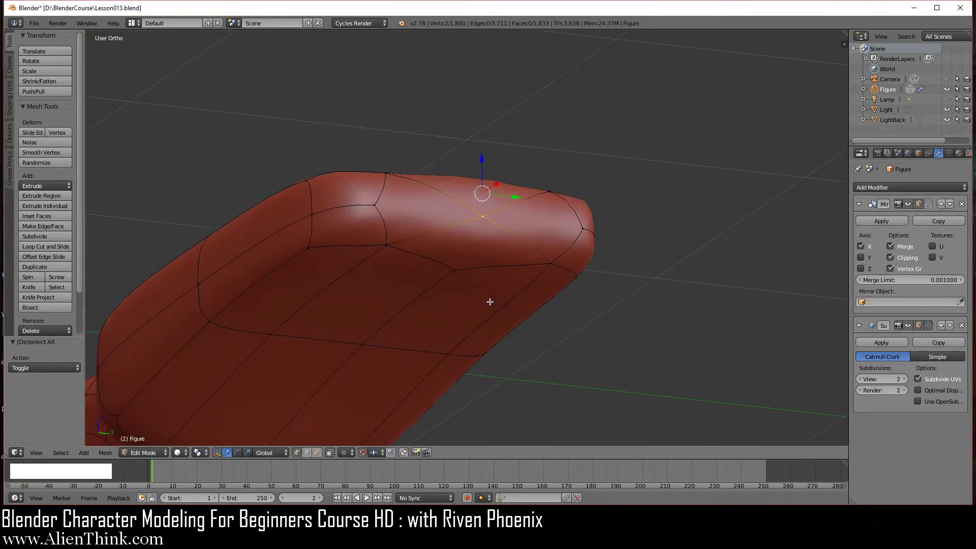
right_click(458, 267, "shift")
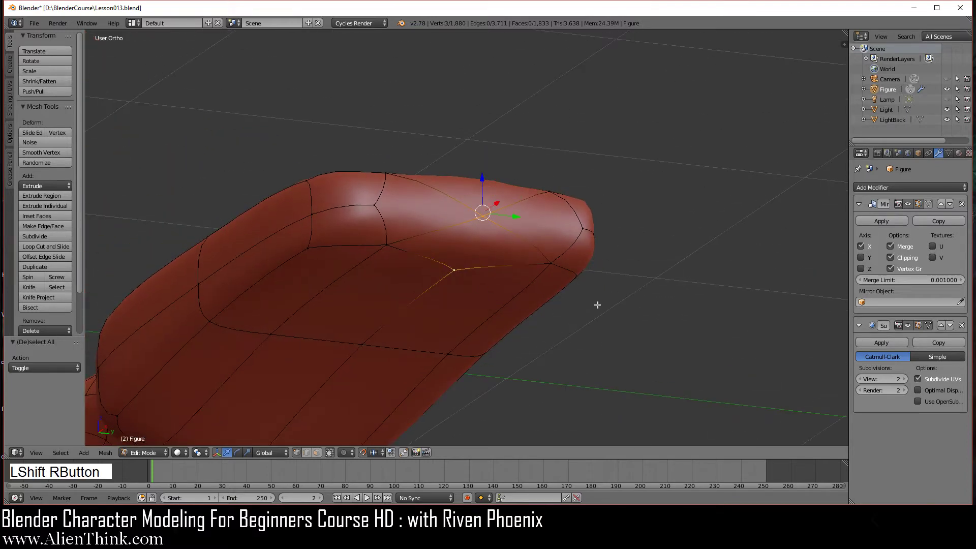
key("j")
Connect the two side vertices through the center vertex on the hand's end face with a horizontal edge path.
middle_click_drag(482, 260, 479, 334)
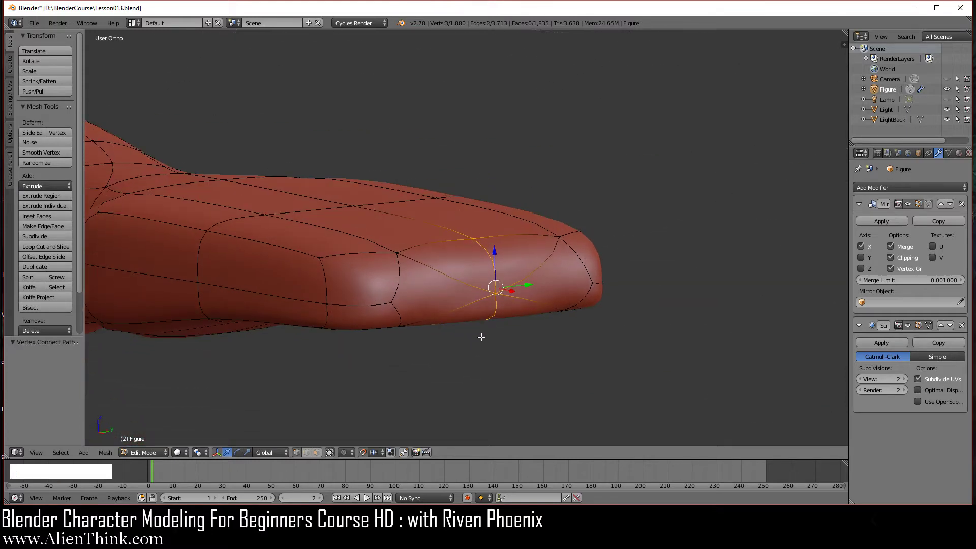
right_click(392, 302)
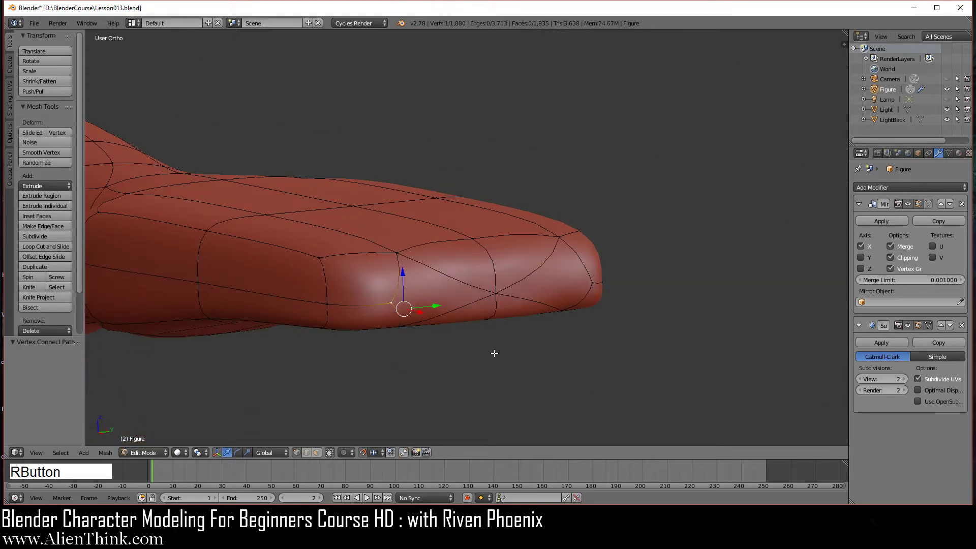
right_click(497, 294, "shift")
right_click(592, 282, "shift")
key("j")
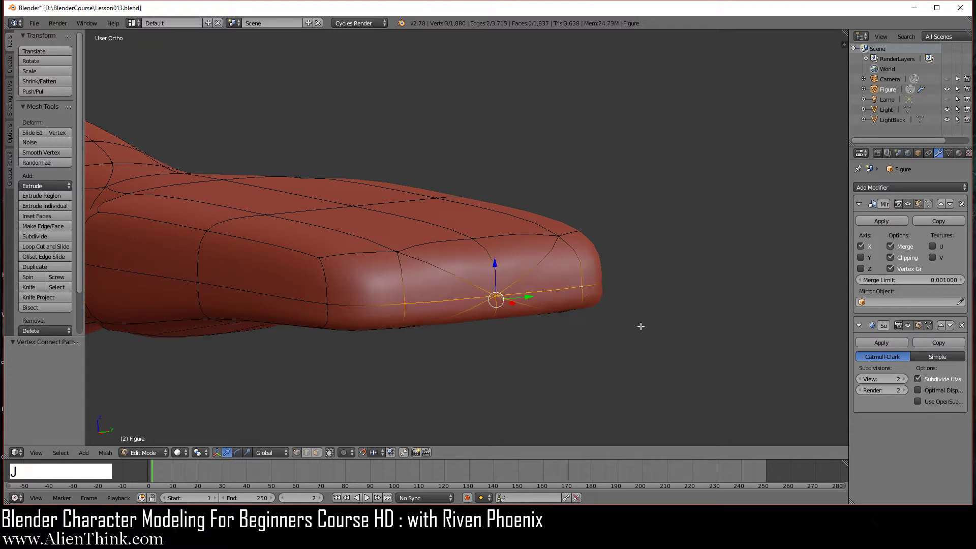
Dissolve the four diagonal edges that meet at the center of the hand's end face.
left_click(307, 453)
right_click(459, 278)
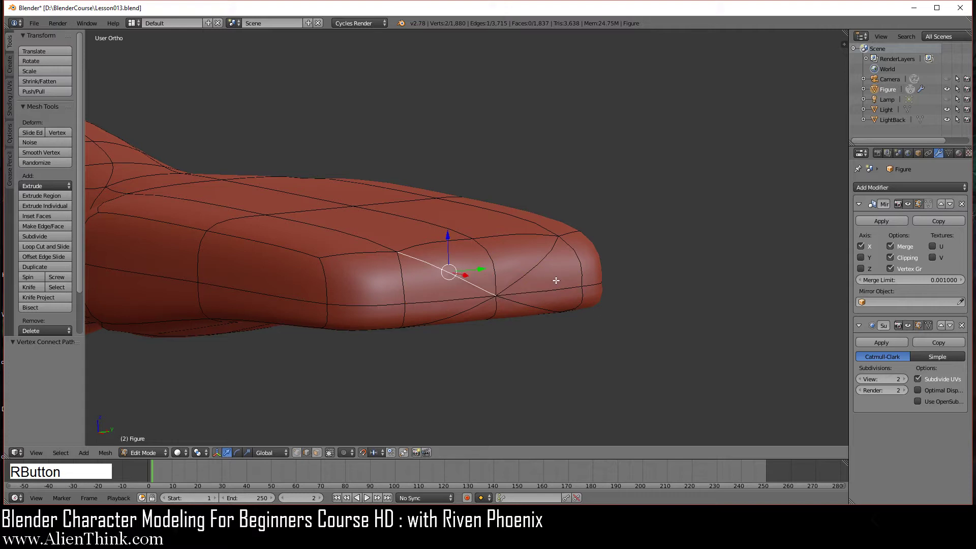
right_click(532, 270, "shift")
right_click(526, 304, "shift")
right_click(468, 310, "shift")
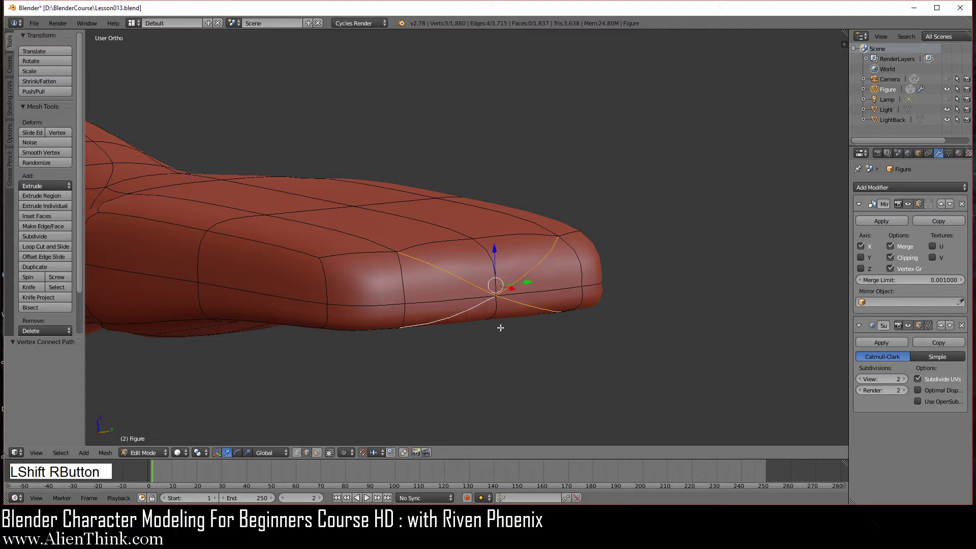
middle_click_drag(501, 327, 513, 350)
key("x")
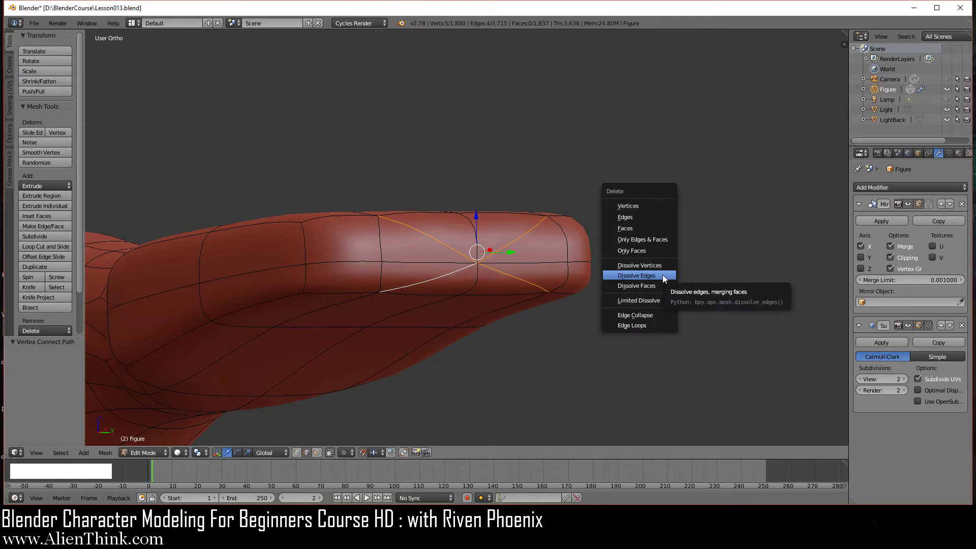
left_click(663, 275)
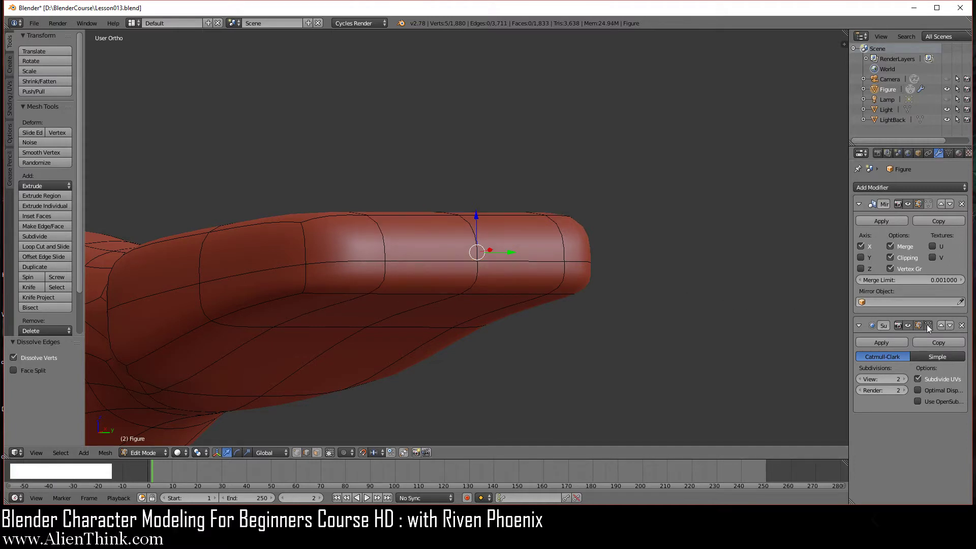
Turn off the Subdivision Surface cage adjustment and show the hand block up close in front view.
left_click(927, 325)
middle_click_drag(639, 246, 556, 260)
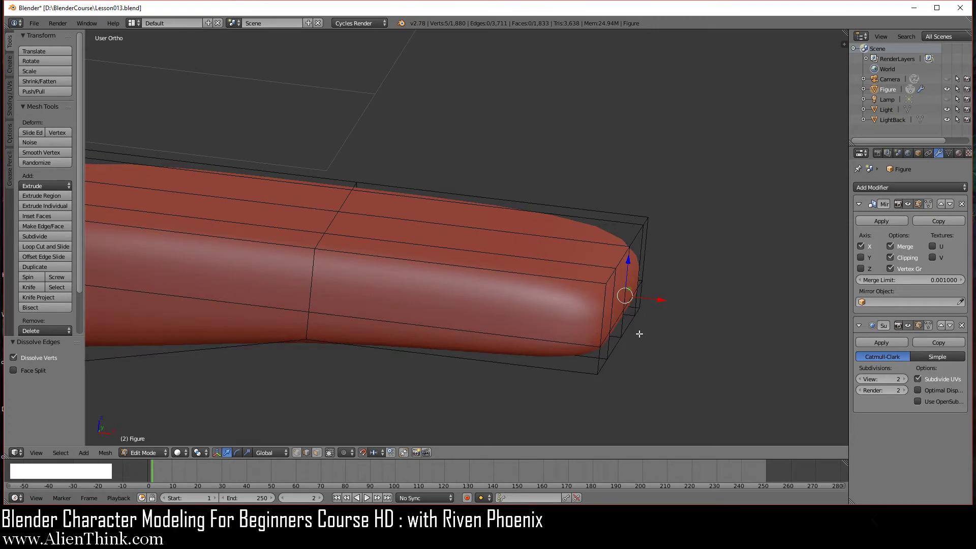
middle_click_drag(664, 351, 586, 353)
middle_click_drag(593, 166, 154, 142)
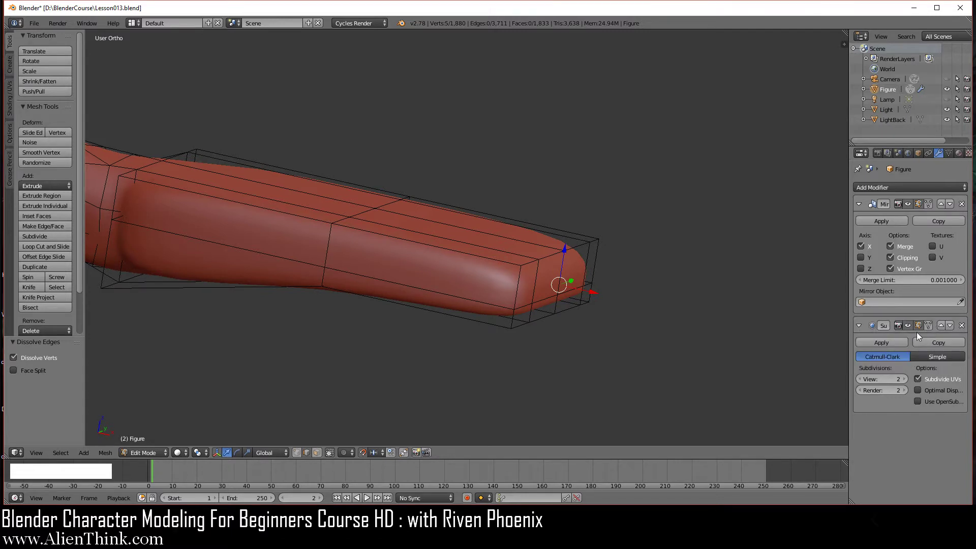
mouse_move(547, 319)
middle_mouse_down()
mouse_move(469, 320)
mouse_move(536, 331)
middle_mouse_up()
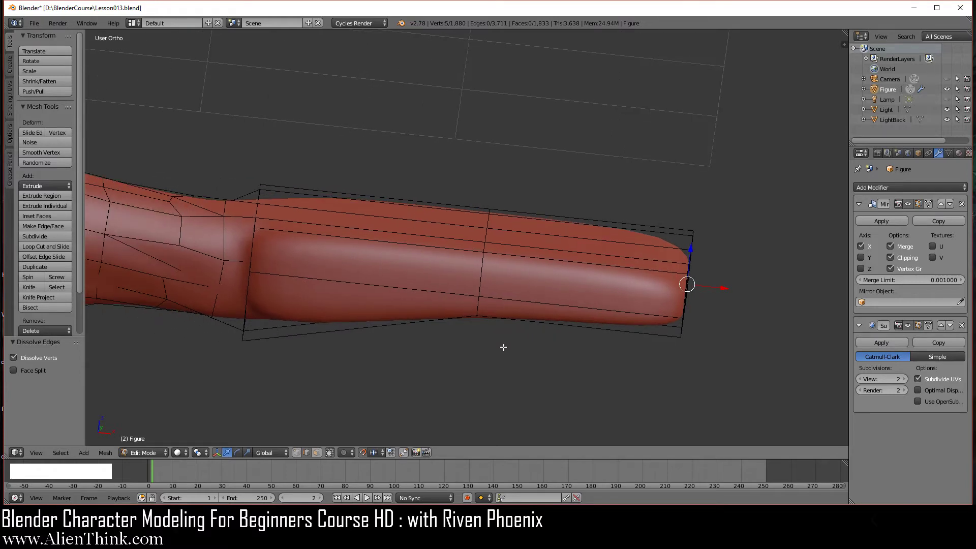
key("KP_1")
scroll(471, 331, "up", 4)
middle_click_drag(468, 325, 497, 310, "shift")
scroll(385, 268, "down", 2)
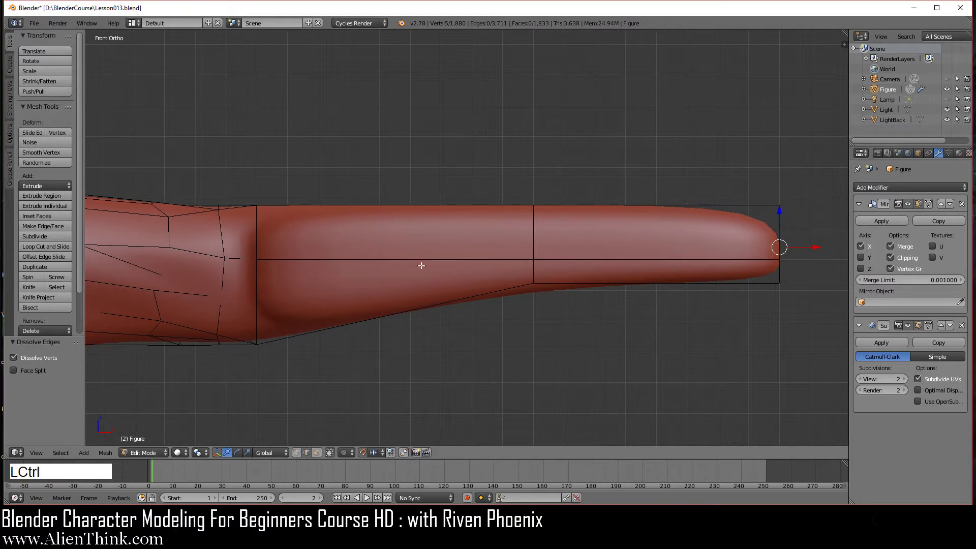
Add three evenly spaced loop cuts, without sliding them, across the tapered palm section of the hand block.
key("ctrl+r")
scroll(420, 268, "up", 2)
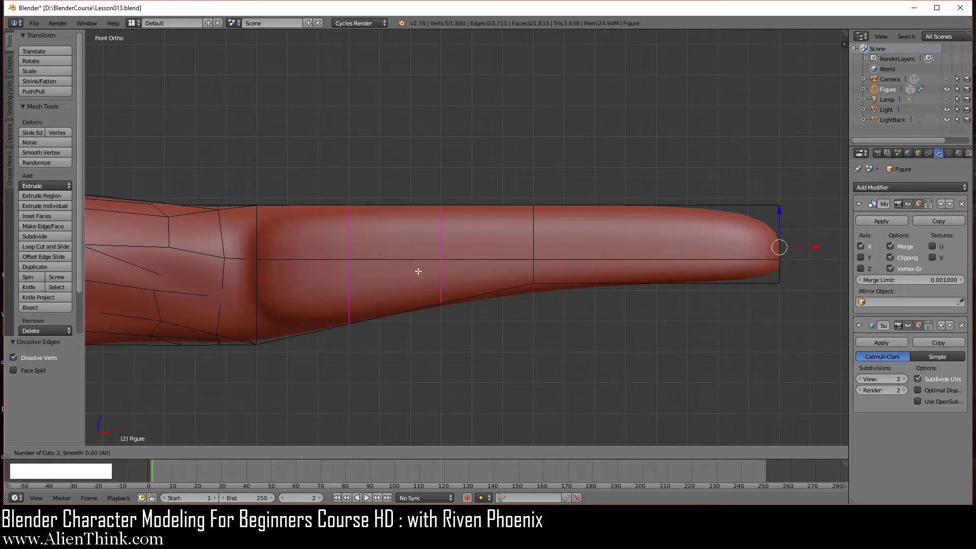
left_click(418, 271)
key("shift")
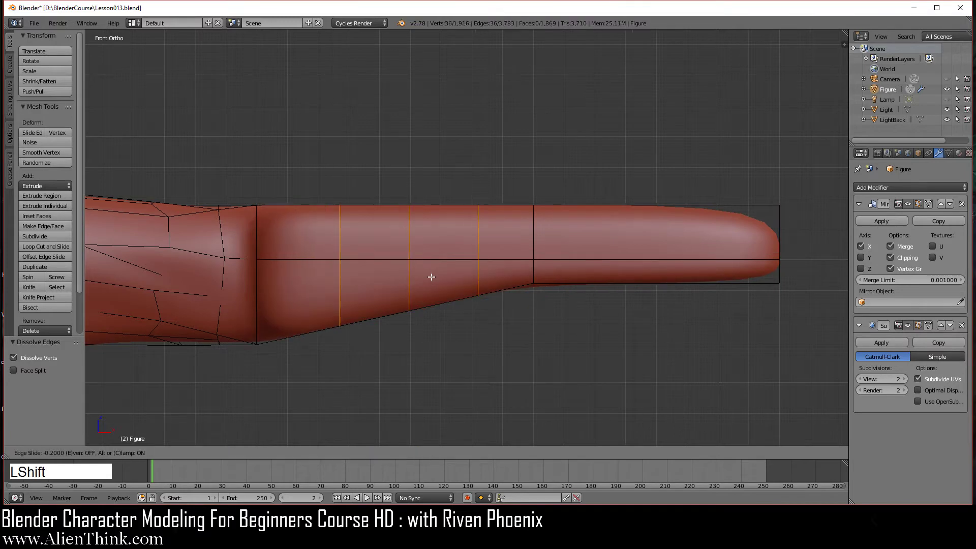
right_click(420, 283)
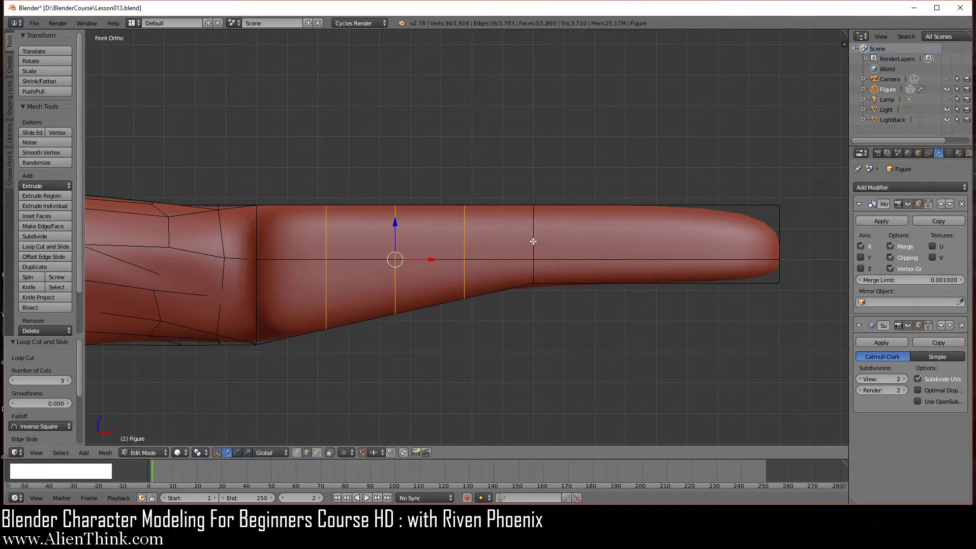
Turn on the Subdivision Surface cage adjustment and add three evenly spaced loop cuts across the finger section of the hand block.
left_click(928, 325)
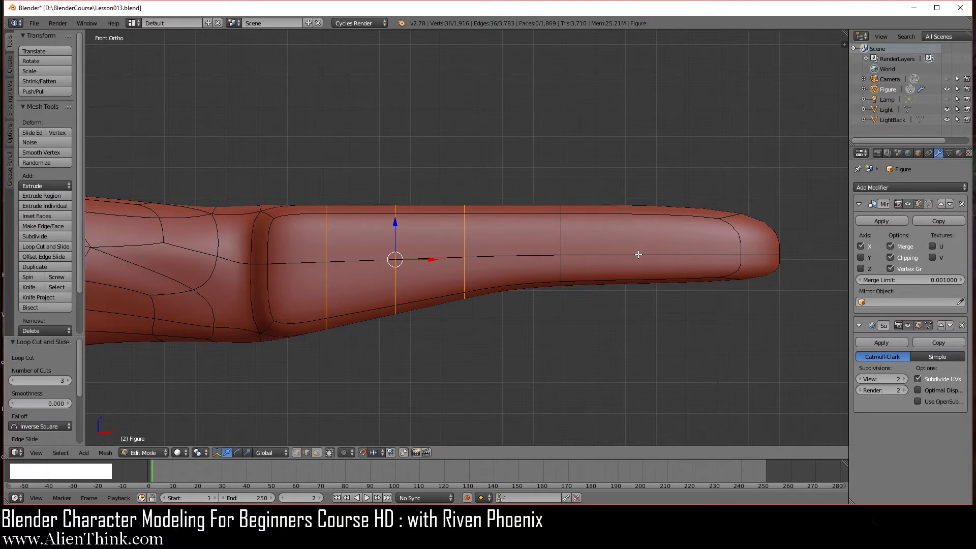
key("ctrl+r")
scroll(639, 254, "up", 1)
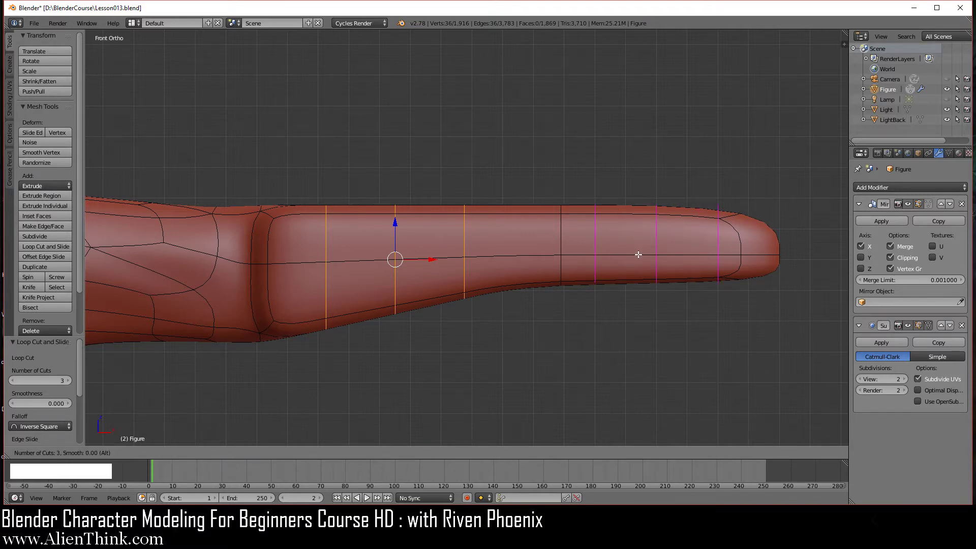
left_click(638, 254)
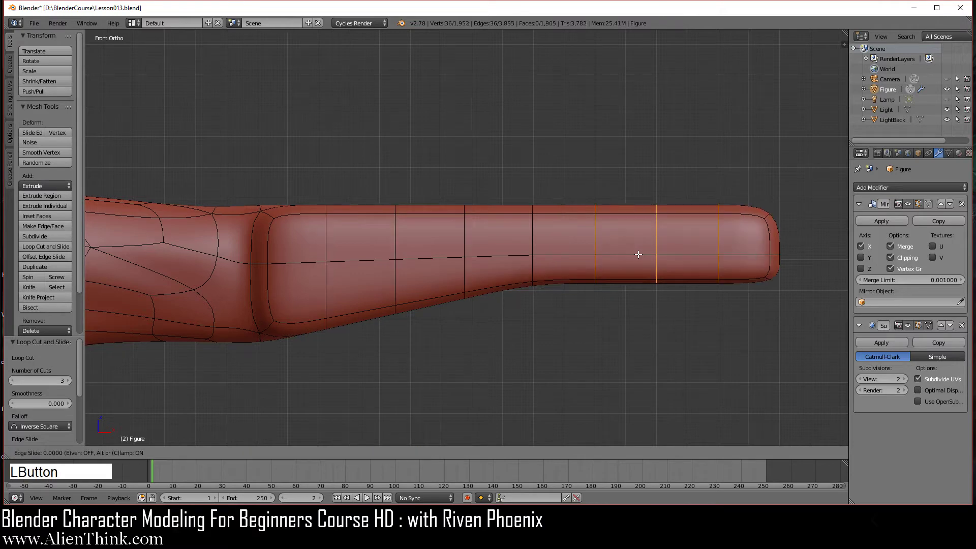
right_click(607, 254)
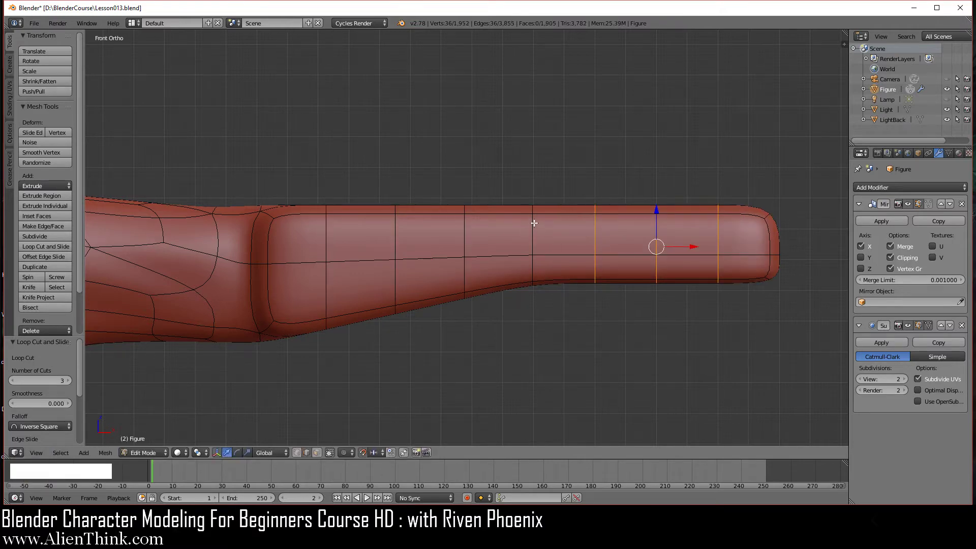
Compare the hand block with the Subdivision Surface cage adjustment off and on, and examine its front side with everything deselected.
left_click(929, 325)
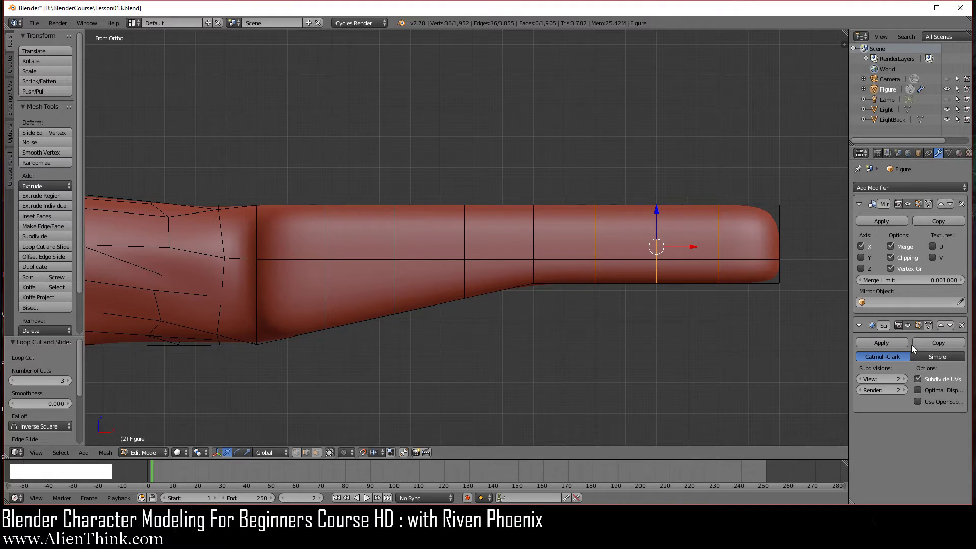
left_click(929, 326)
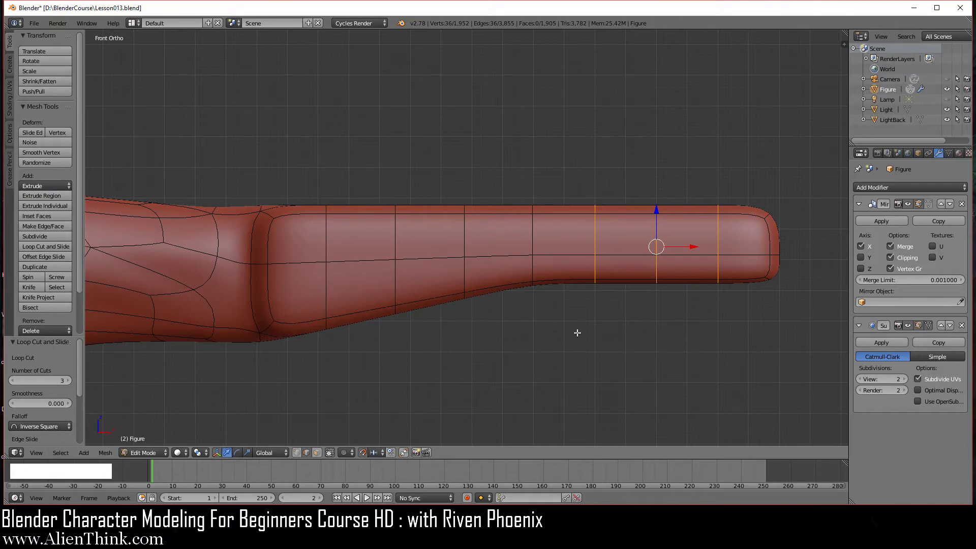
middle_click_drag(658, 239, 576, 291)
middle_click_drag(717, 289, 579, 292)
middle_click_drag(508, 215, 560, 320, "shift")
key("a")
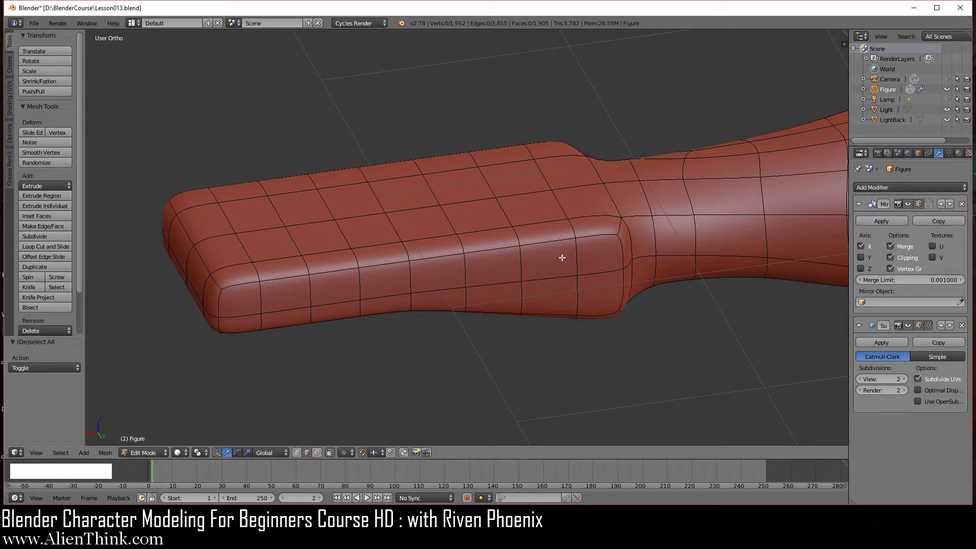
middle_click_drag(573, 264, 516, 279, "shift")
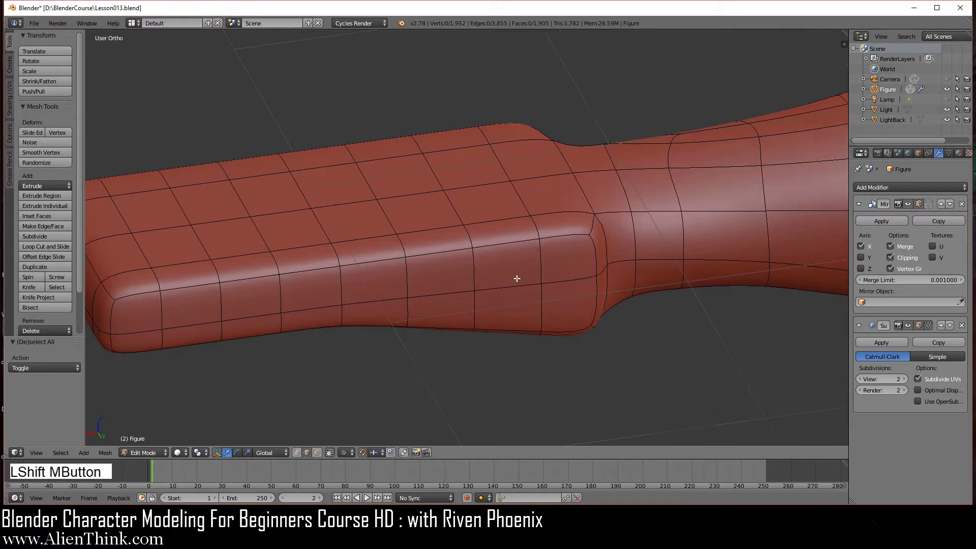
In face select mode, select the six upper faces on the hand's front side next to the wrist and apply Smooth six times.
left_click(318, 453)
right_click(566, 222)
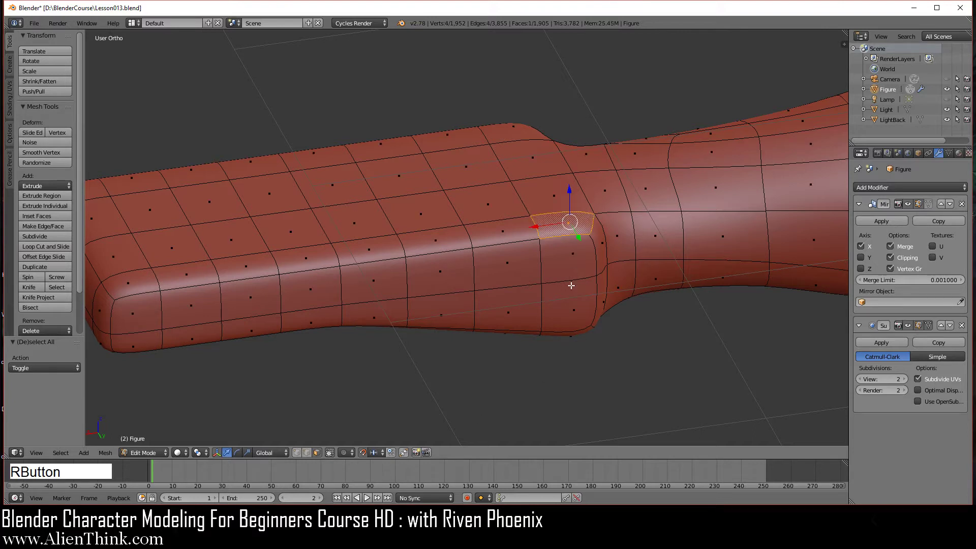
right_click(566, 257, "shift")
right_click(504, 238, "shift")
right_click(435, 263, "shift")
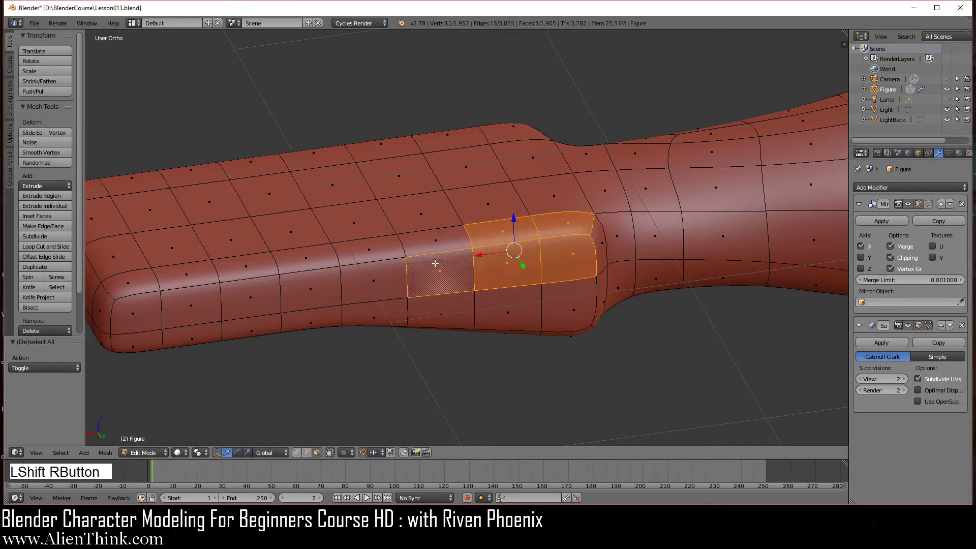
right_click(435, 241, "shift")
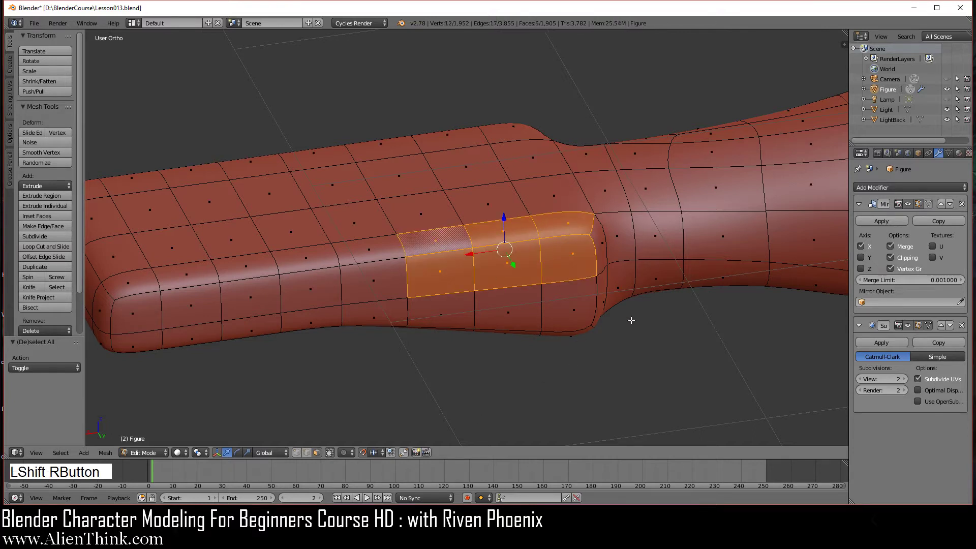
key("w")
left_click(715, 224)
key("w")
left_click(714, 225)
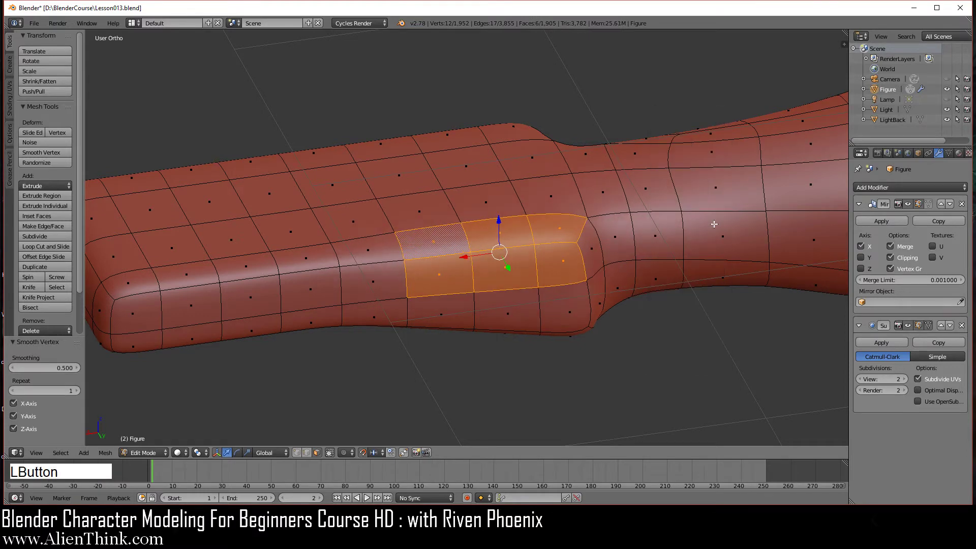
key("w")
left_click(714, 225)
key("w")
left_click(714, 225)
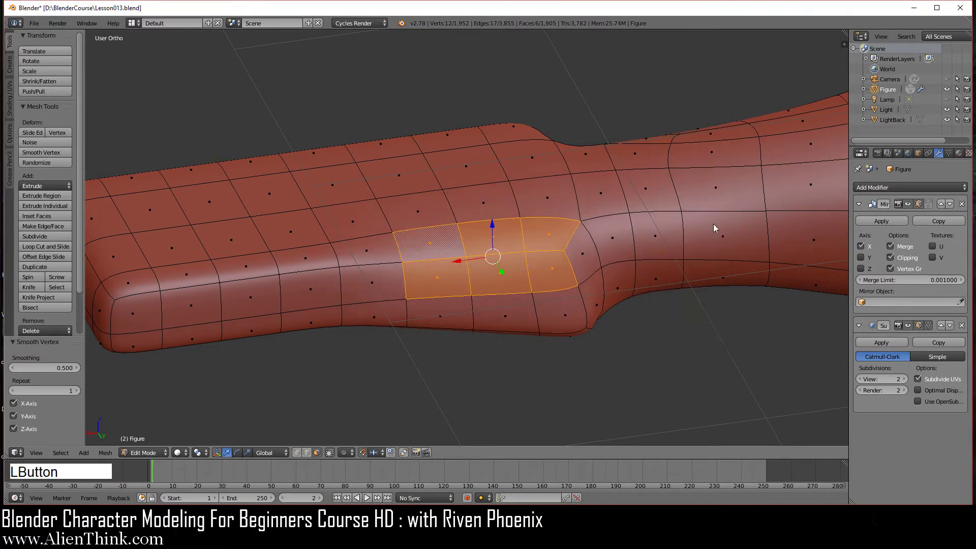
key("w")
left_click(714, 225)
key("w")
left_click(713, 224)
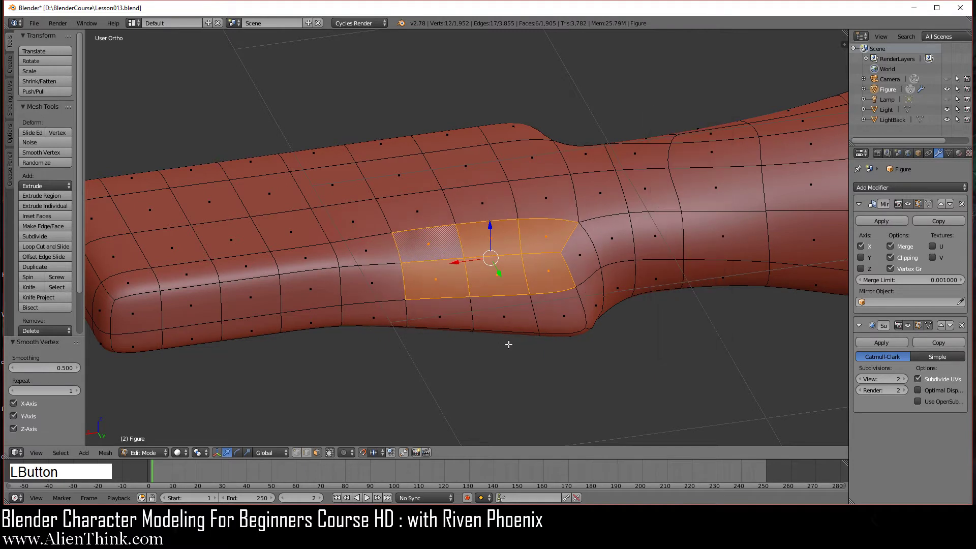
In edge select mode, smooth the two connected crosswise edges on the palm's front side, in the middle of the smoothed area.
left_click(307, 453)
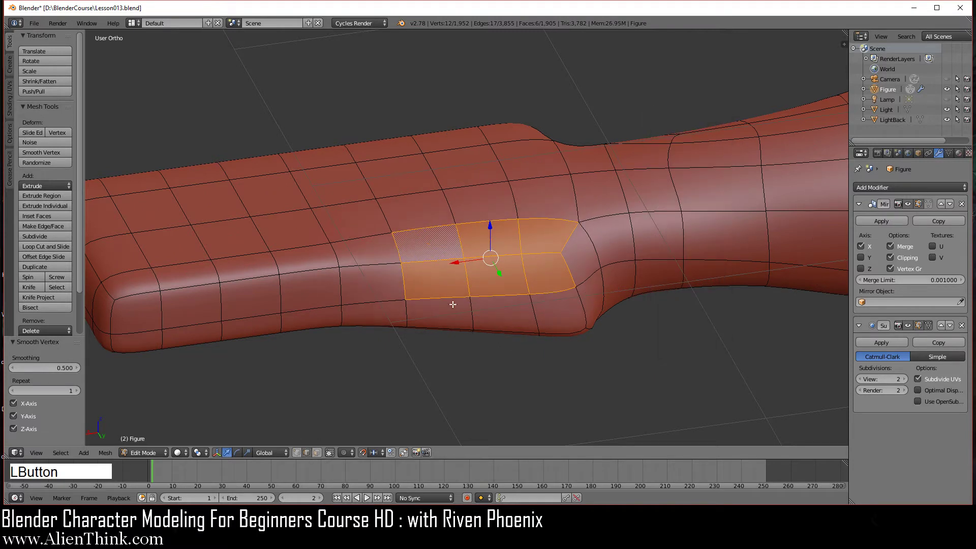
right_click(460, 242)
right_click(467, 273, "shift")
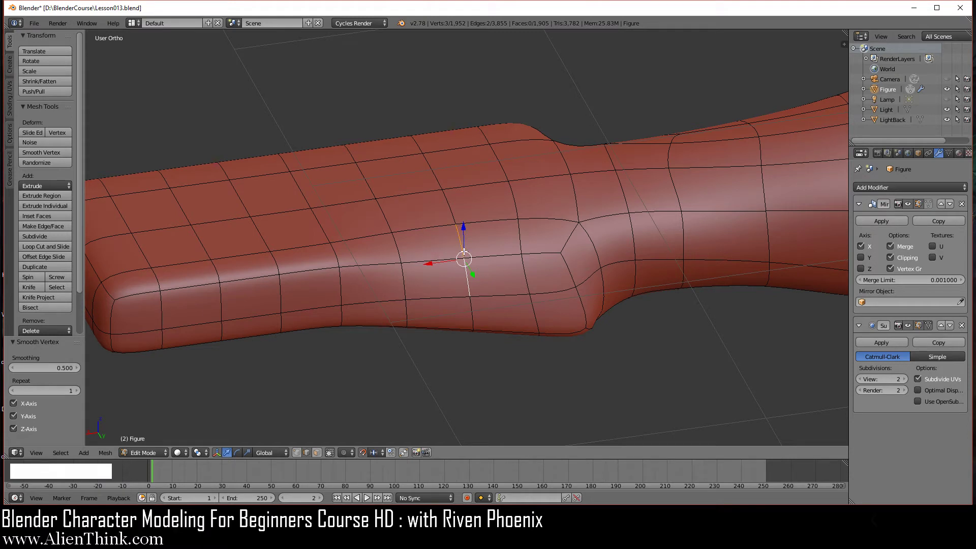
key("w")
left_click(673, 227)
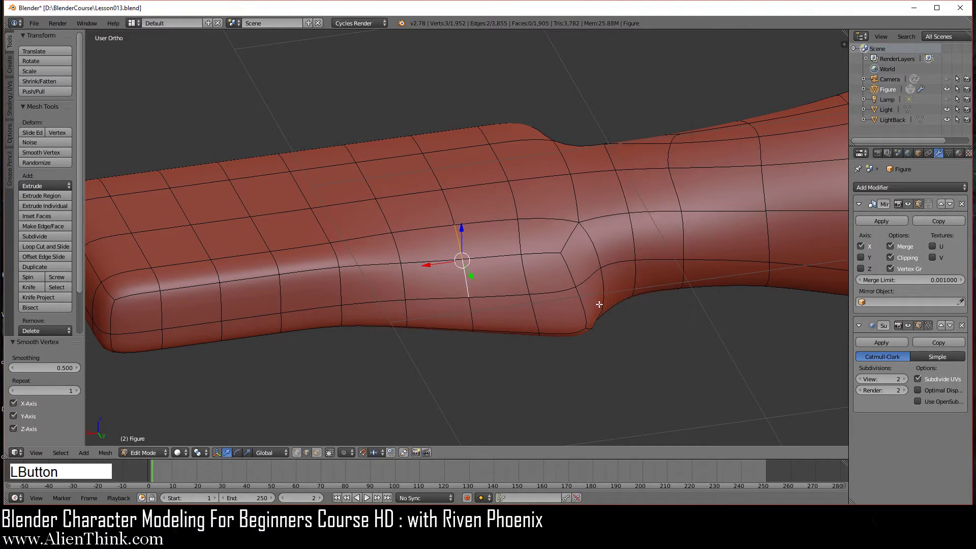
scroll(494, 298, "up", 5)
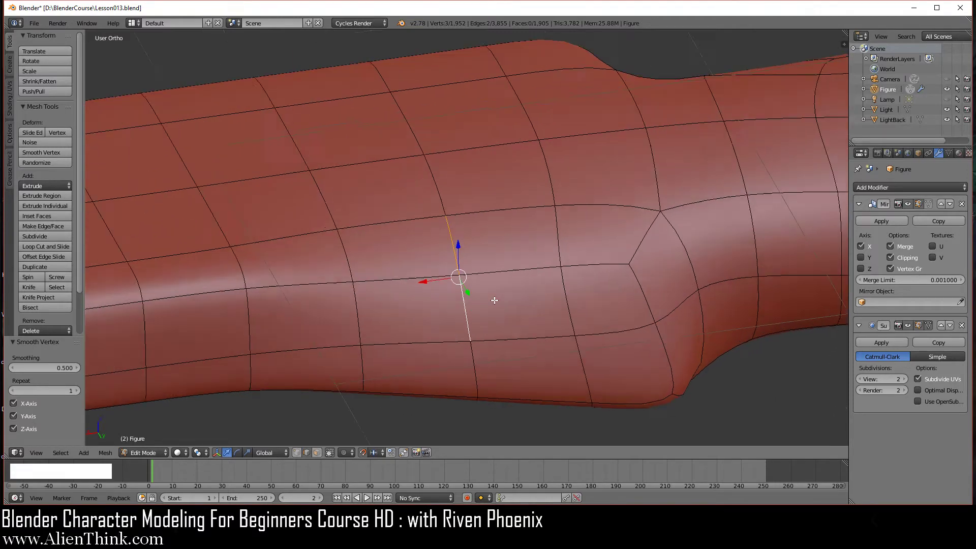
middle_click_drag(492, 299, 578, 242)
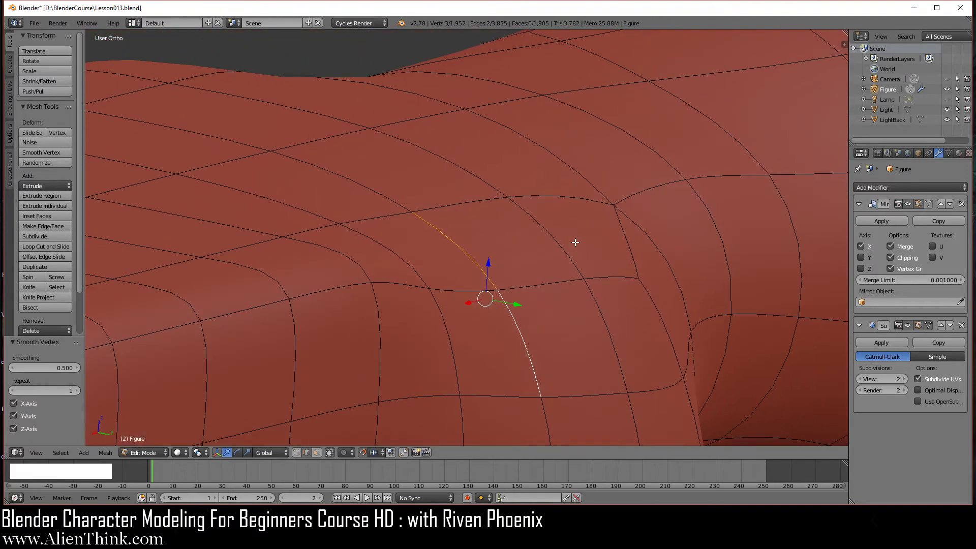
Undo the last three smoothing operations on the two palm edges and redo two of them.
key("ctrl+z")
key("ctrl+z")
key("ctrl+z")
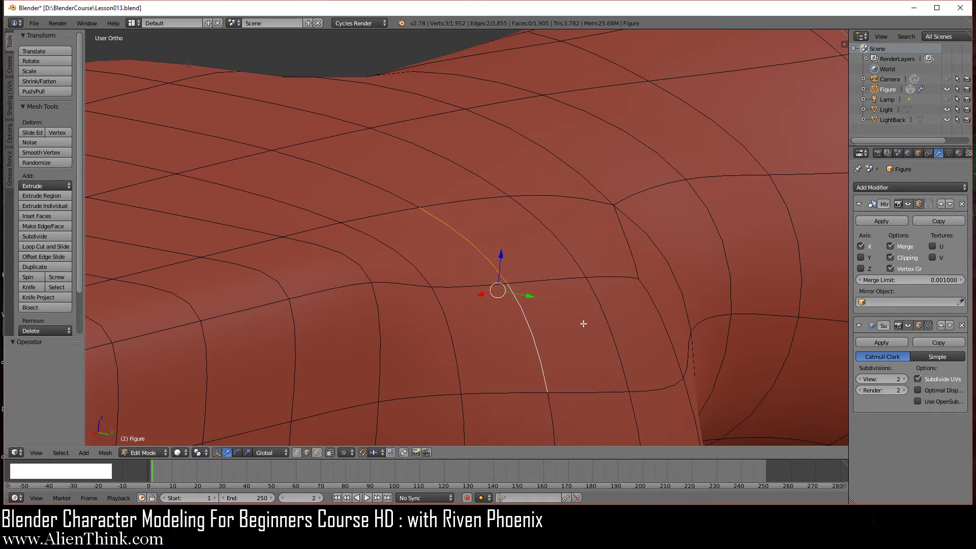
key("ctrl+shift+z")
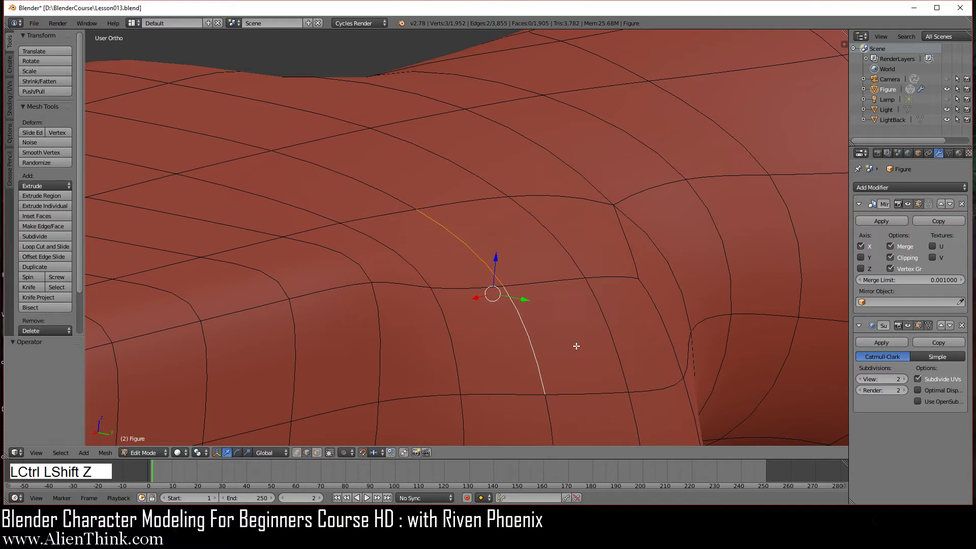
key("ctrl+shift+z")
Deselect everything and examine the smoothed hand block and its transition into the forearm from several angles.
middle_click_drag(563, 283, 547, 327)
key("a")
middle_click_drag(519, 281, 458, 309)
scroll(517, 327, "down", 3)
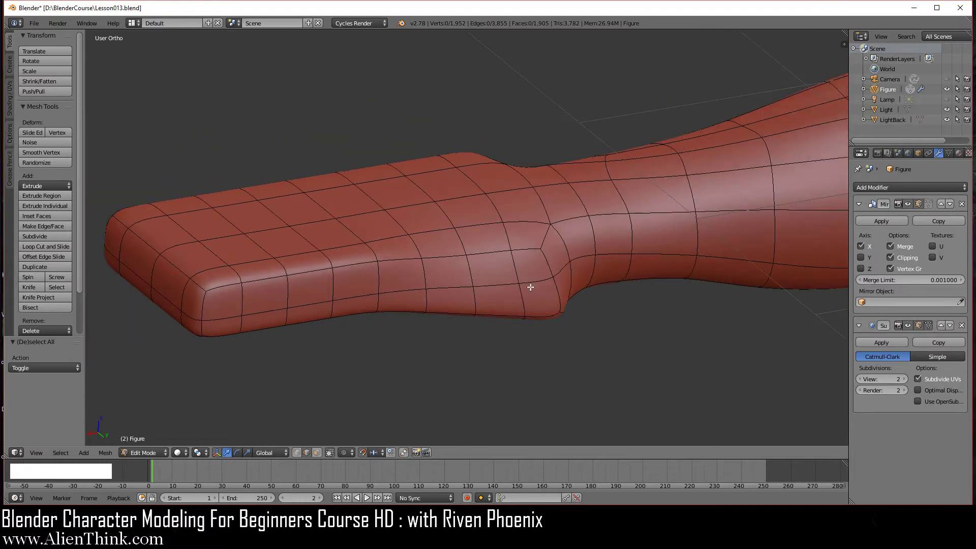
scroll(473, 283, "down", 3)
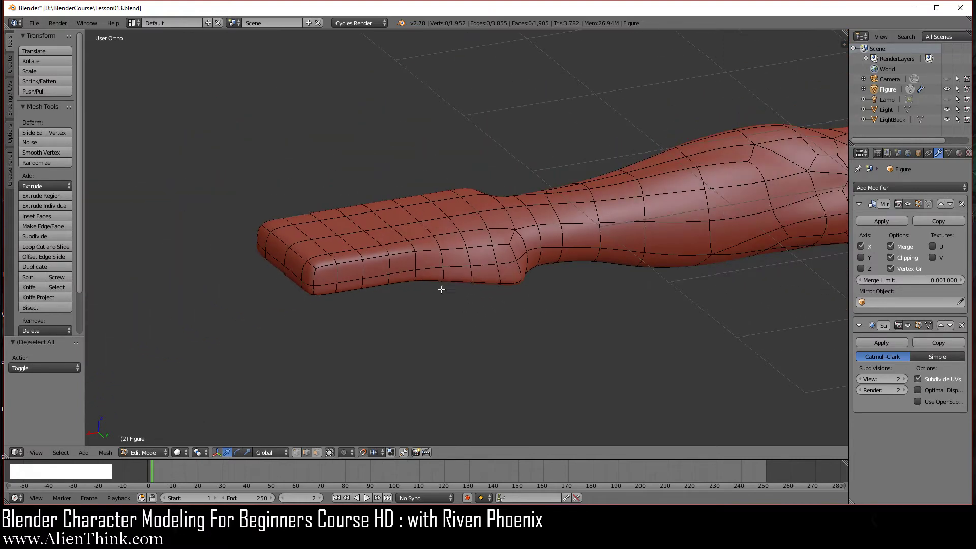
middle_click_drag(454, 267, 710, 144)
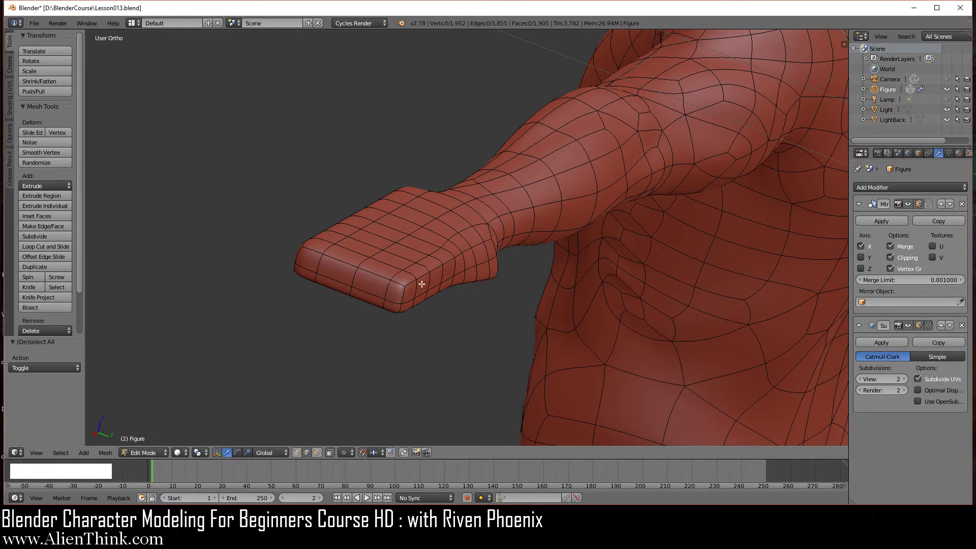
middle_click_drag(529, 309, 431, 274)
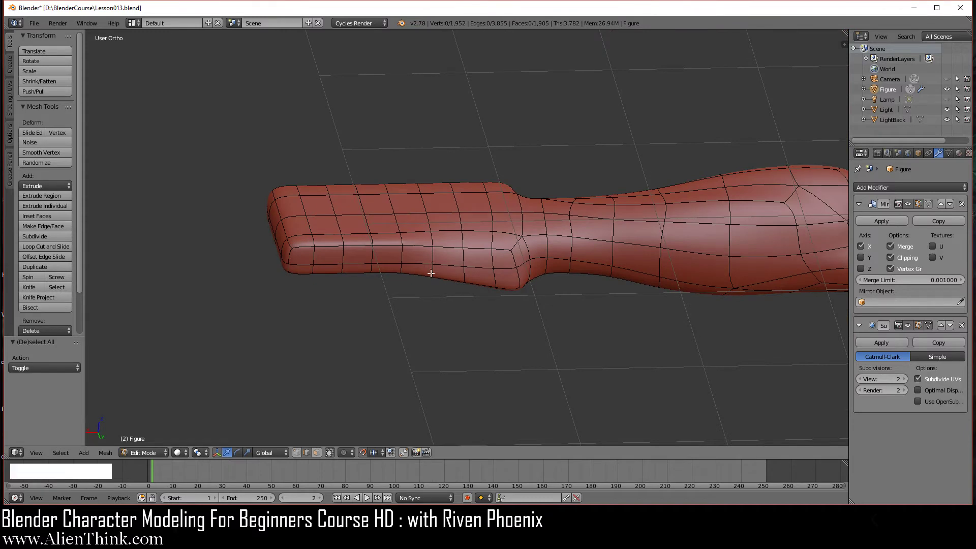
scroll(512, 327, "up", 6)
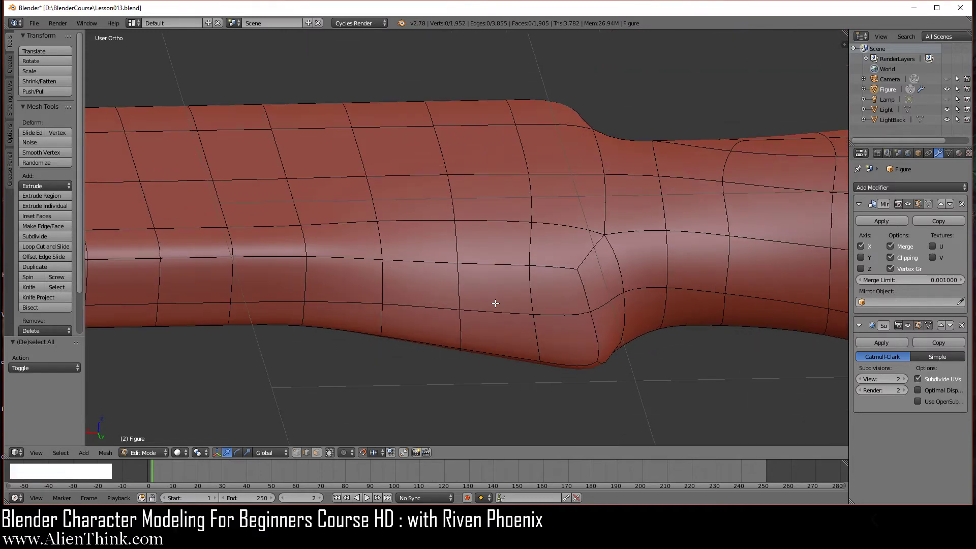
Select the three edges meeting at the hand's lower front corner near the wrist and apply Smooth four times.
middle_click_drag(494, 303, 498, 242)
right_click(534, 261)
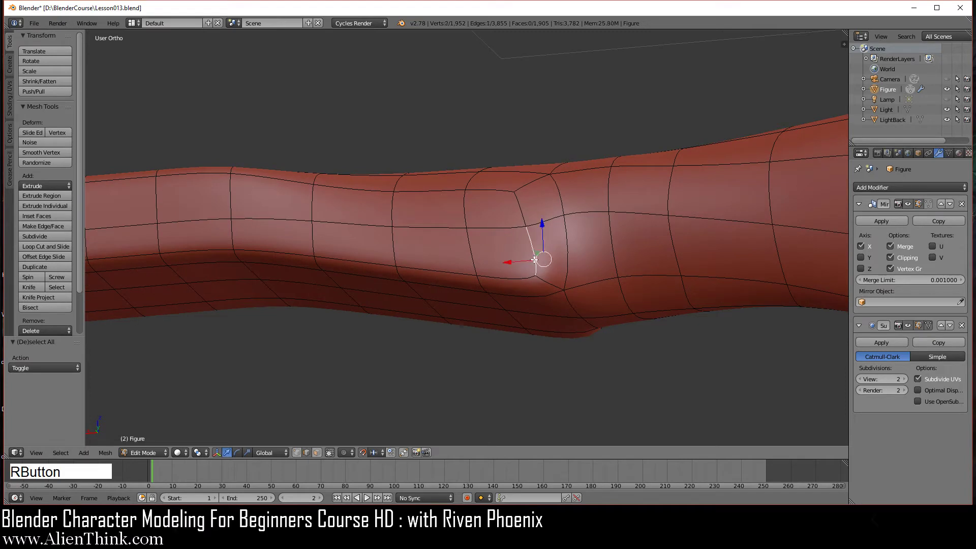
right_click(517, 277, "shift")
right_click(541, 281, "shift")
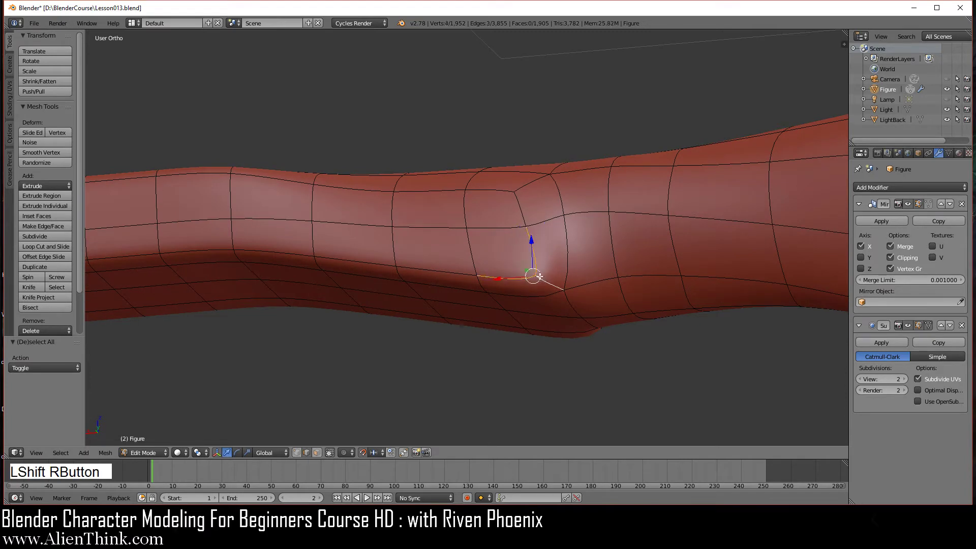
key("w")
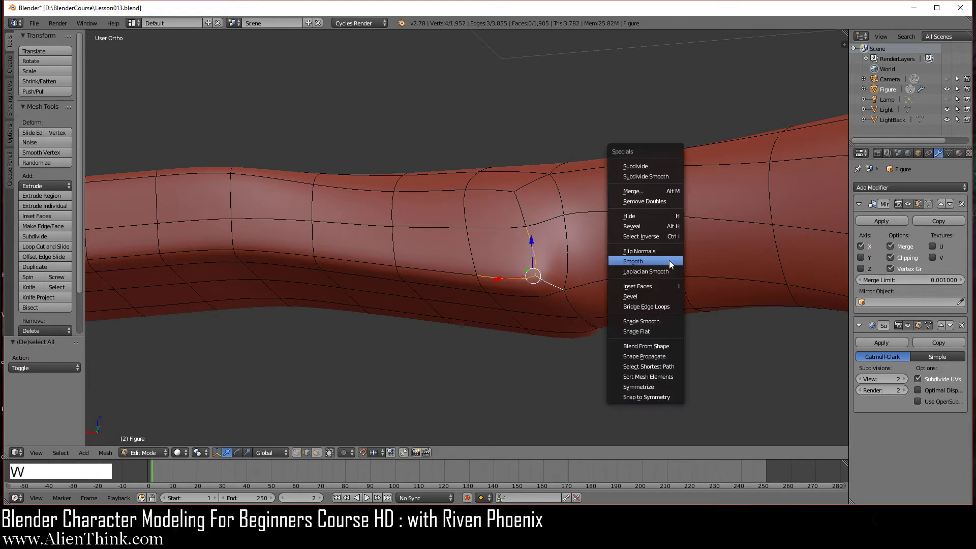
left_click(669, 261)
key("w")
left_click(669, 260)
key("w")
left_click(669, 260)
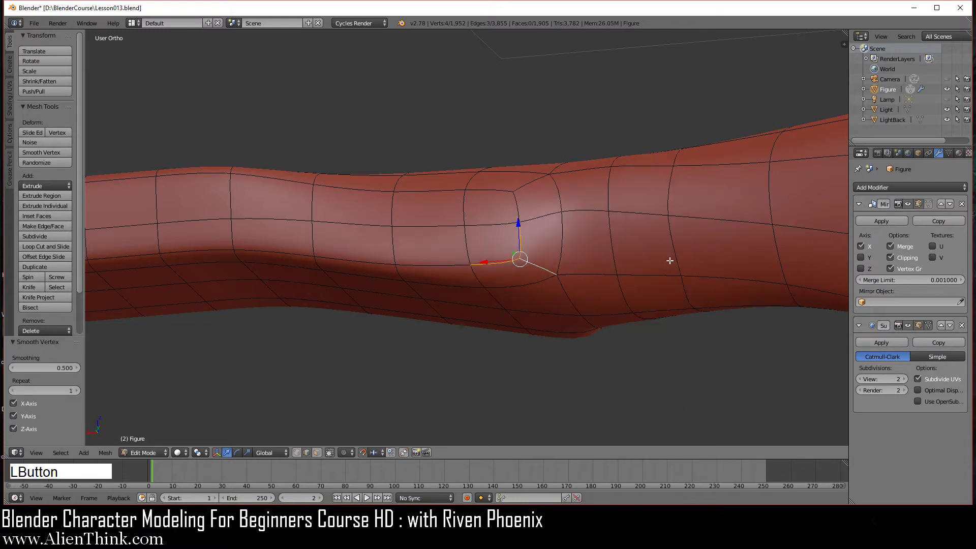
key("w")
left_click(669, 260)
Select the lengthwise edge on the palm's underside near the back of the wrist and lower it 0.1 along Z.
middle_click_drag(431, 246, 451, 255)
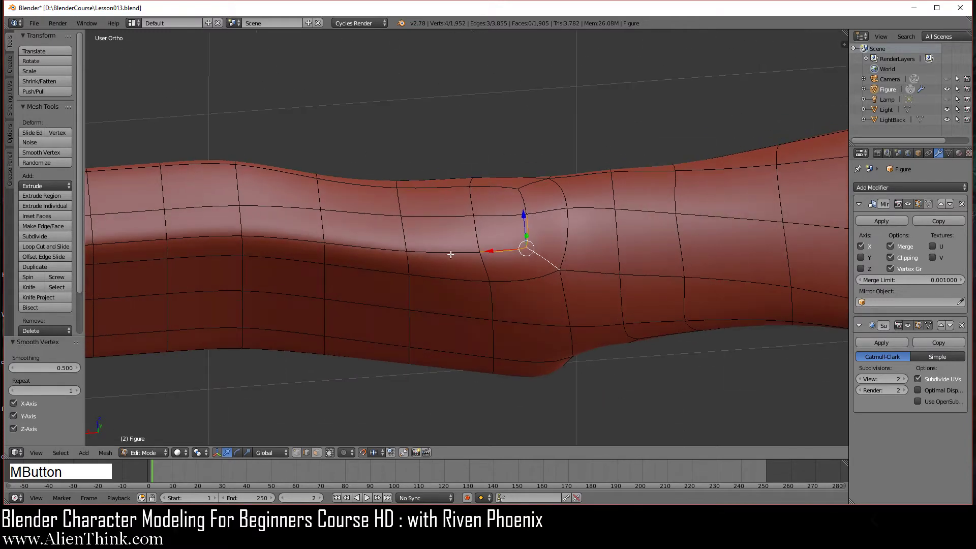
right_click(446, 279)
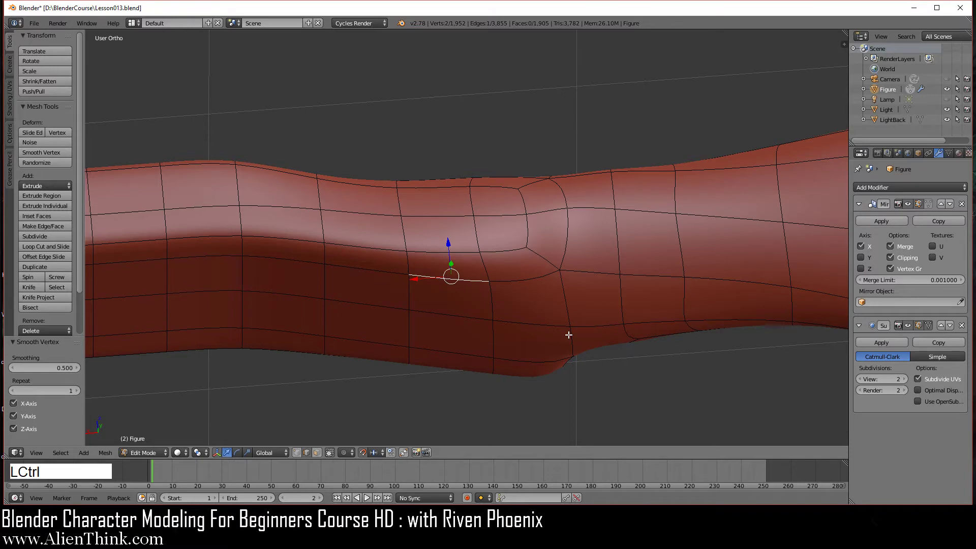
key("ctrl+KP_1")
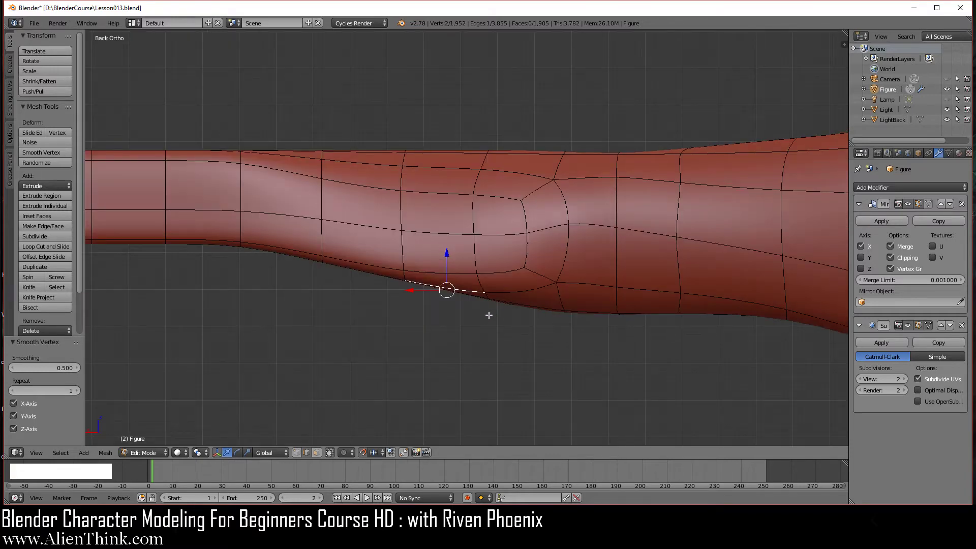
scroll(489, 315, "down", 2)
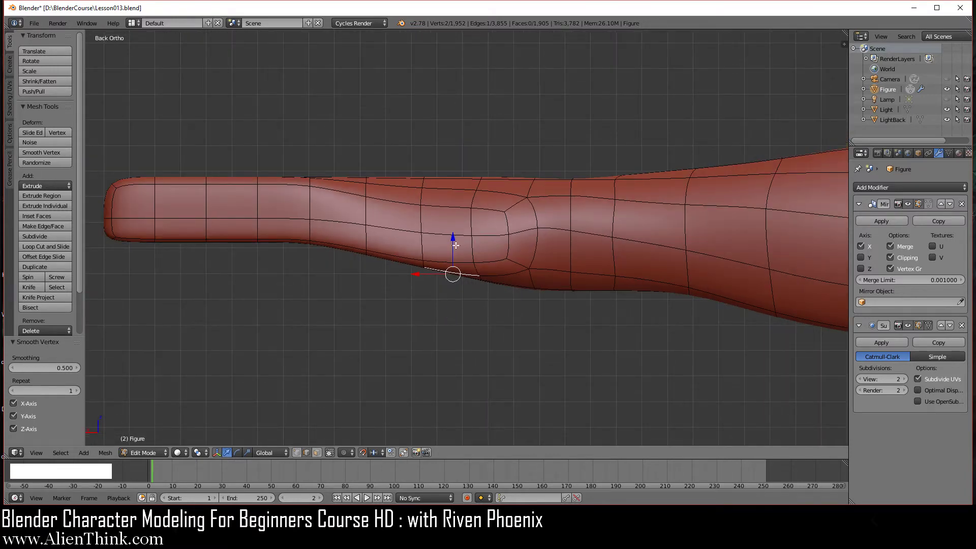
left_click_drag(453, 237, 443, 331)
Select two consecutive lengthwise edges along the middle of the palm's underside and move them down 0.1 along Z.
middle_click_drag(443, 348, 452, 256)
right_click(421, 300)
right_click(458, 318, "shift")
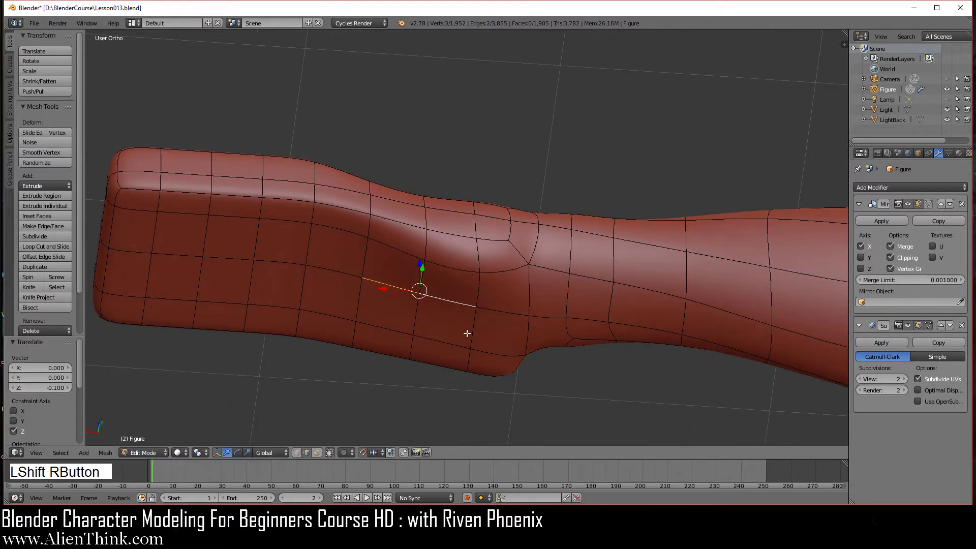
key("ctrl+1")
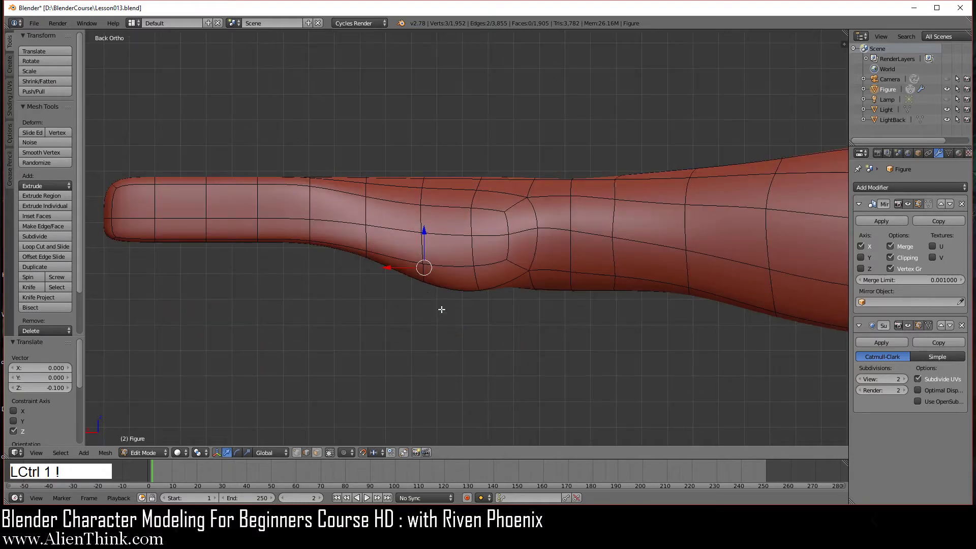
left_click_drag(424, 231, 424, 245)
Select only the finger-side edge of the two lowered middle palm edges and apply Smooth four times.
middle_click_drag(434, 346, 454, 270)
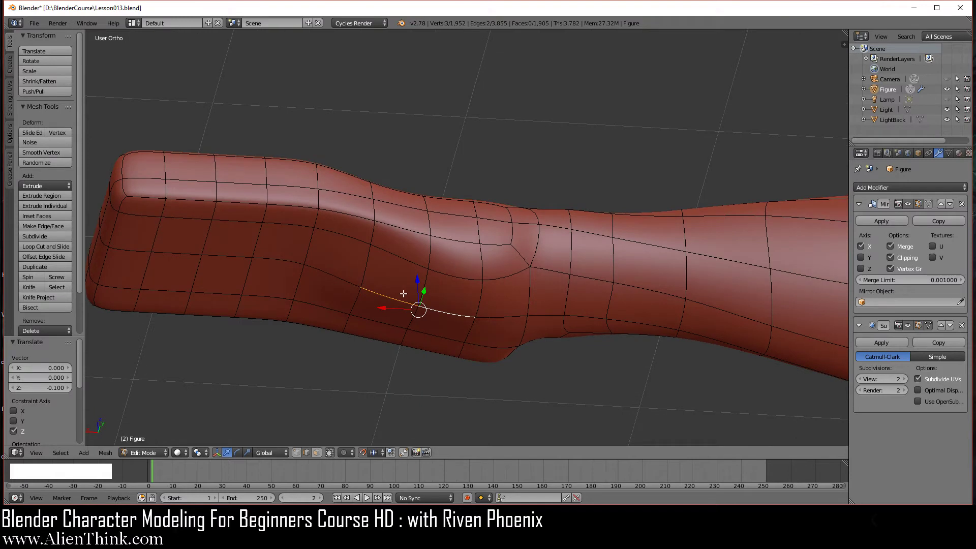
right_click(399, 300)
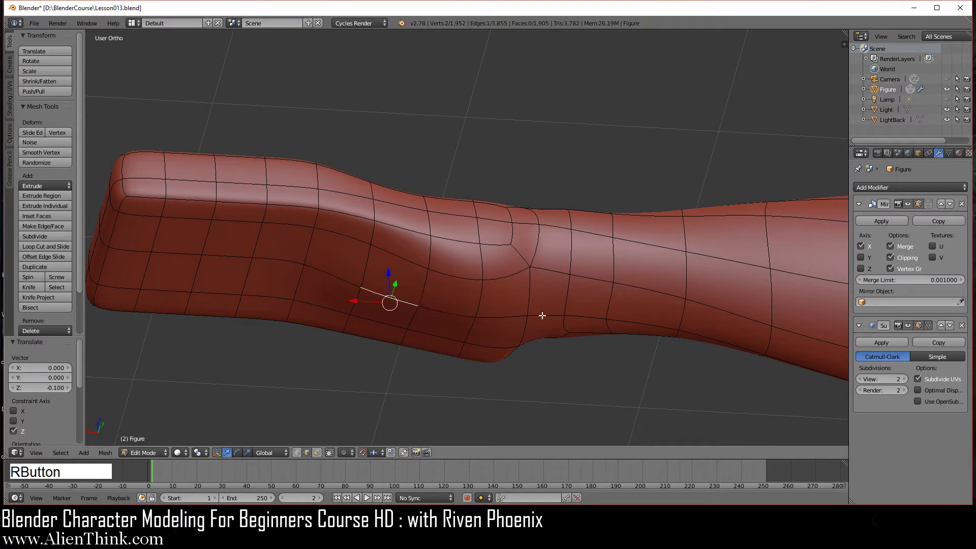
key("w")
left_click(649, 239)
key("w")
left_click(649, 240)
key("w")
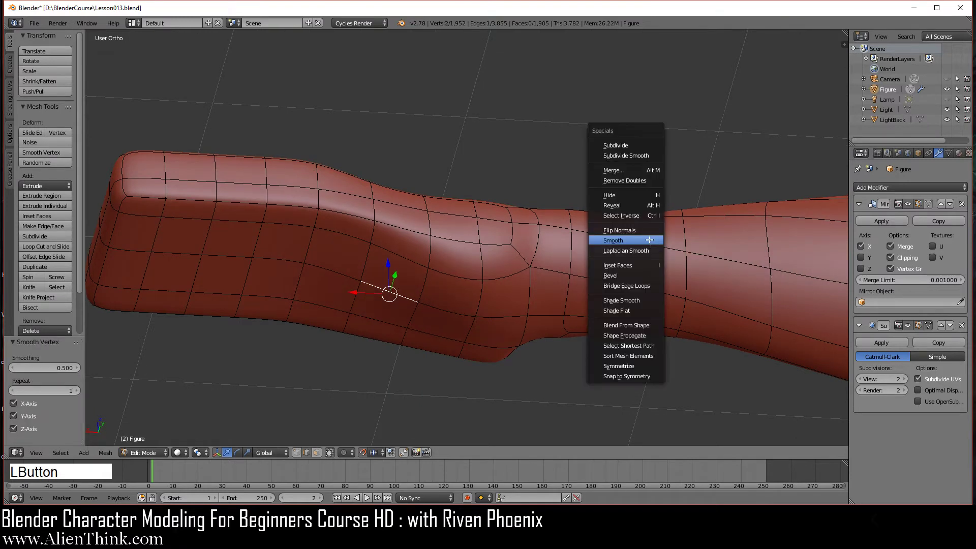
left_click(649, 240)
key("w")
left_click(649, 240)
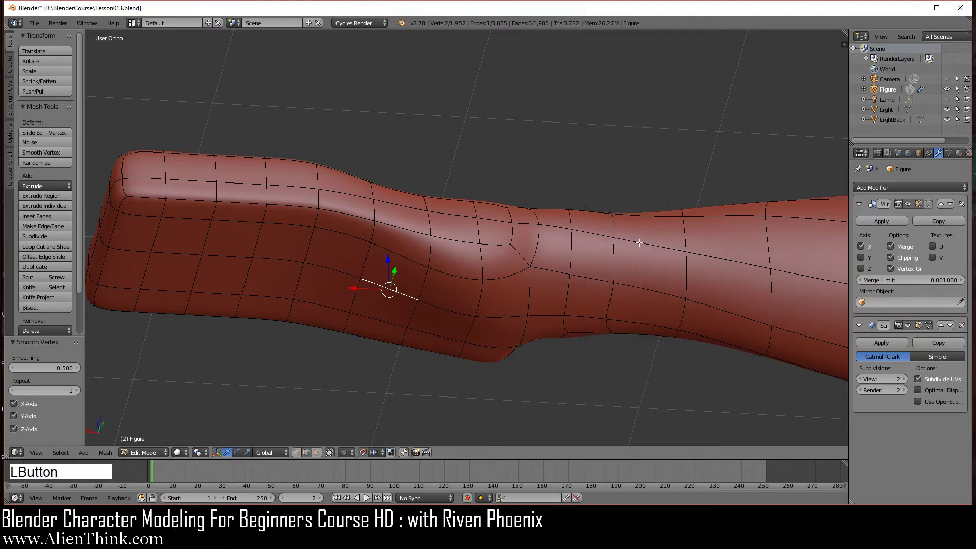
Smooth the lengthwise palm edge near the back of the wrist once.
right_click(479, 277)
key("w")
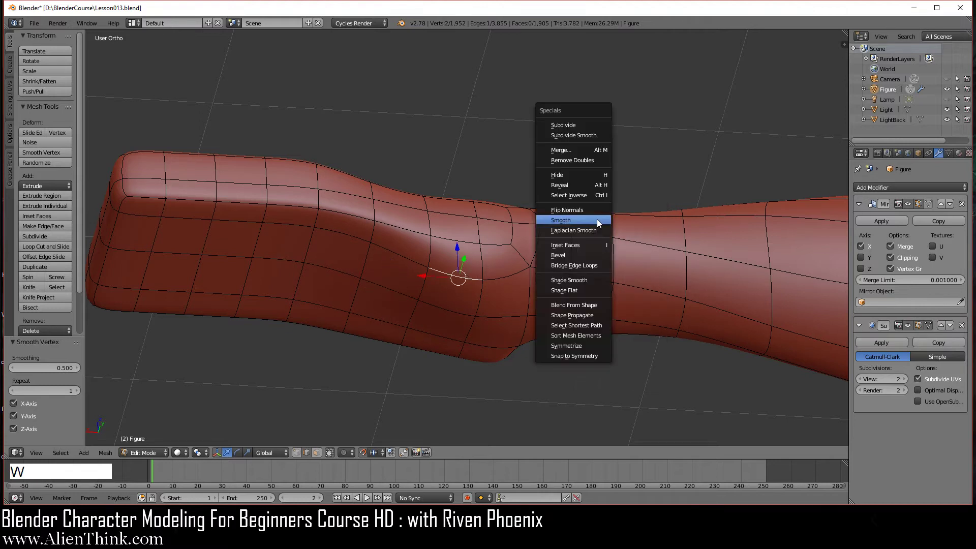
left_click(594, 220)
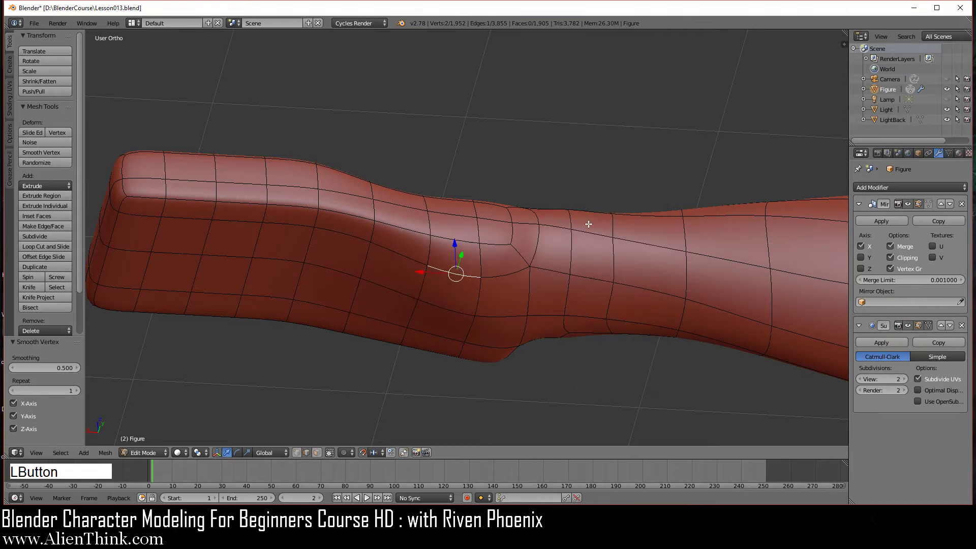
In vertex select mode, smooth the vertex on the hand's lower back corner loop, two loops before the wrist corner, once.
left_click(296, 452)
right_click(432, 235)
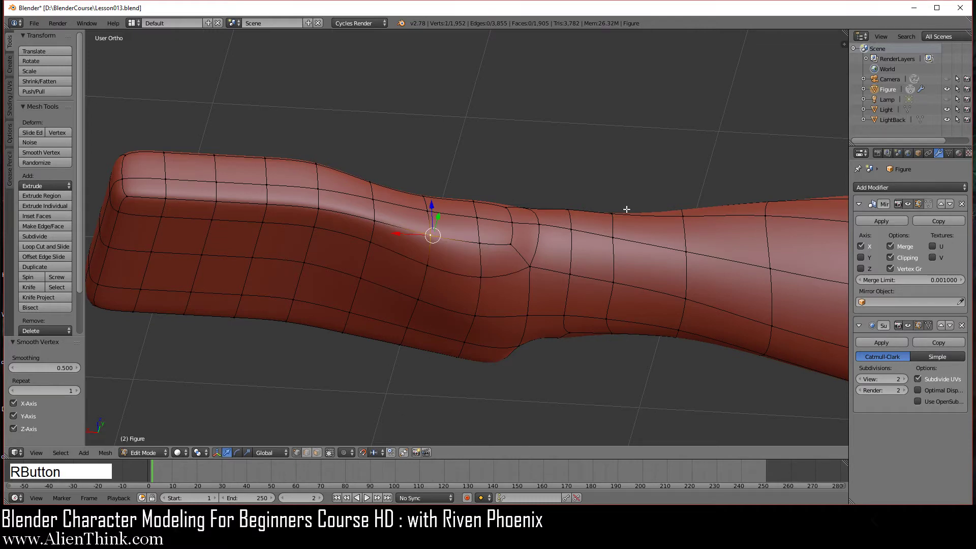
key("w")
left_click(600, 197)
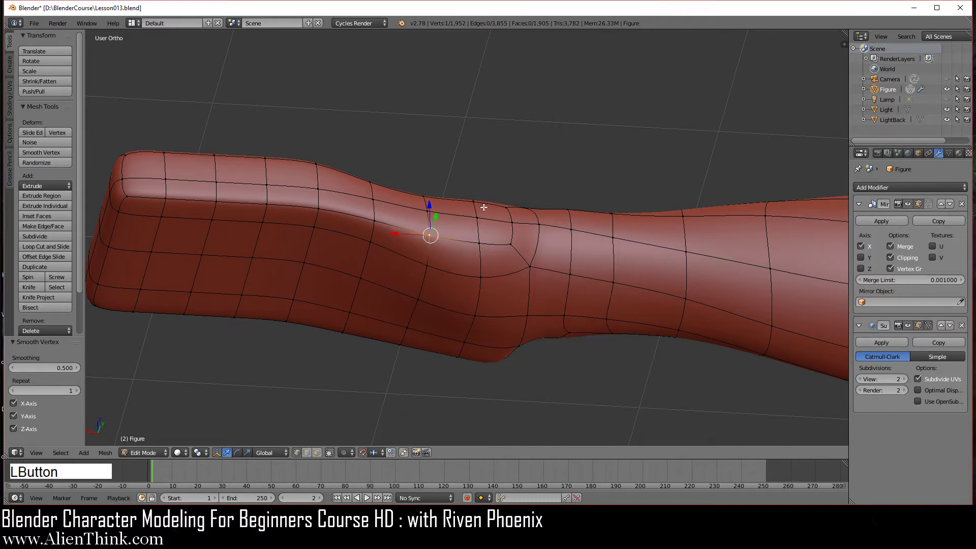
Select the two upper vertices of the crosswise loop nearest the wrist on the hand's back side and smooth them once.
middle_click_drag(487, 208, 429, 261)
middle_click_drag(478, 194, 479, 220)
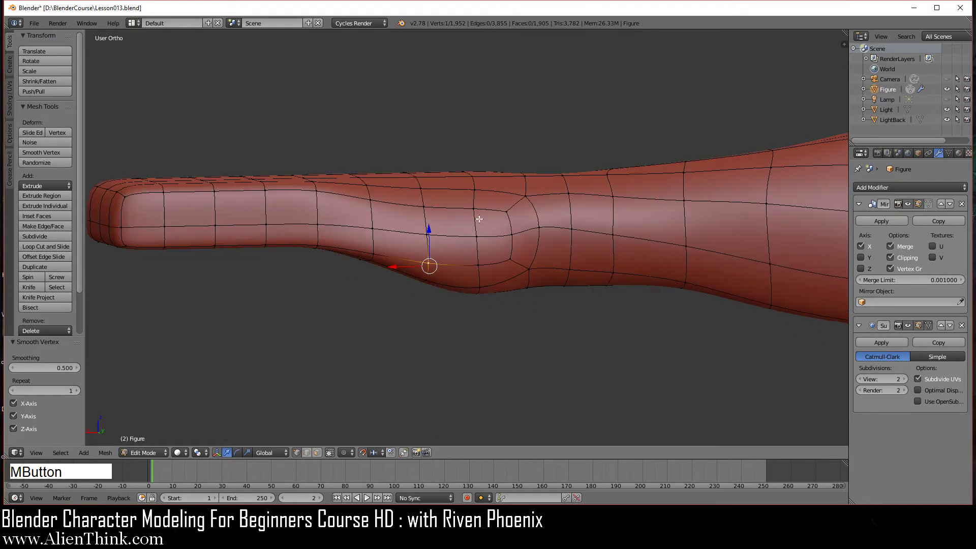
right_click(479, 207)
right_click(478, 190, "shift")
key("w")
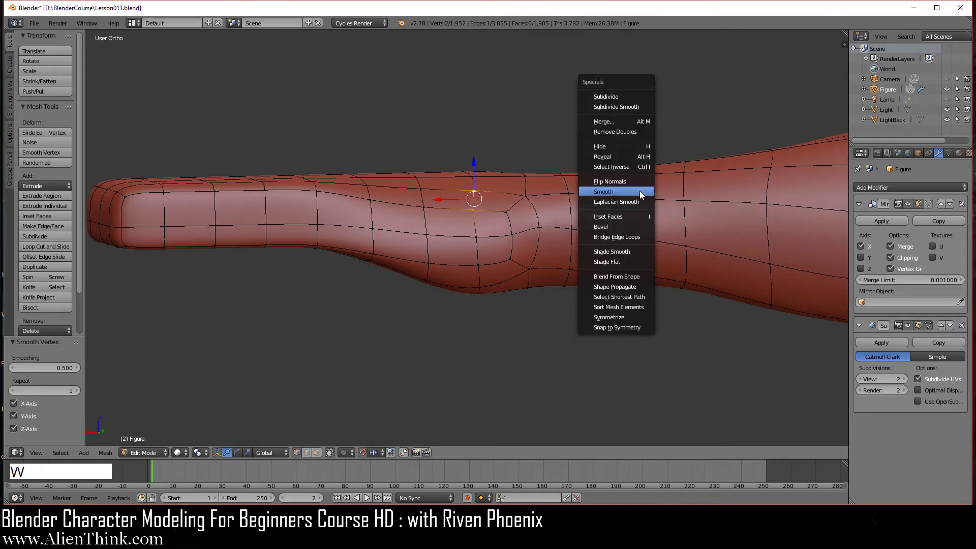
left_click(640, 191)
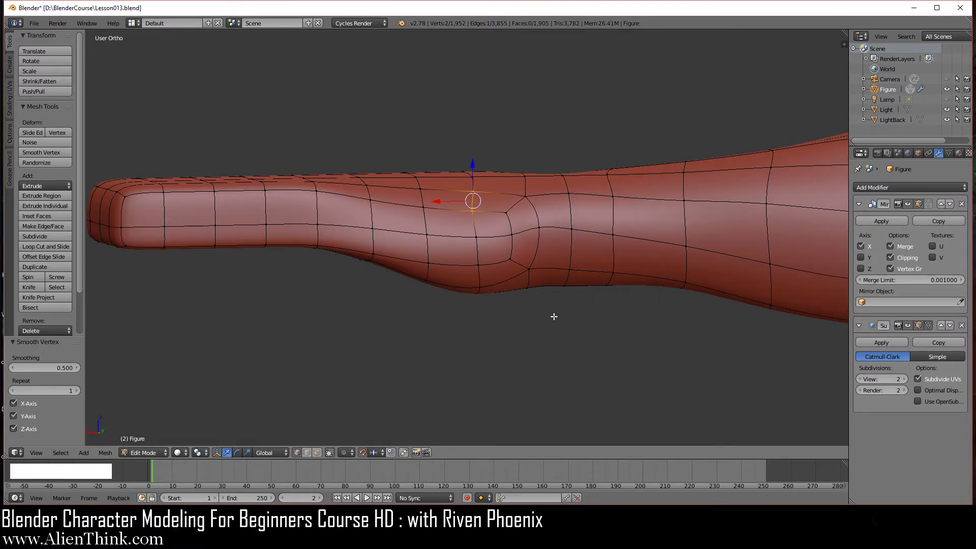
Select the front and back palm vertices on the crosswise loop where the palm slopes toward the fingers and lower them 0.05 along Z.
middle_click_drag(478, 354, 482, 254)
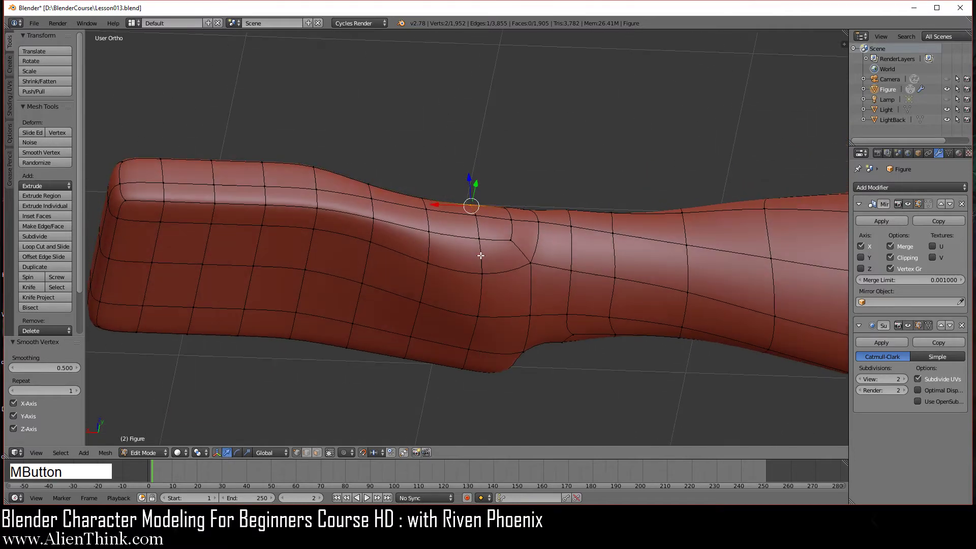
right_click(374, 248)
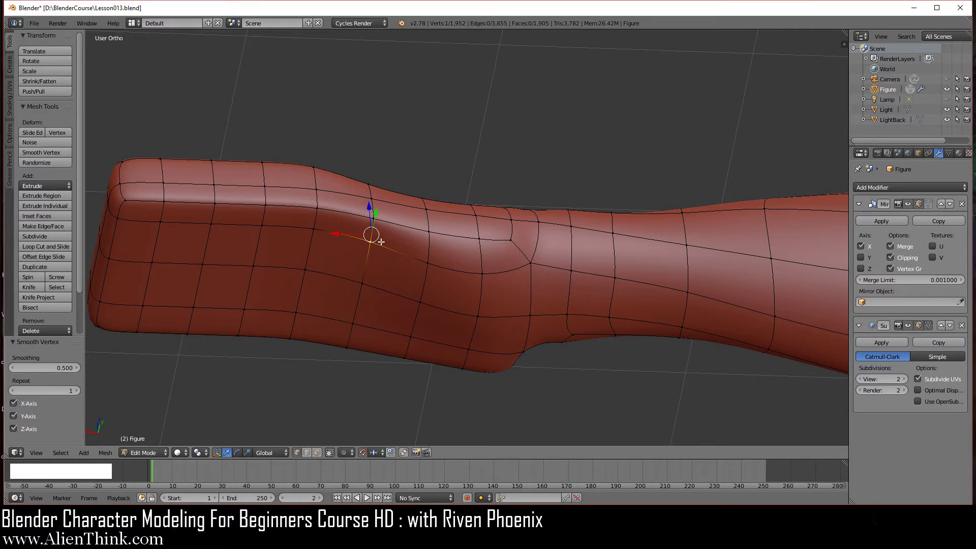
key("shift")
right_click(358, 327, "shift")
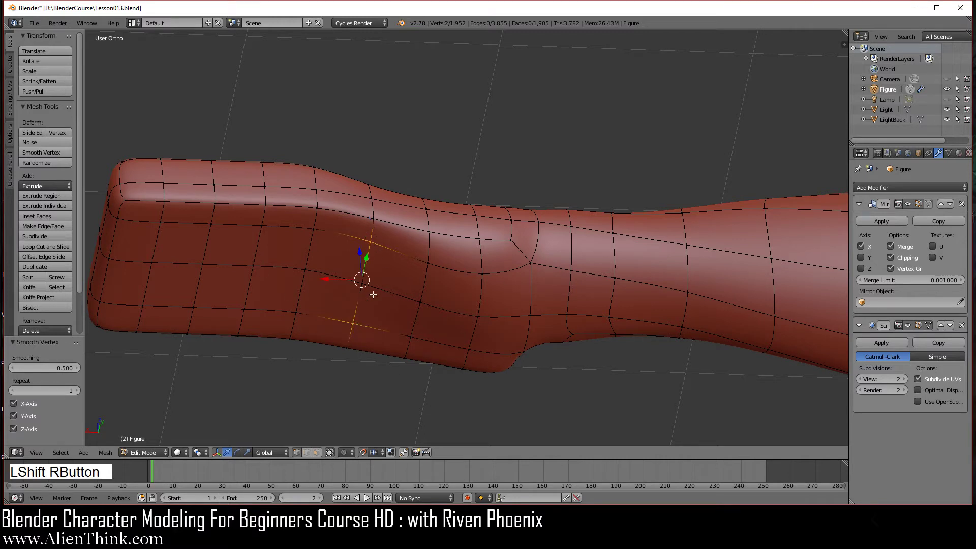
scroll(406, 324, "up", 2)
middle_click_drag(392, 329, 471, 310, "shift")
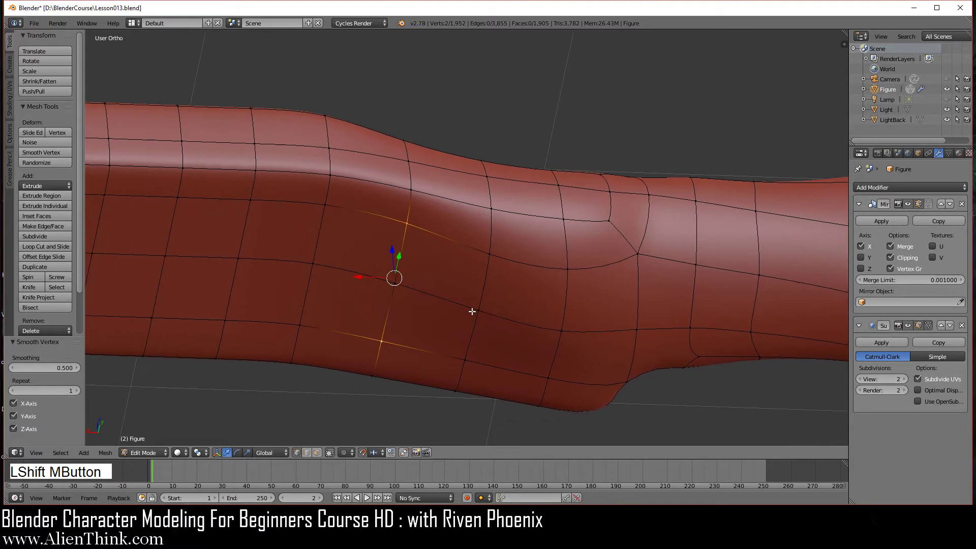
key("ctrl+KP_1")
scroll(387, 336, "up", 3)
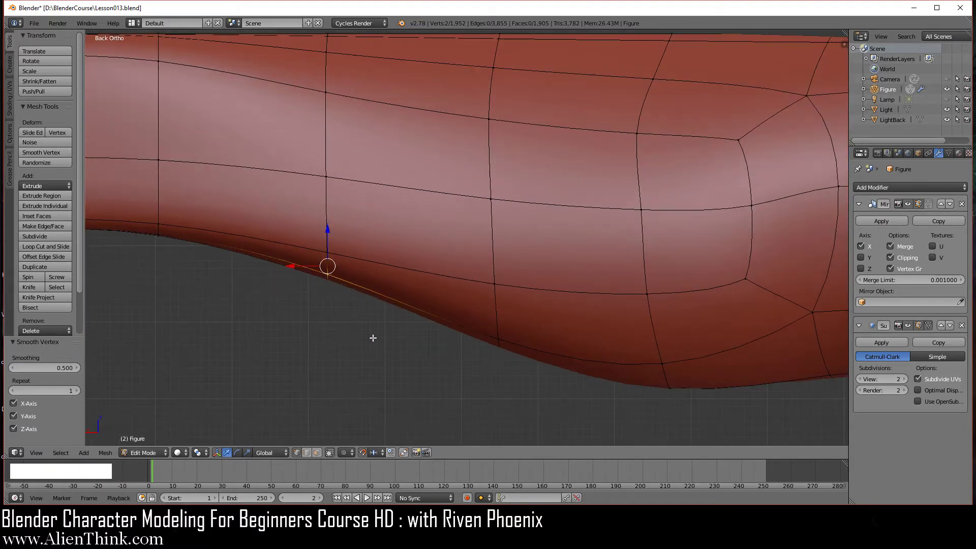
middle_click_drag(377, 325, 472, 291, "shift")
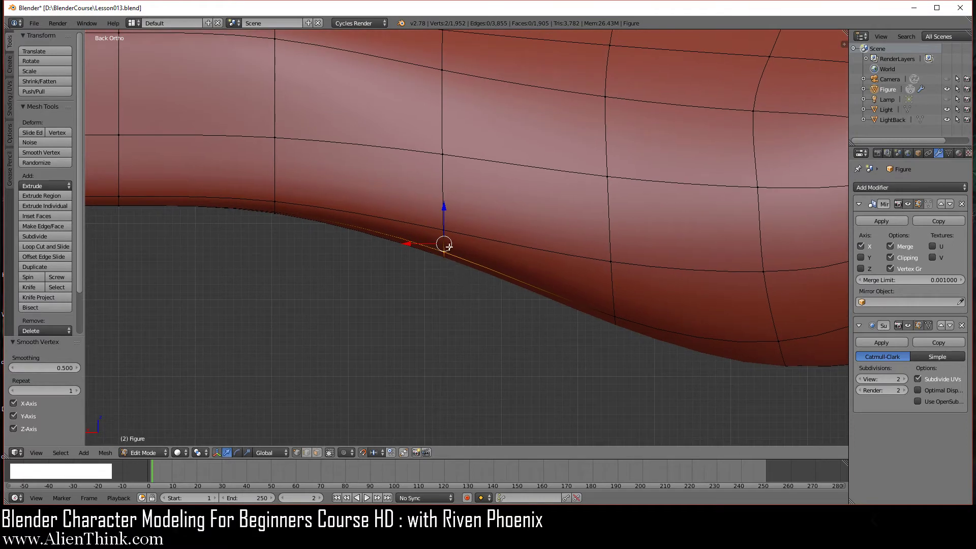
left_click_drag(444, 206, 445, 241)
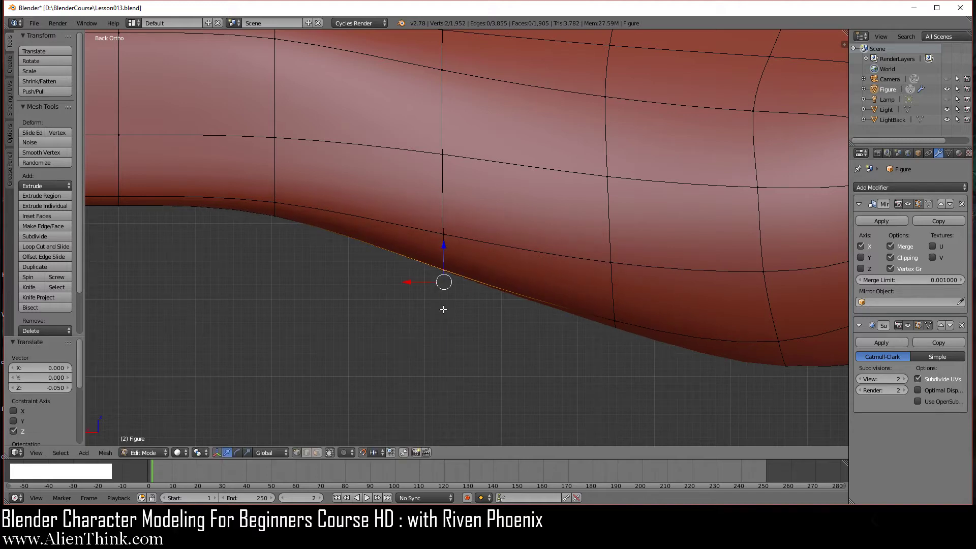
Deselect the back vertex of the pair and lower the remaining front palm vertex another 0.03 along Z.
middle_click_drag(445, 307, 451, 270)
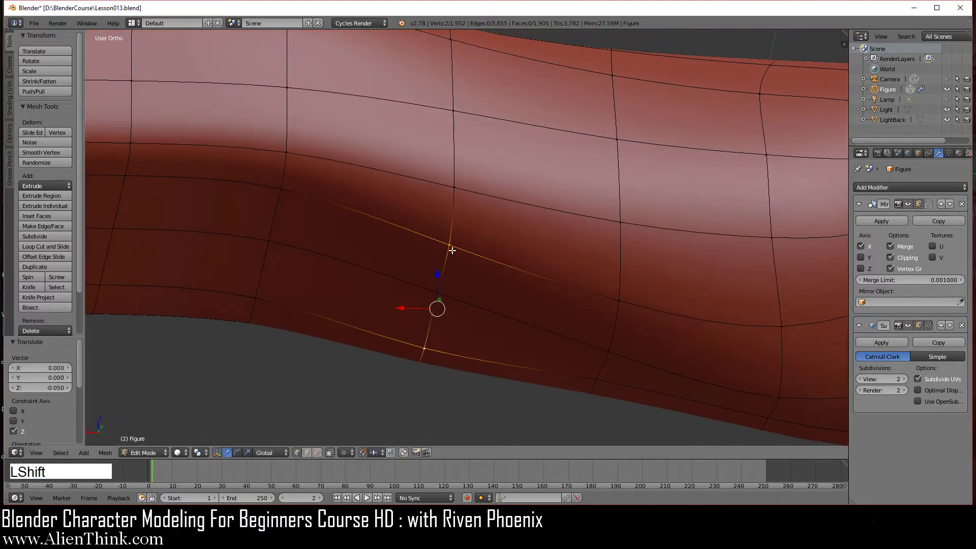
right_click(451, 246, "shift")
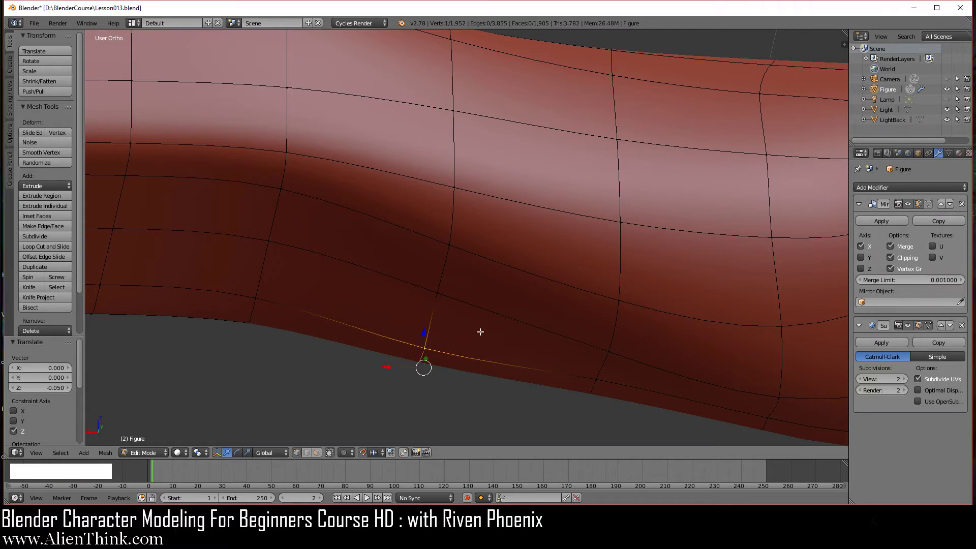
key("KP_1")
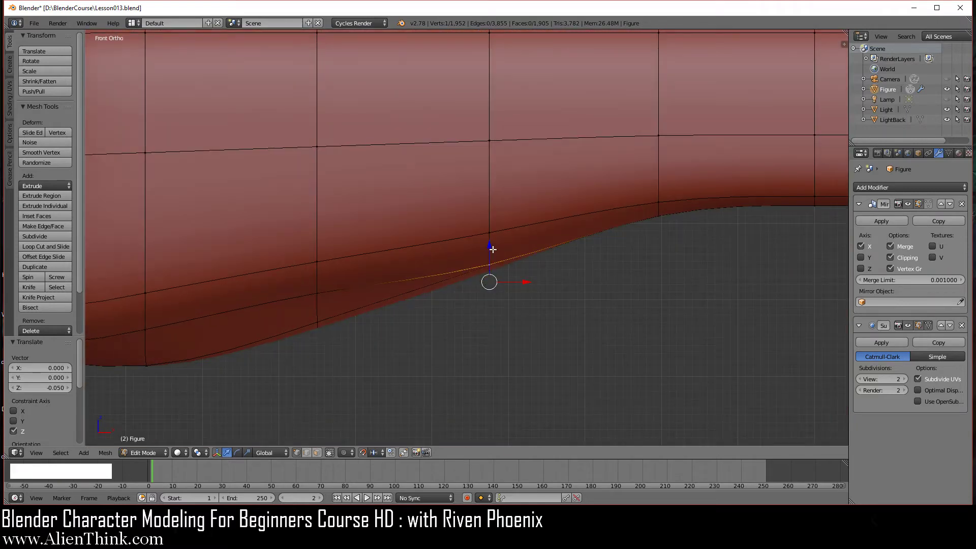
left_click(489, 245)
left_click_drag(488, 246, 488, 267)
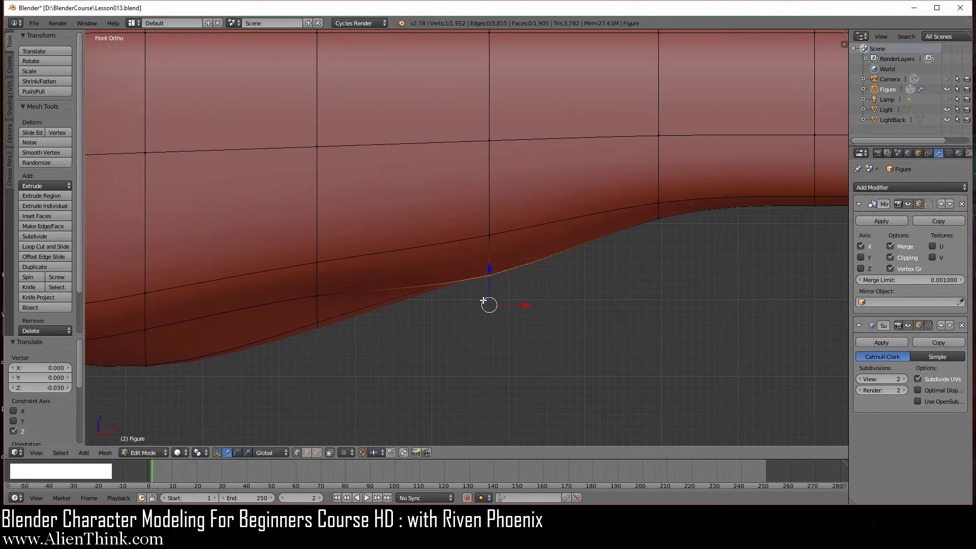
Select the two front-row palm vertices between the wrist and the previously lowered vertex and move them down 0.2 along Z.
scroll(483, 301, "down", 2)
right_click(380, 270)
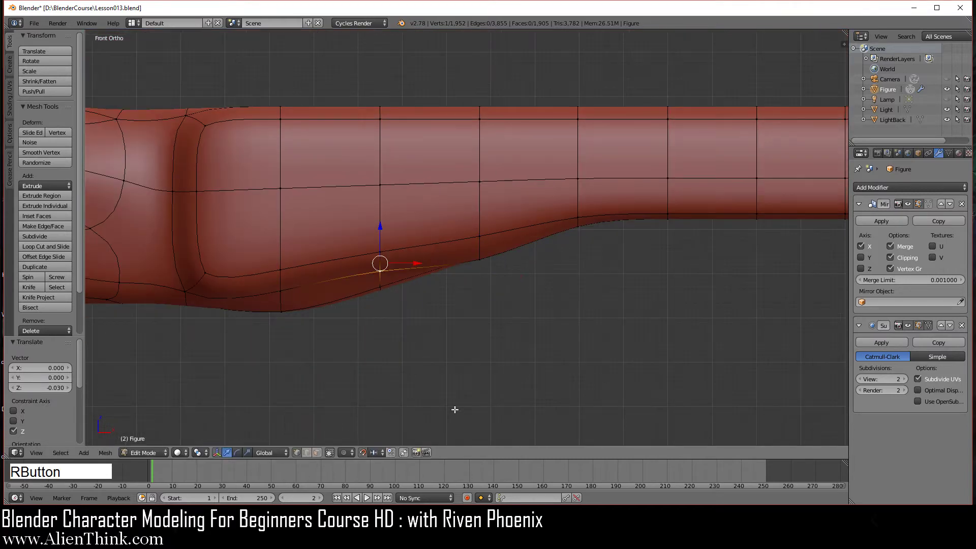
right_click(281, 291, "shift")
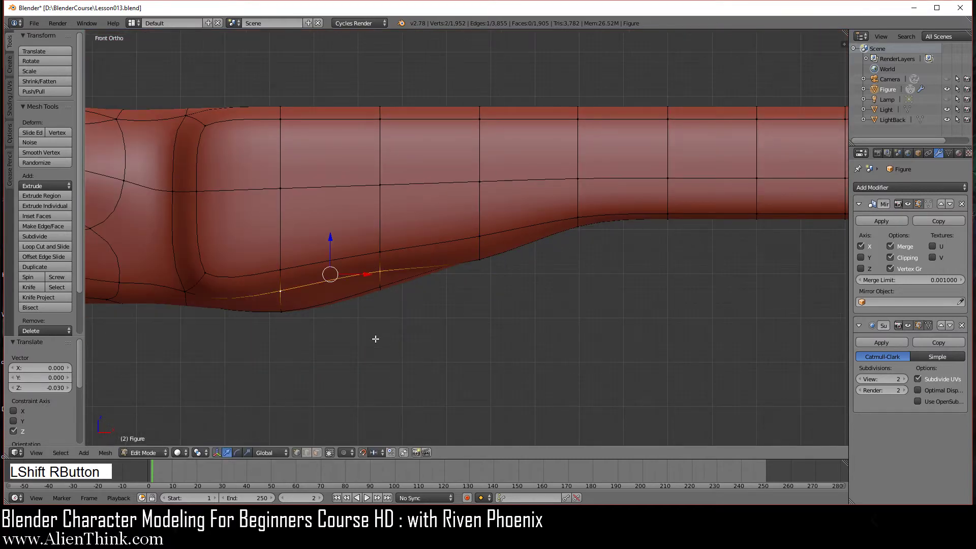
middle_click_drag(374, 338, 501, 332, "shift")
scroll(514, 306, "down", 2)
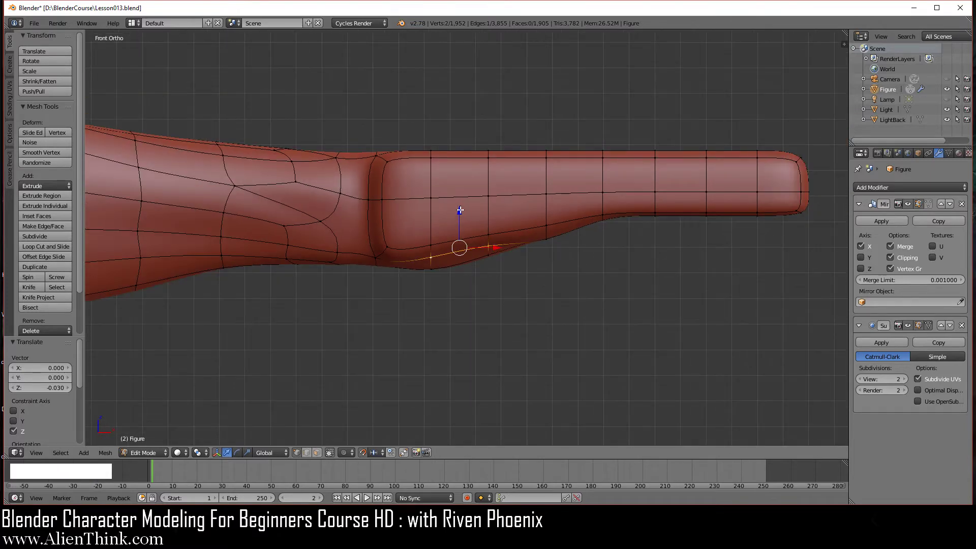
left_click_drag(461, 210, 459, 249)
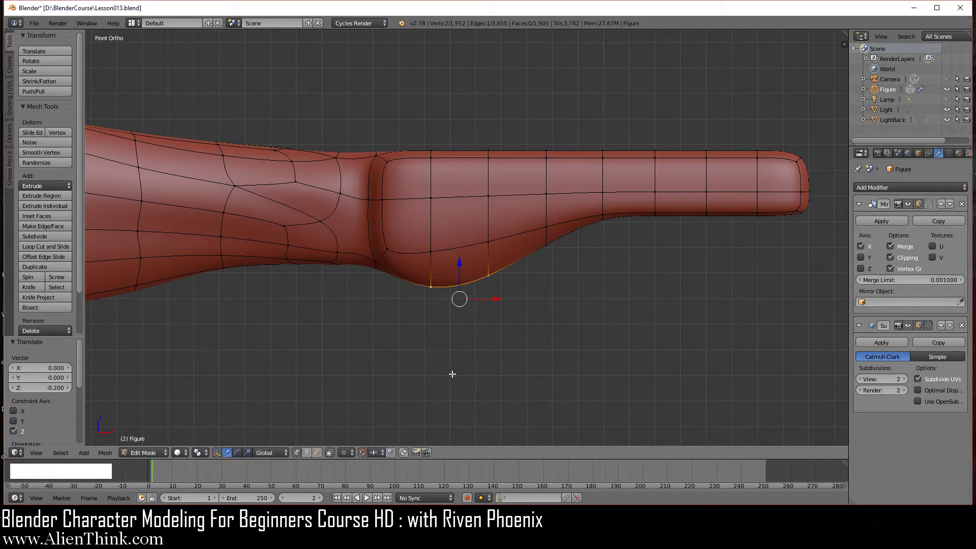
Select three vertices on the palm's second lengthwise row, behind the bulging front row, and raise them 0.05 along Z.
middle_click_drag(465, 382, 459, 293)
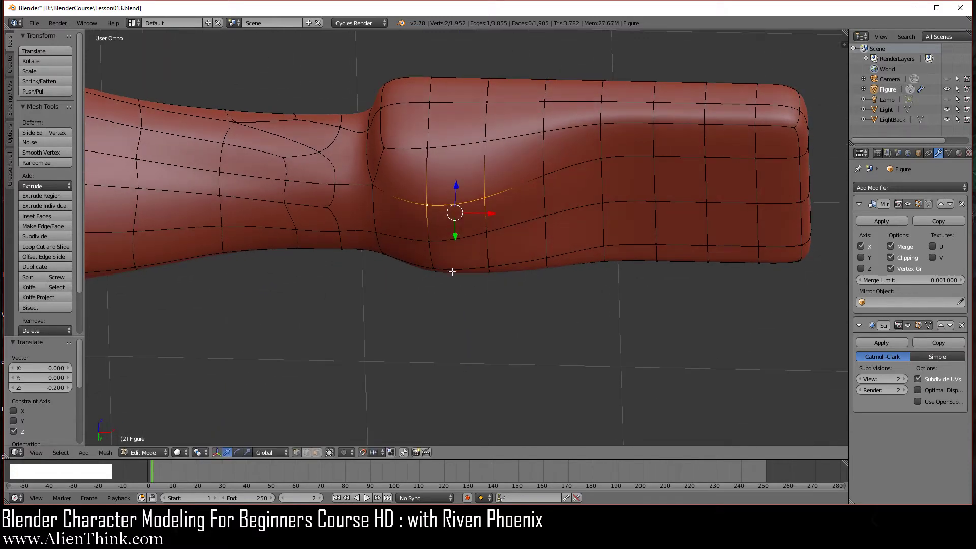
right_click(431, 245)
right_click(492, 229, "shift")
right_click(547, 217, "shift")
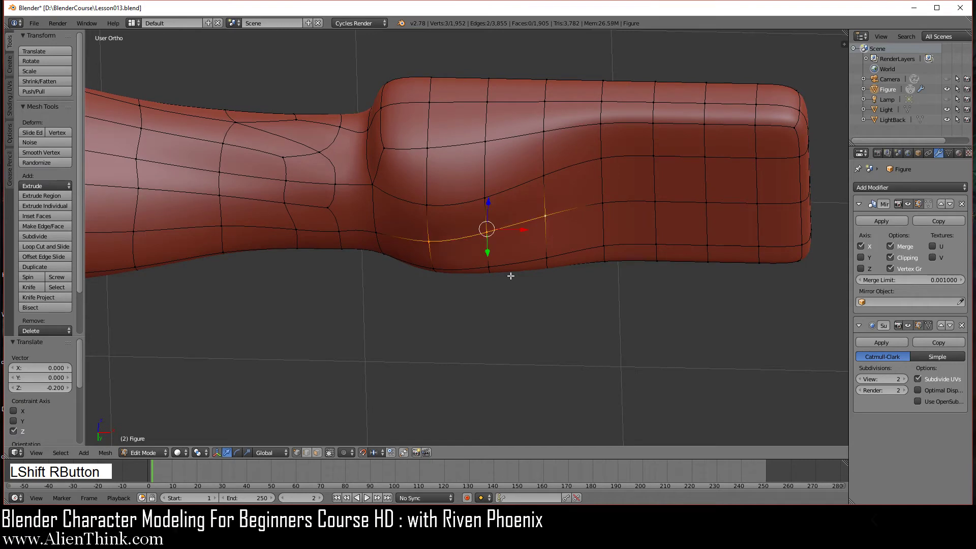
key("KP_1")
scroll(537, 349, "up", 5)
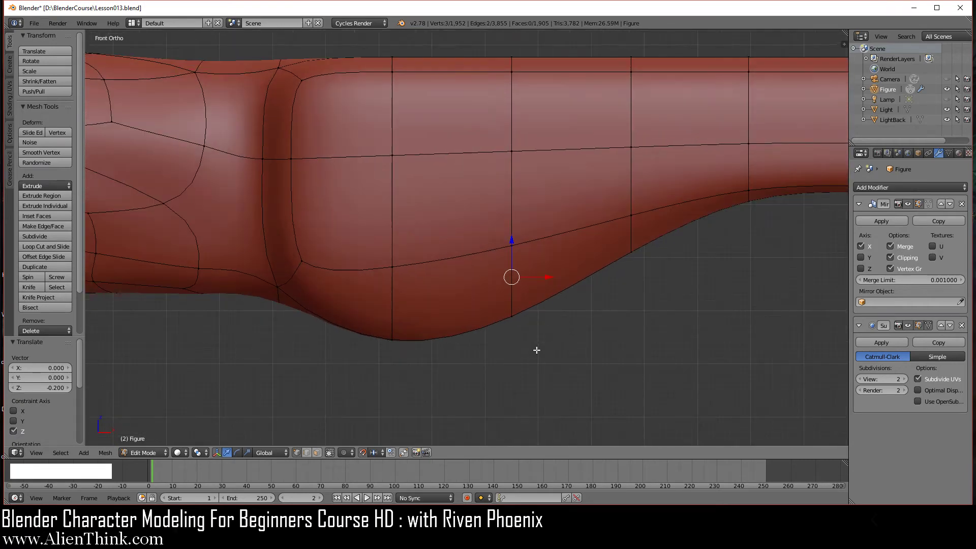
scroll(572, 370, "up", 1)
key("z")
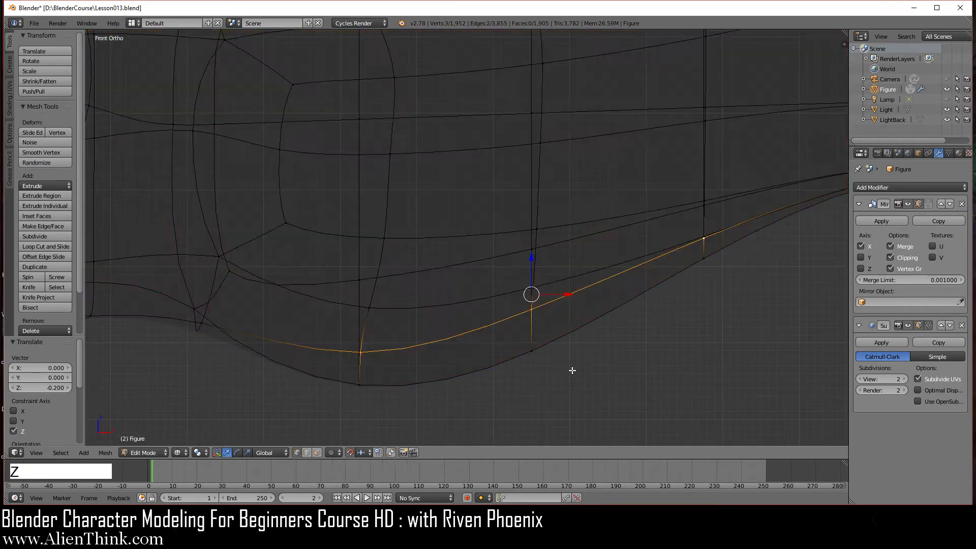
left_click(530, 260)
left_click_drag(530, 259, 531, 220)
Deselect the two outer vertices of that row and raise the remaining middle vertex another 0.04 along Z.
key("c")
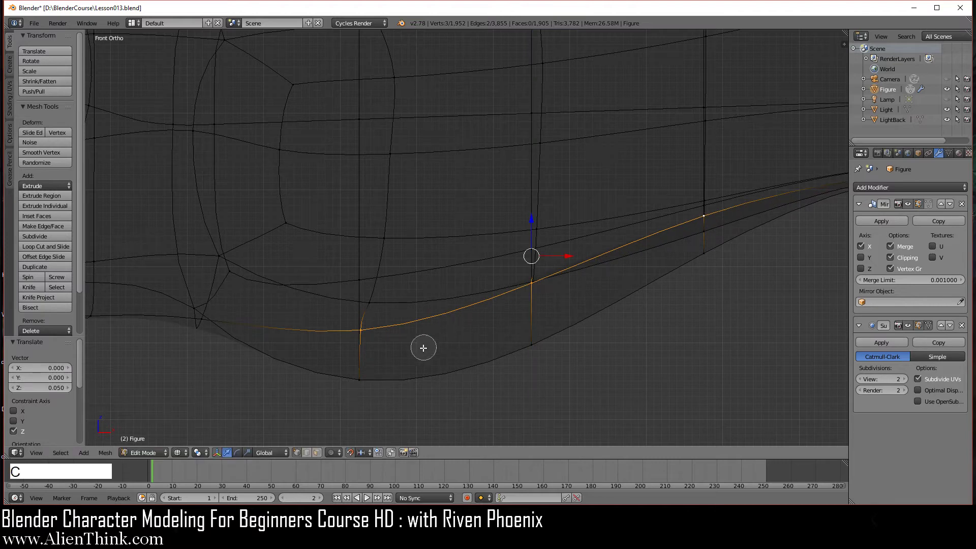
middle_click_drag(364, 331, 447, 356)
middle_click_drag(703, 233, 700, 218)
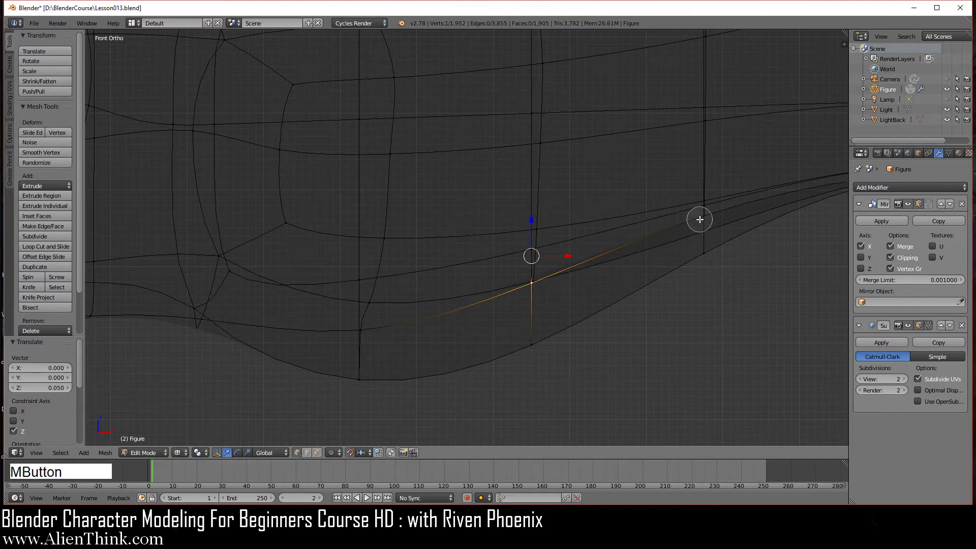
right_click(496, 329)
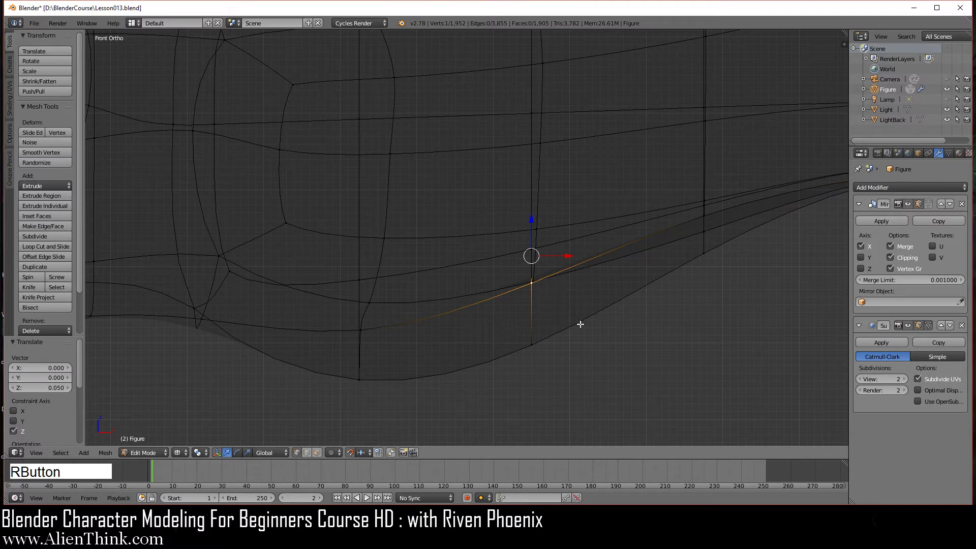
left_click_drag(531, 220, 532, 191)
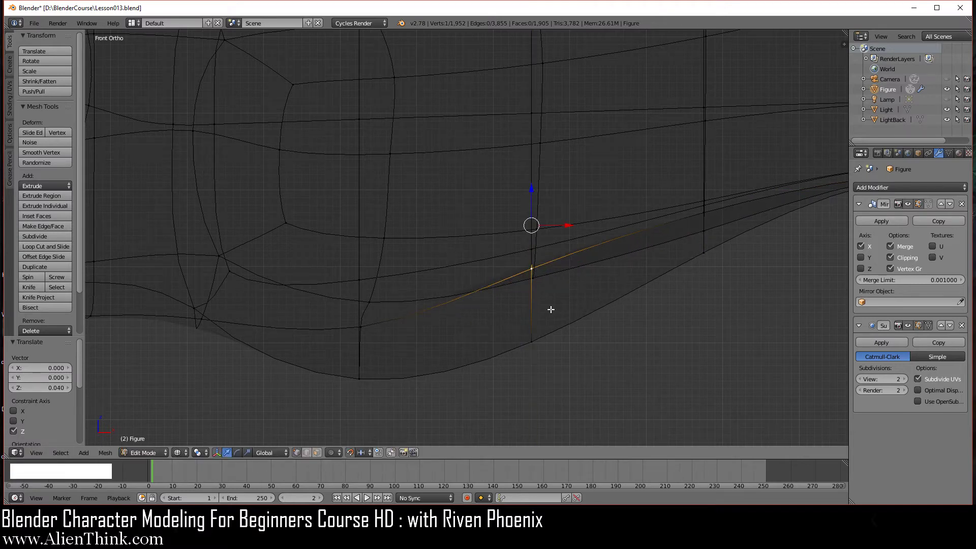
Restore solid shading, examine the palm bulge in Object Mode, and clear the vertex selection back in Edit Mode.
scroll(552, 310, "down", 3)
key("z")
mouse_move(551, 322)
middle_mouse_down("shift")
mouse_move(534, 361)
mouse_move(438, 416)
mouse_move(435, 331)
mouse_move(457, 346)
mouse_move(492, 288)
middle_mouse_up("shift")
key("Tab")
middle_click_drag(463, 352, 550, 329)
key("Tab")
key("a")
key("a")
key("a")
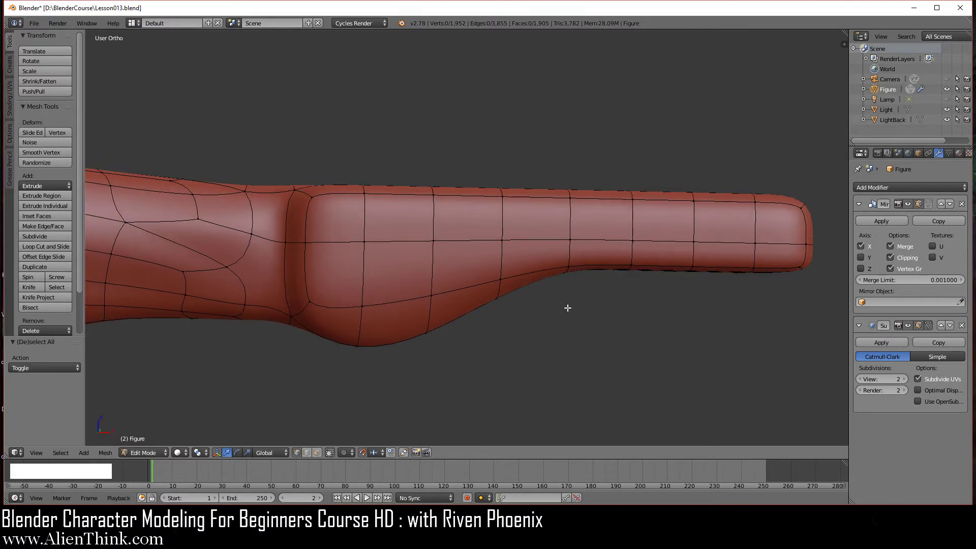
Insert one centered crosswise loop cut in the flat finger section just beyond the end of the palm slope.
key("KP_1")
middle_click_drag(567, 307, 540, 294, "shift")
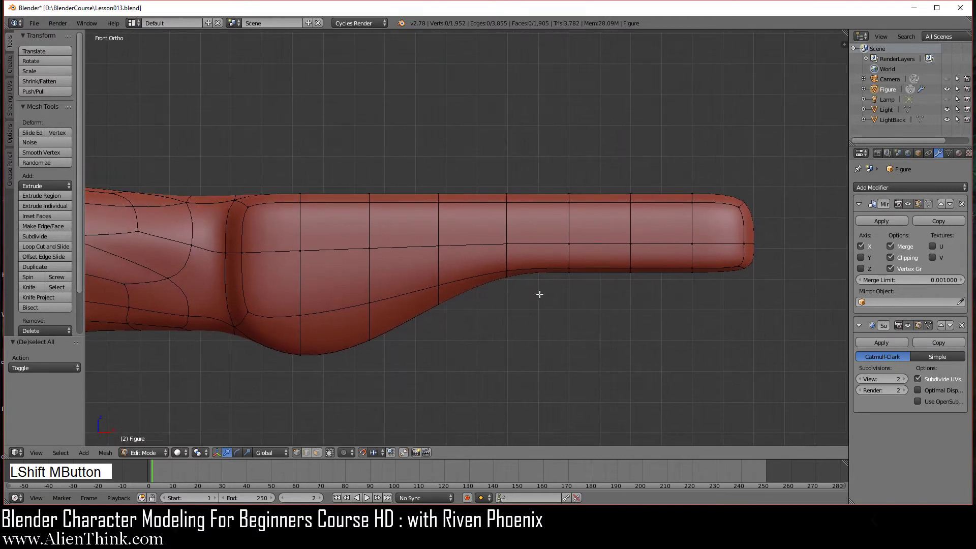
key("ctrl+r")
left_click(540, 244)
right_click(540, 244)
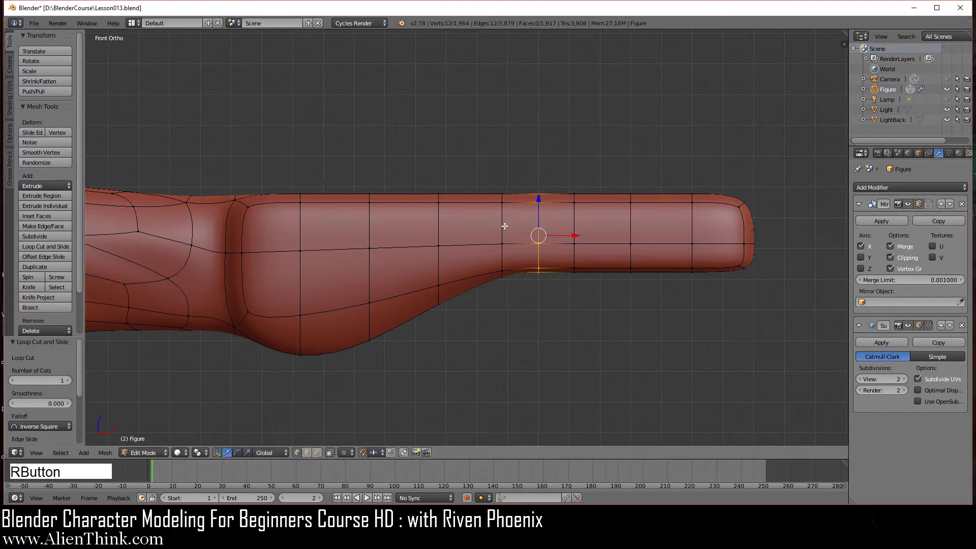
Insert a second centered crosswise loop cut on the palm slope, in the section just before the slope flattens out.
key("ctrl")
key("ctrl+r")
left_click(472, 252)
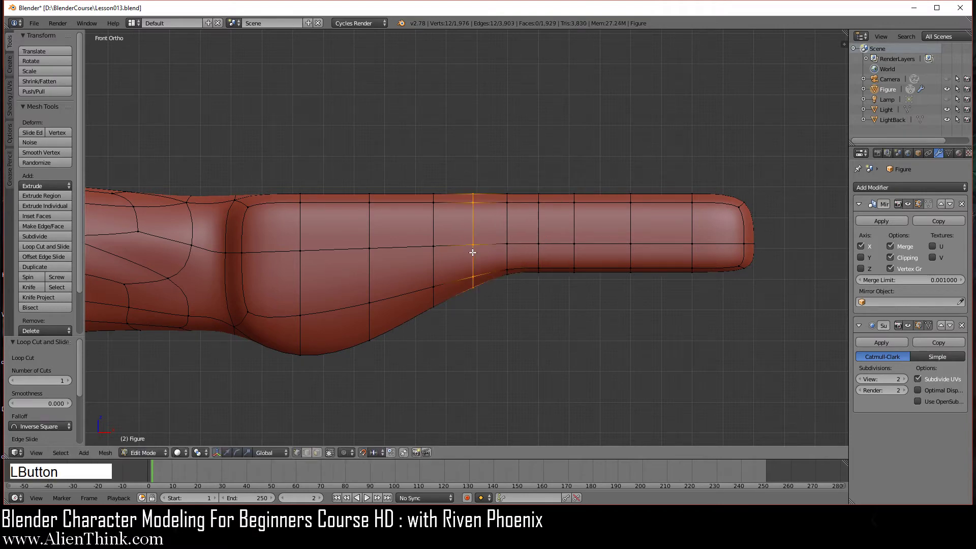
right_click(514, 231)
Select the front-row palm vertex on the loop just wristward of the new slope loop and raise it 0.05 along Z.
scroll(502, 286, "up", 3)
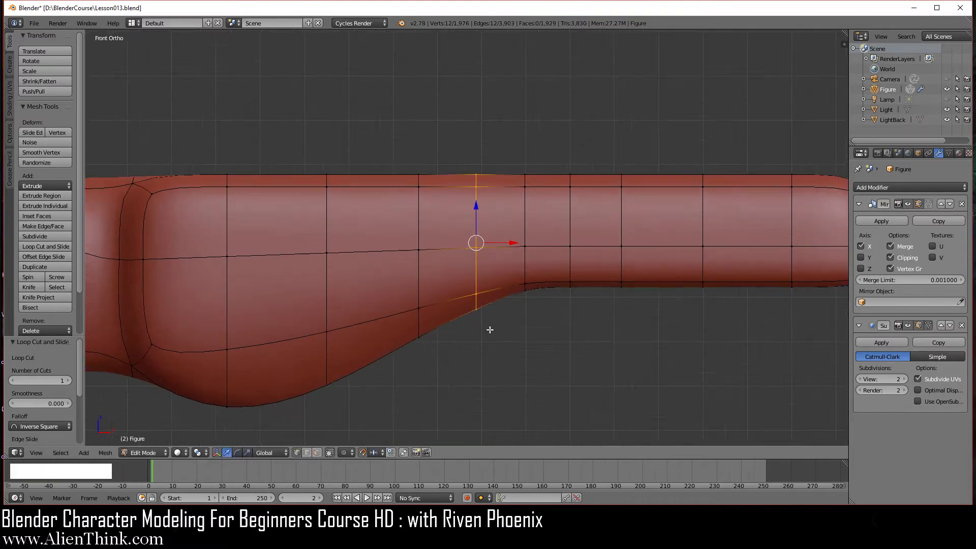
key("shift")
middle_click_drag(436, 375, 499, 299, "shift")
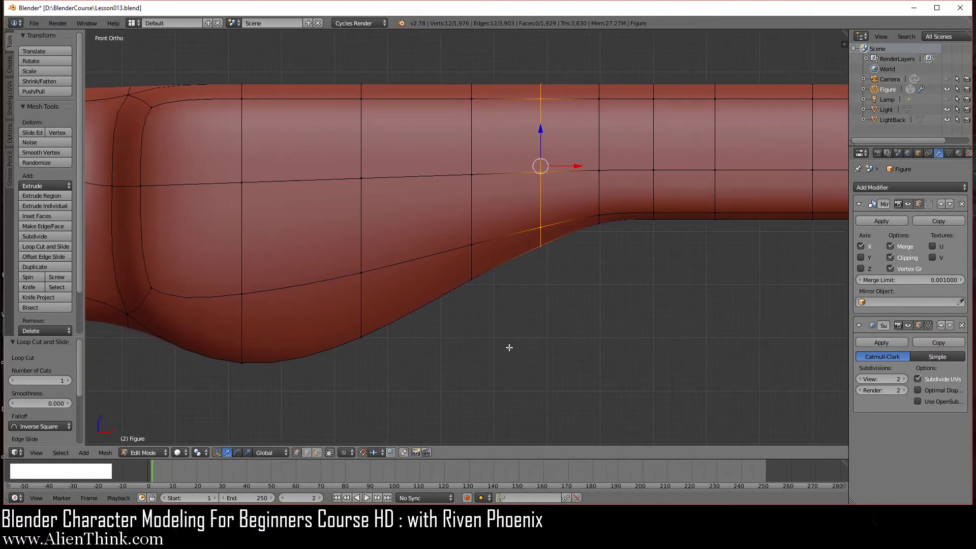
middle_click_drag(510, 348, 500, 286)
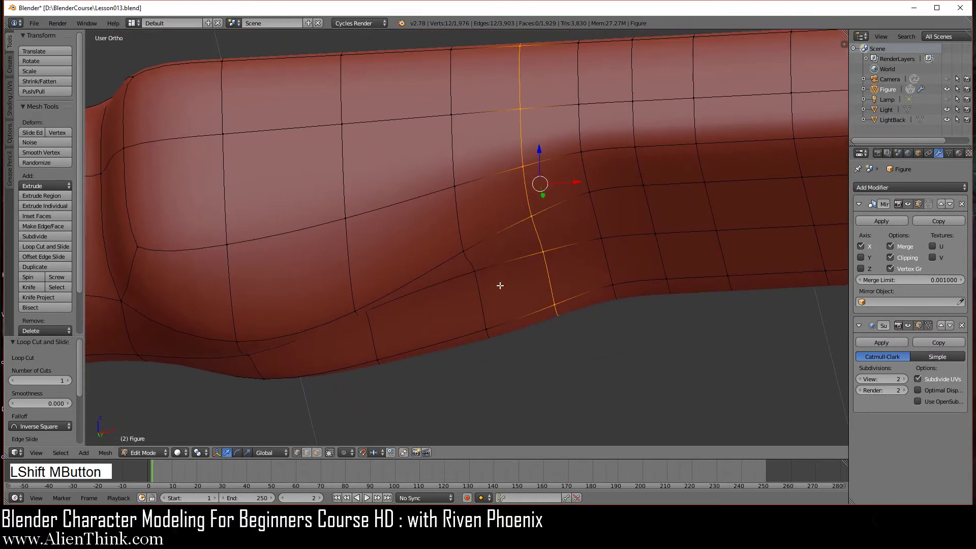
right_click(470, 248)
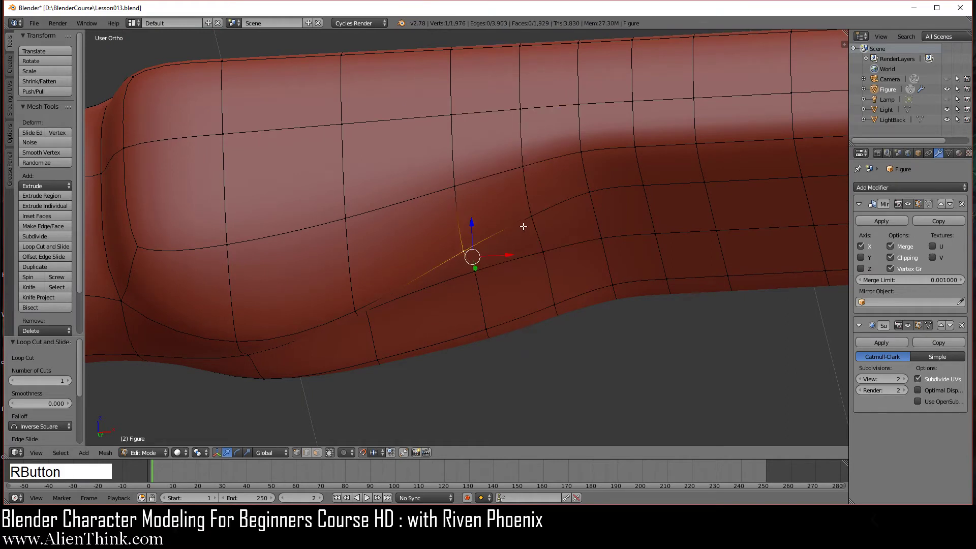
right_click(530, 217)
right_click(543, 253)
right_click(555, 300)
right_click(472, 252)
key("KP_1")
middle_click_drag(534, 333, 493, 342, "shift")
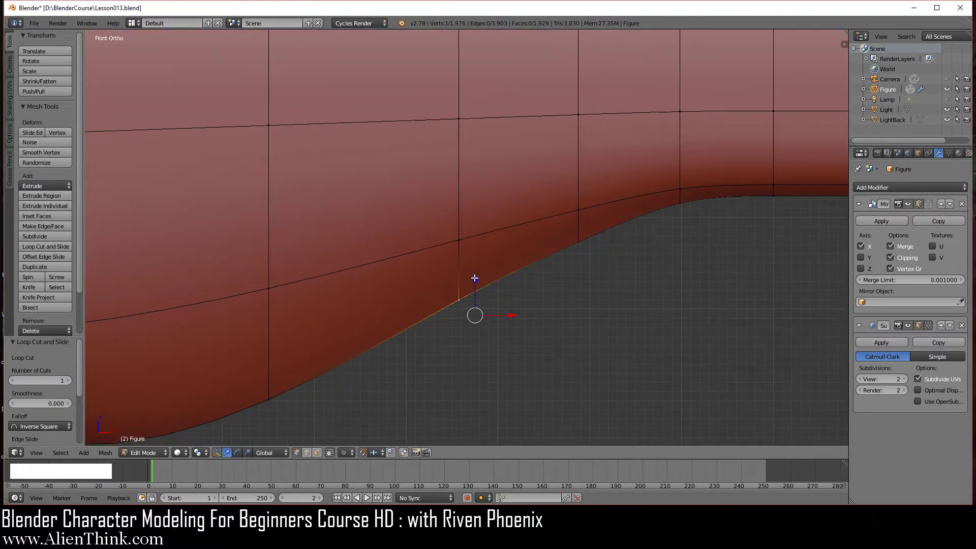
left_click_drag(474, 275, 473, 236)
Select the front-row palm vertex on the new slope loop and lower it 0.05 along Z.
right_click(581, 236)
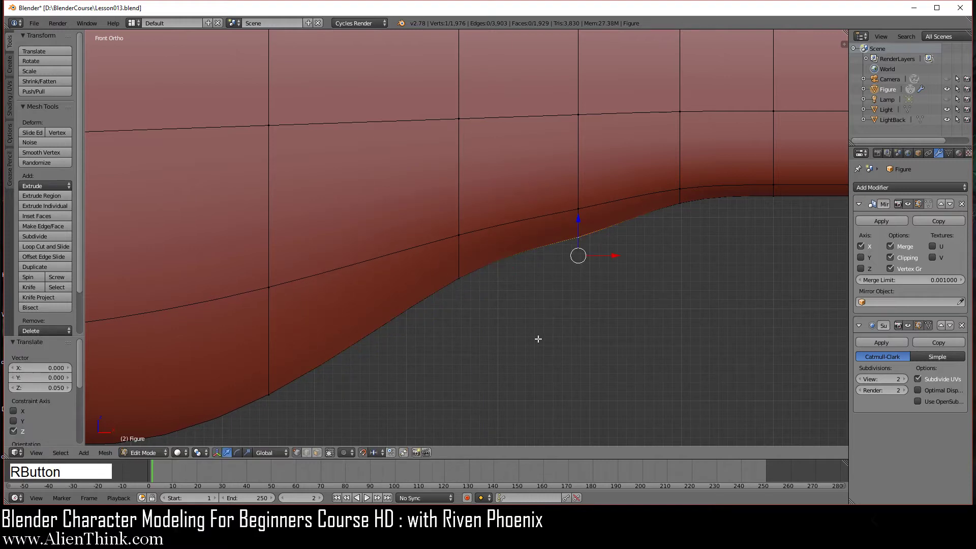
middle_click_drag(523, 331, 545, 188)
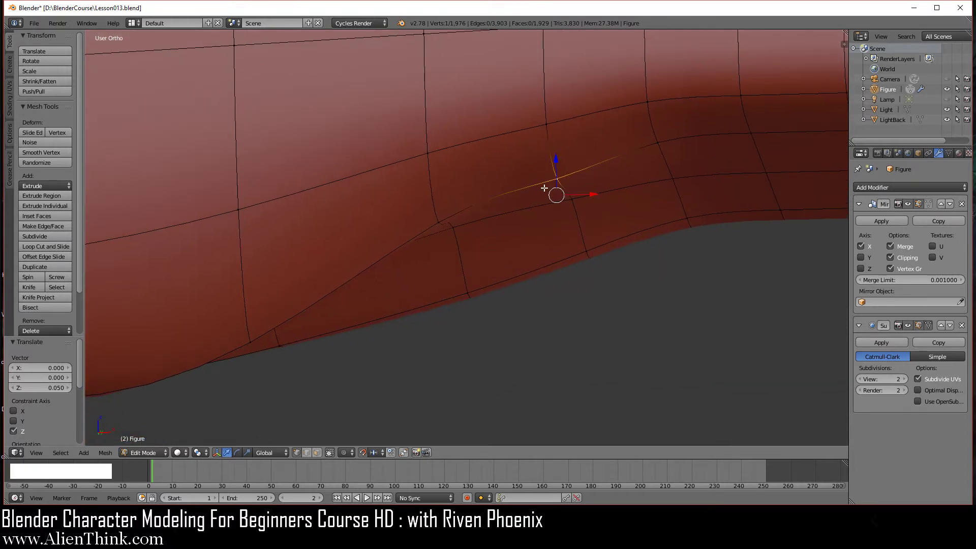
key("KP_1")
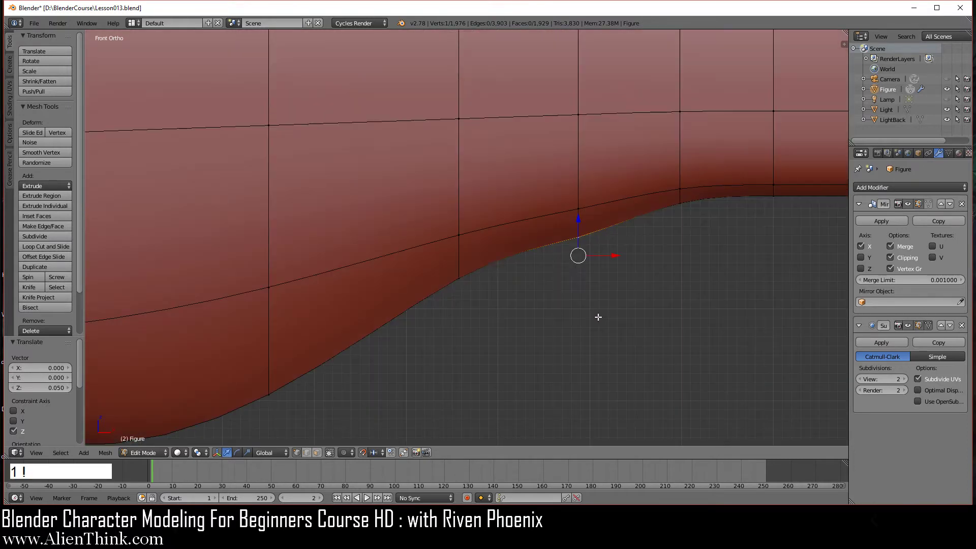
left_click_drag(578, 218, 578, 262)
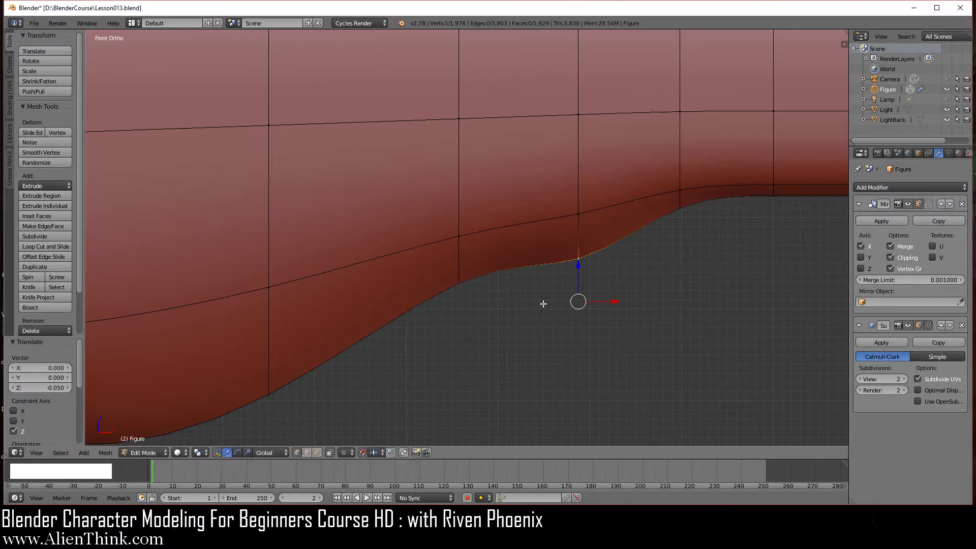
Select the other two palm vertices behind it on the same slope loop and lower them 0.03 along Z.
scroll(542, 303, "down", 2)
middle_click_drag(505, 339, 490, 323)
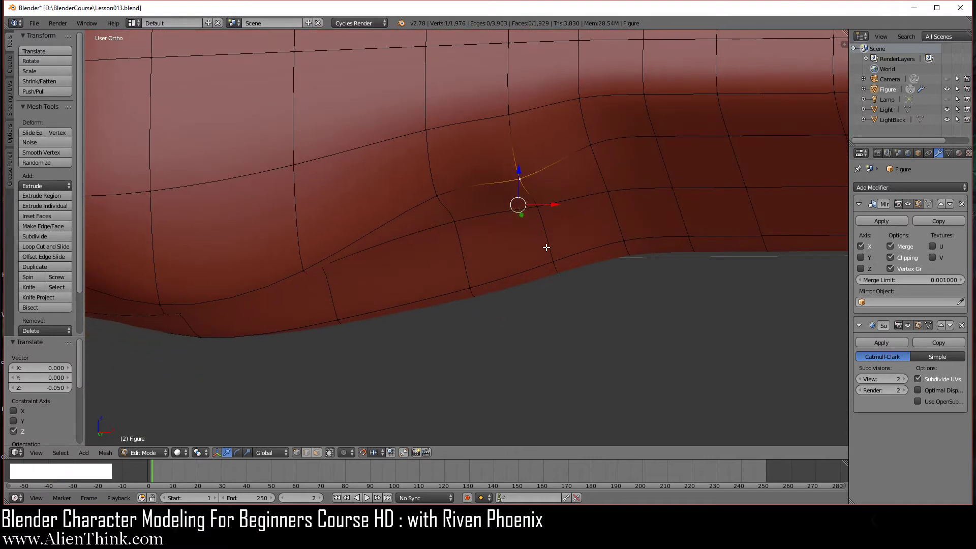
right_click(542, 216)
right_click(553, 262, "shift")
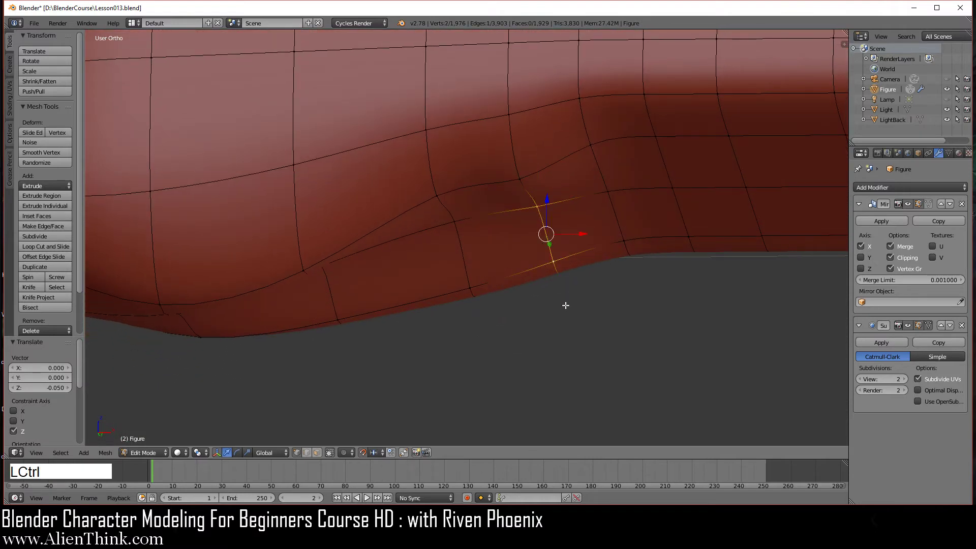
key("ctrl+KP_1")
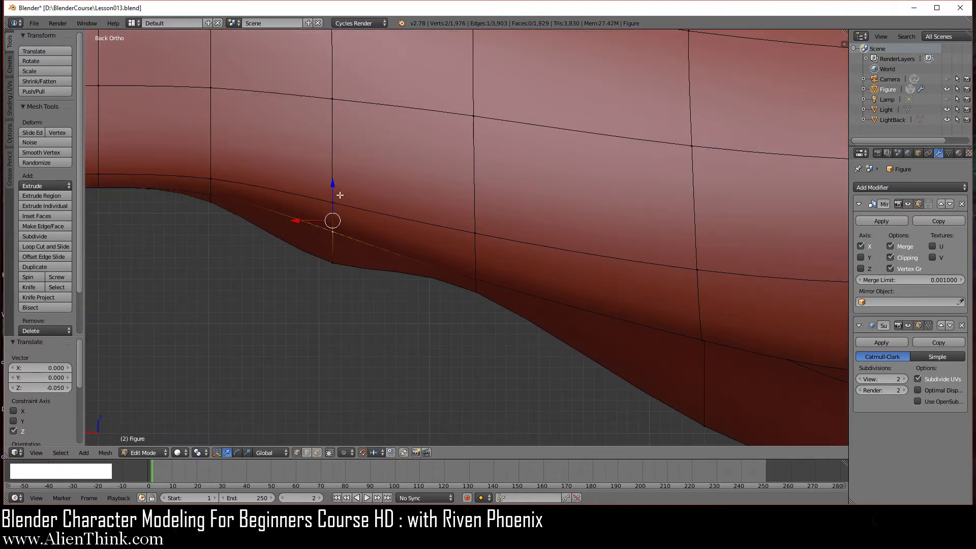
left_click_drag(332, 182, 343, 231)
Examine the palm and finger block from several angles in Object Mode, then clear the vertex selection in Edit Mode.
scroll(412, 283, "down", 4)
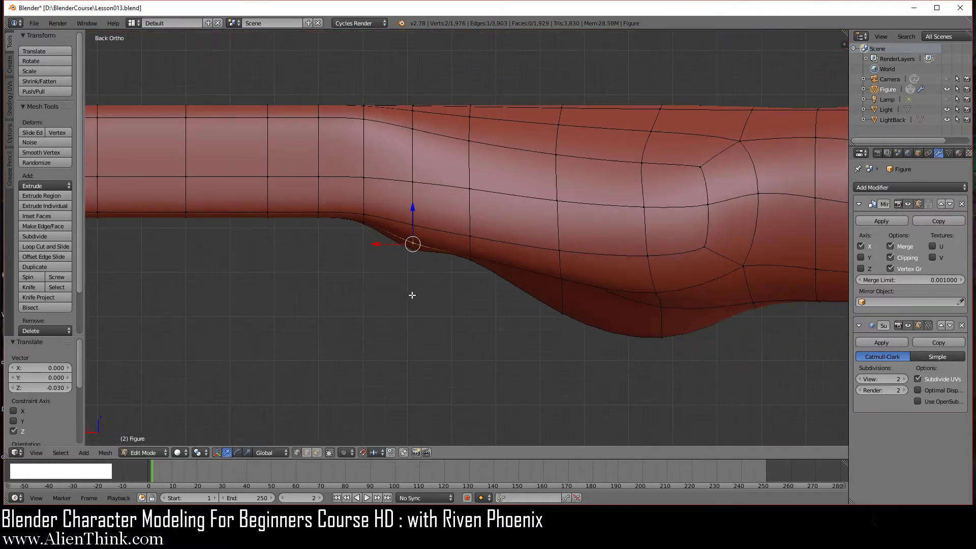
key("Tab")
middle_click_drag(391, 368, 485, 281)
scroll(484, 282, "down", 3)
middle_click_drag(370, 371, 429, 292)
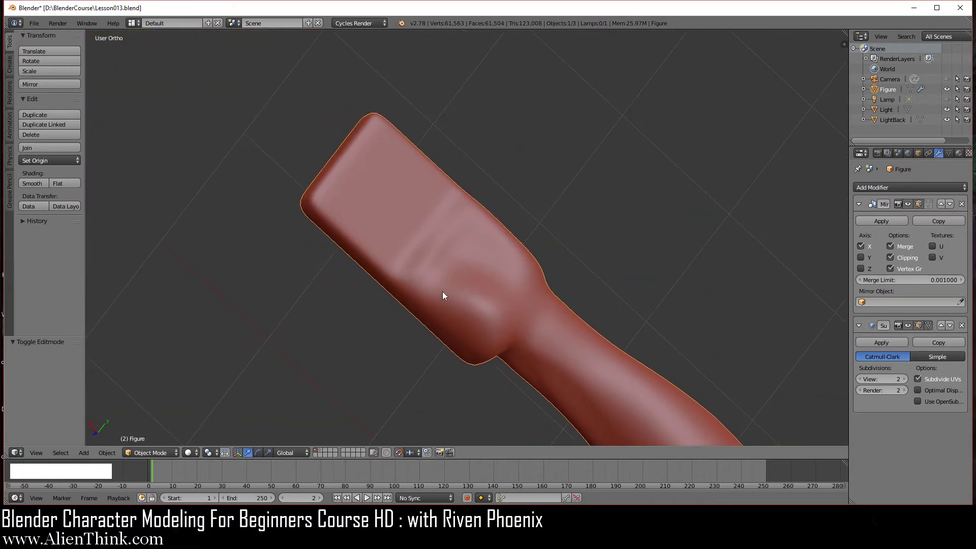
middle_click_drag(476, 266, 491, 318)
key("Tab")
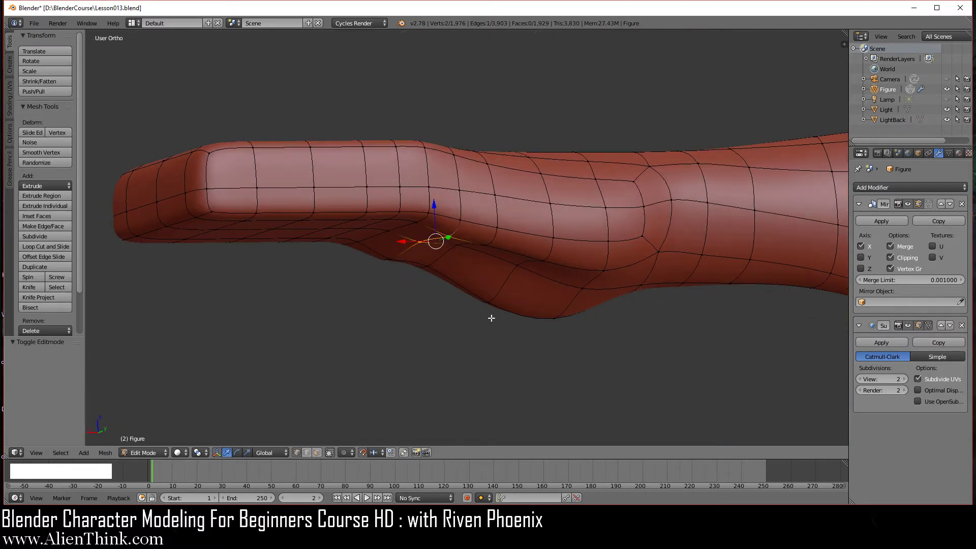
key("a")
Select nine vertices around the palm's front upper edge beside the wrist crease and smooth them repeatedly.
middle_click_drag(316, 285, 548, 281)
right_click(405, 228)
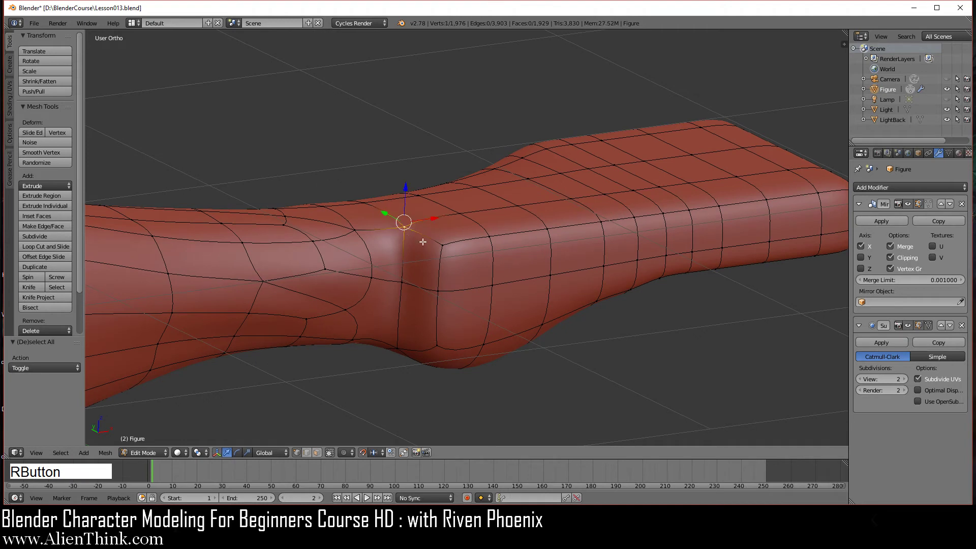
right_click(442, 245, "shift")
right_click(488, 235, "shift")
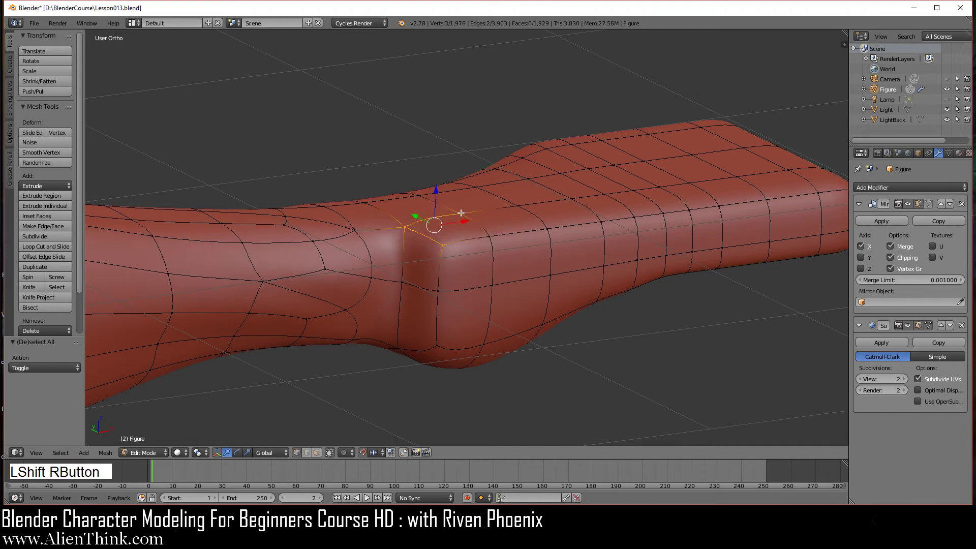
right_click(450, 214, "shift")
right_click(549, 228, "shift")
right_click(517, 228, "shift")
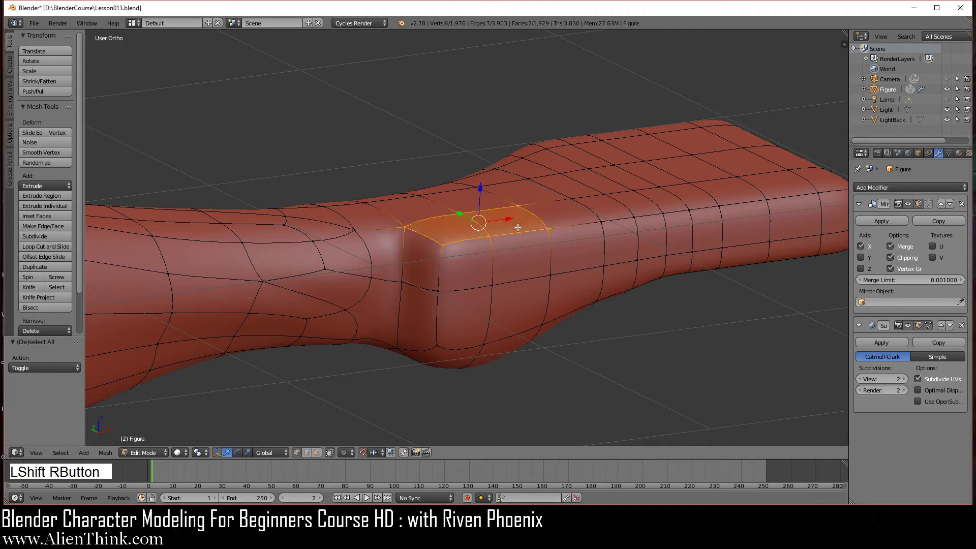
right_click(496, 284, "shift")
right_click(439, 293, "shift")
right_click(437, 345, "shift")
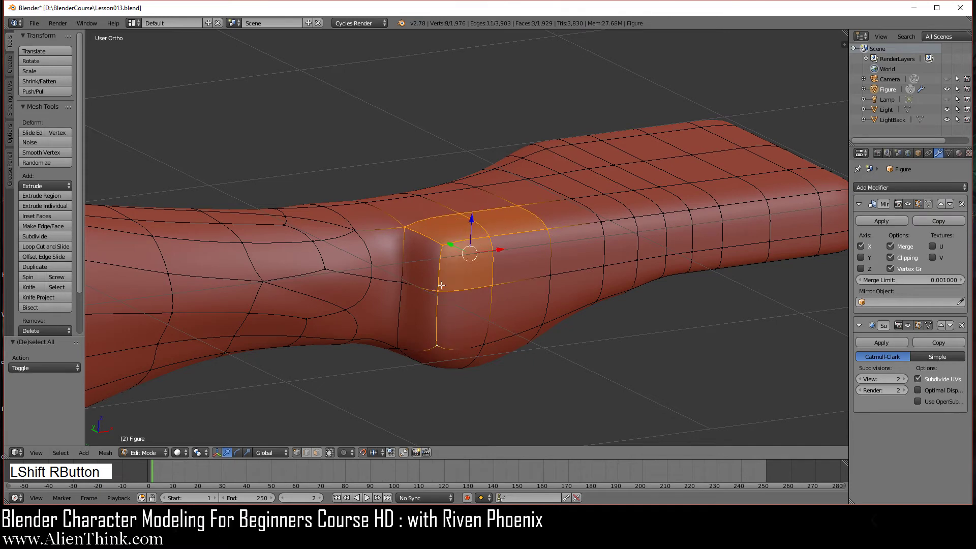
middle_click_drag(527, 331, 576, 341)
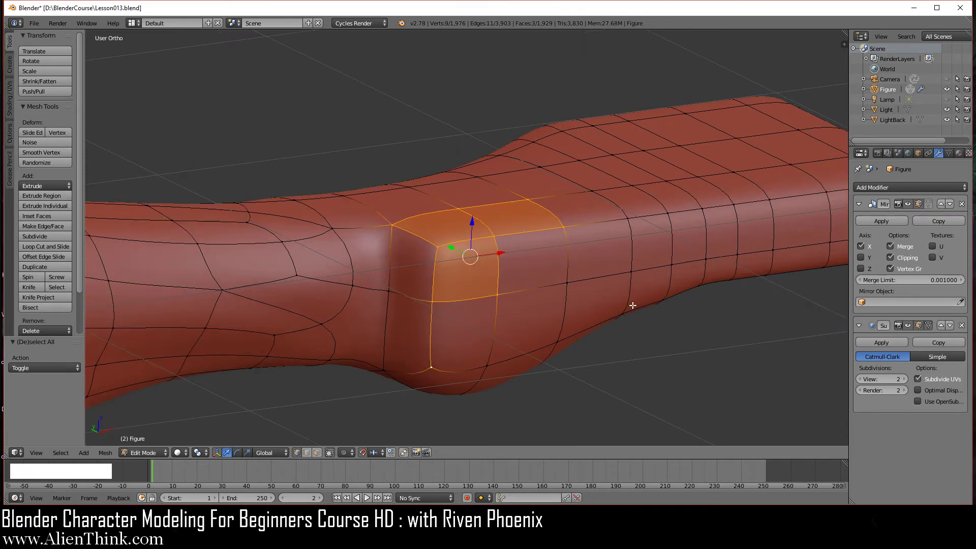
key("w")
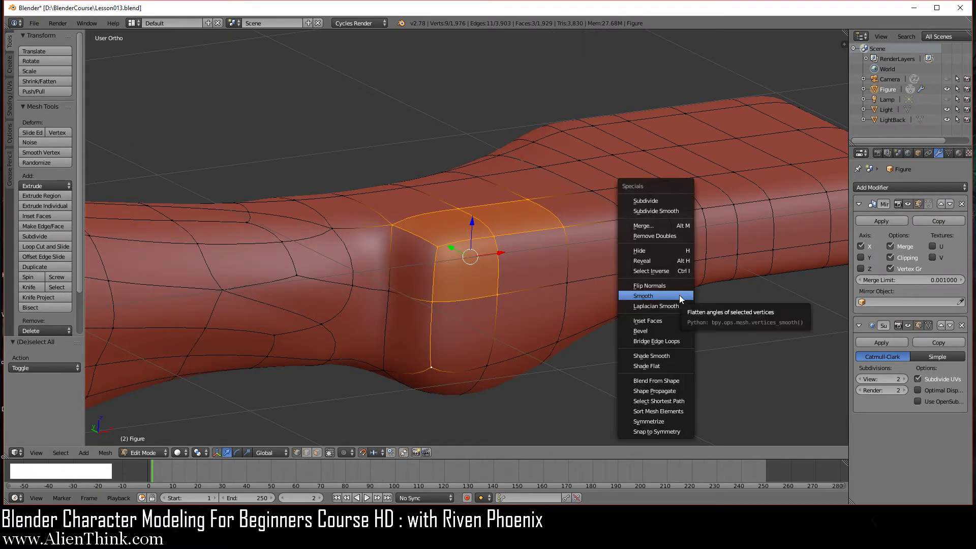
left_click(679, 295)
key("w")
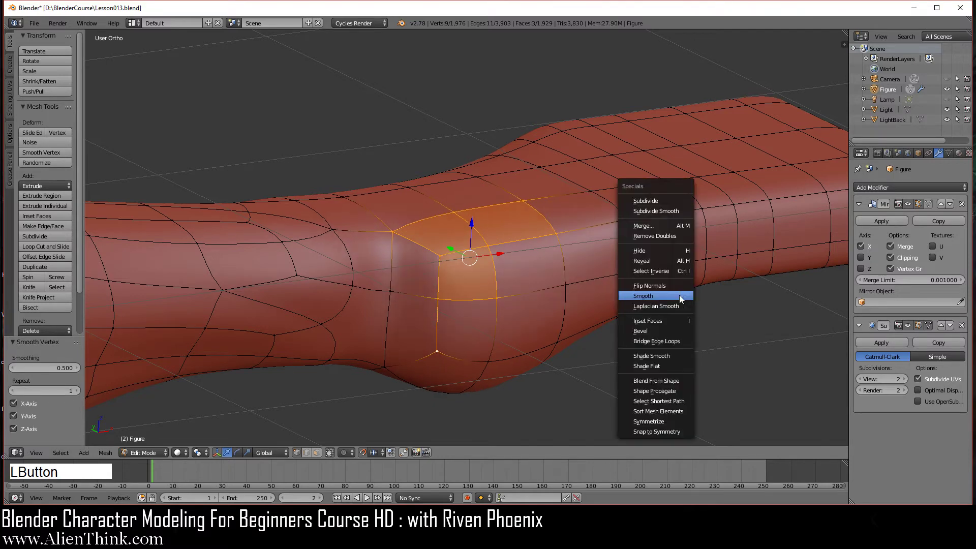
left_click(679, 295)
key("w")
left_click(679, 295)
key("w")
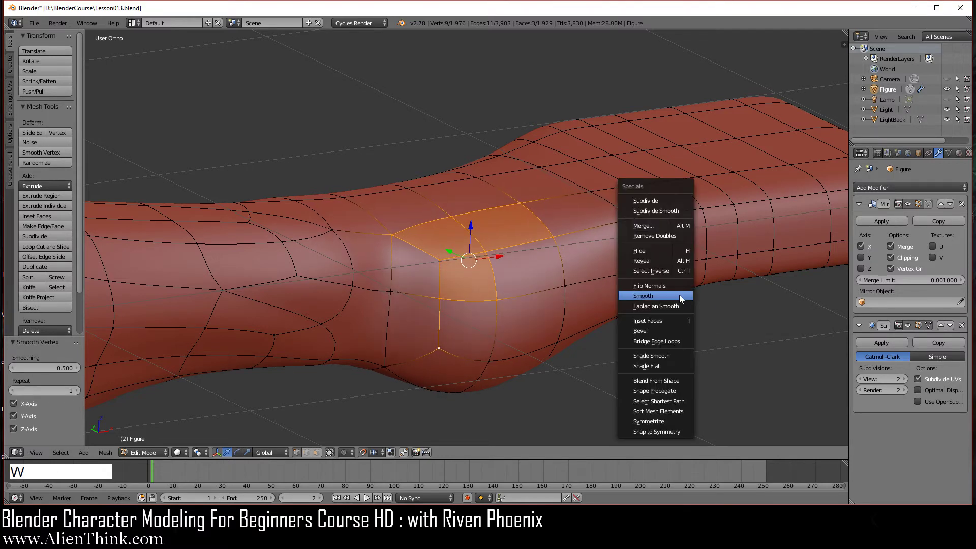
left_click(679, 295)
left_click(679, 294)
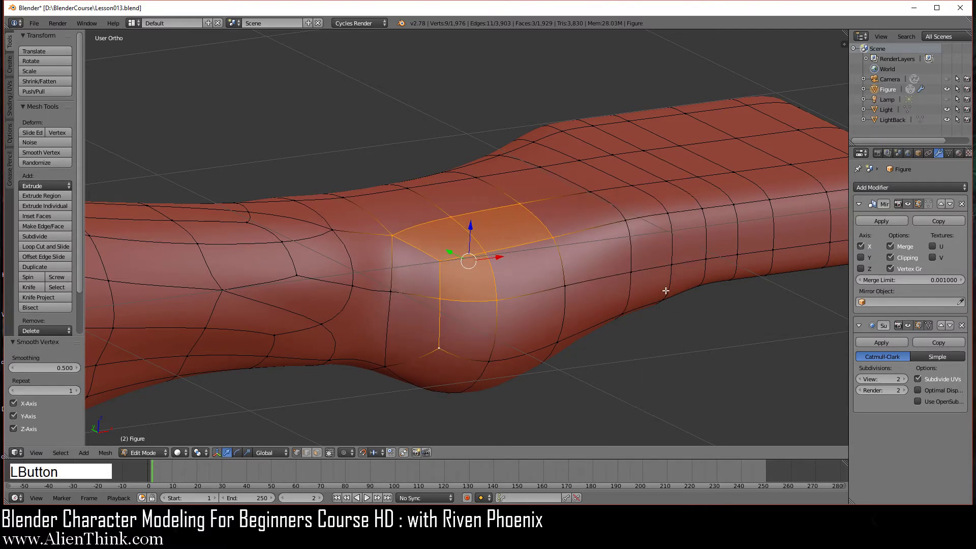
Drop the two lower front palm vertices from the selection, add six vertices on the forearm side of the wrist, and smooth everything three times.
right_click(500, 300, "shift")
right_click(440, 347, "shift")
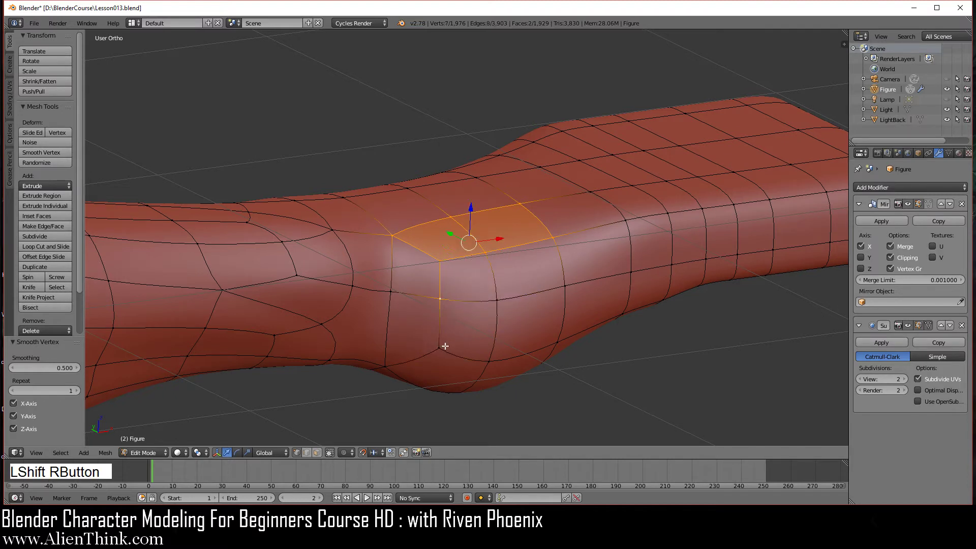
right_click(329, 231, "shift")
right_click(282, 243, "shift")
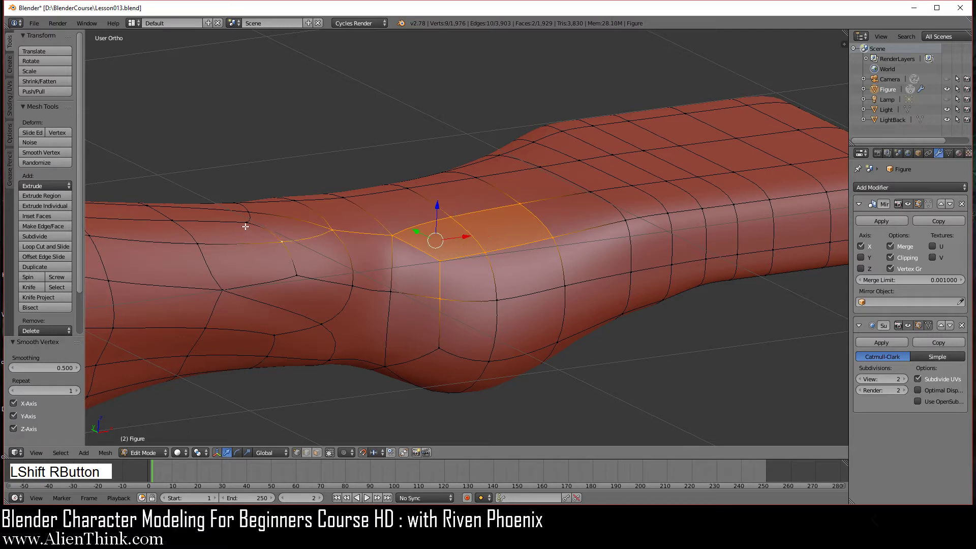
right_click(246, 225, "shift")
right_click(300, 278, "shift")
right_click(324, 324, "shift")
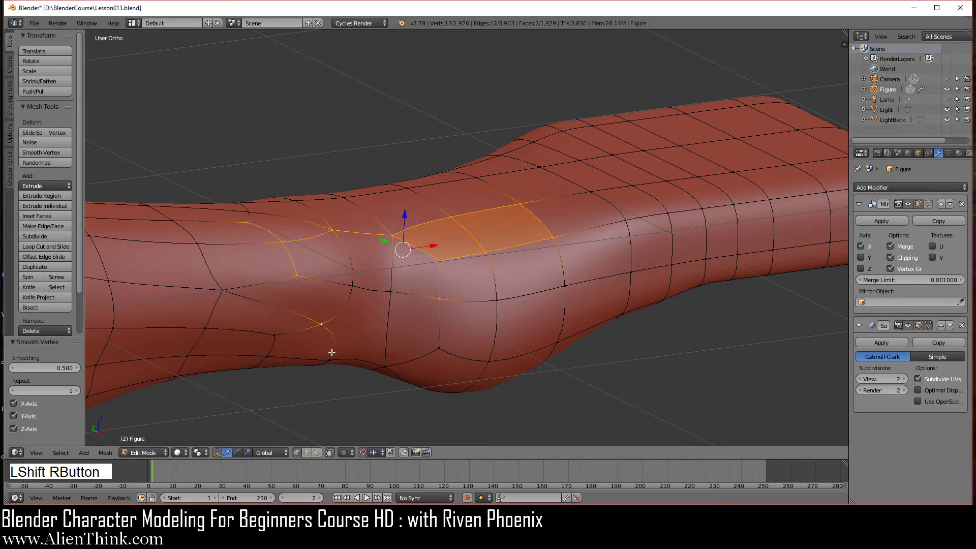
right_click(330, 359, "shift")
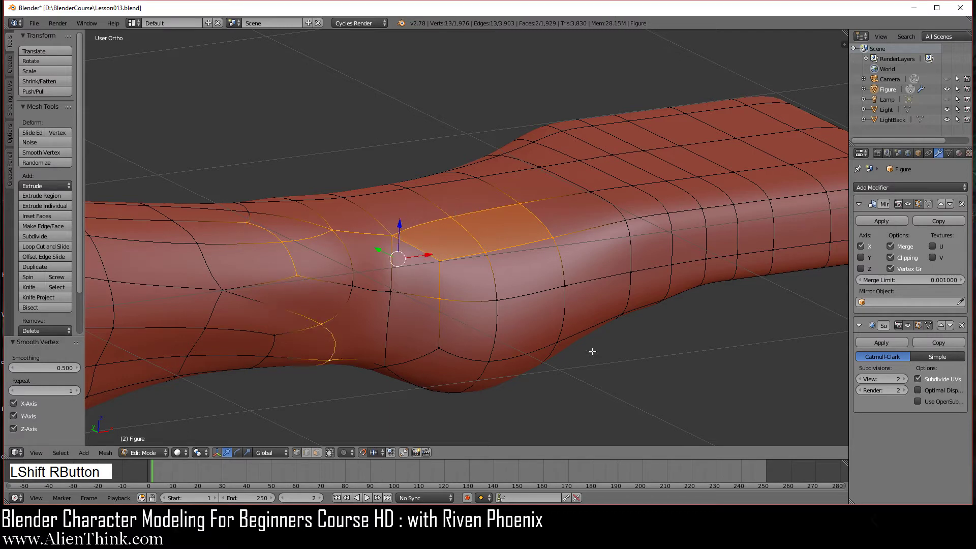
key("w")
left_click(706, 299)
key("w")
left_click(705, 299)
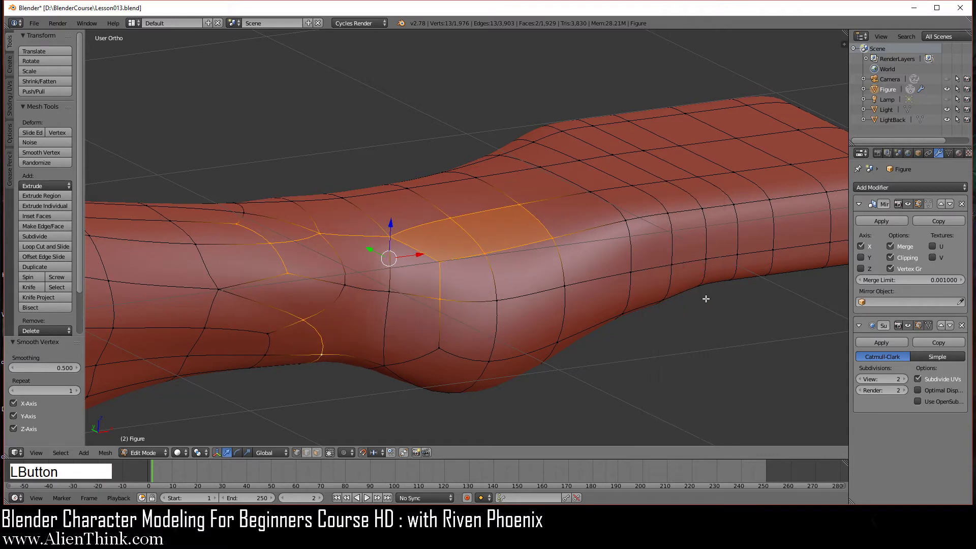
key("w")
left_click(706, 300)
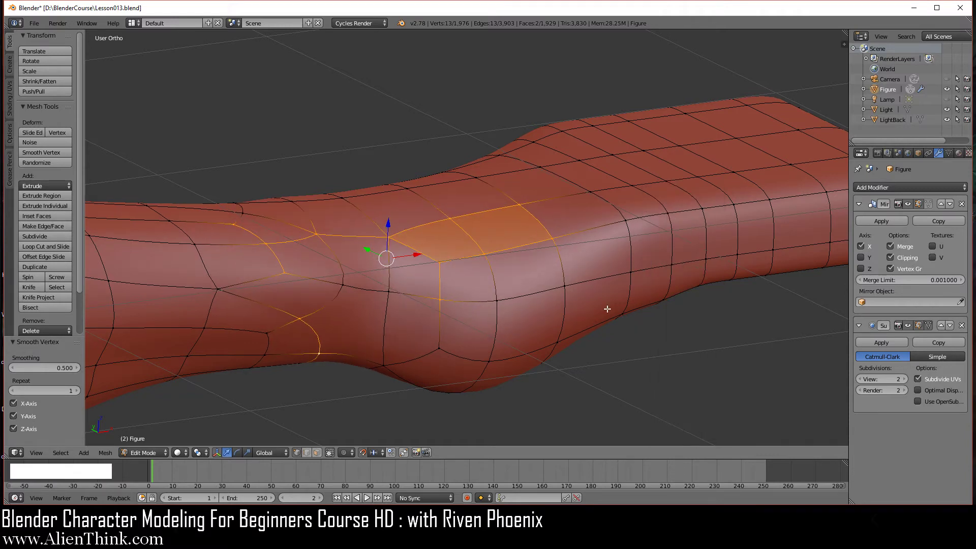
From the front view, select the six front-side vertices on the two loops just wristward of the finger block and smooth them twice.
key("KP_1")
middle_click_drag(591, 294, 574, 337, "shift")
right_click(508, 223)
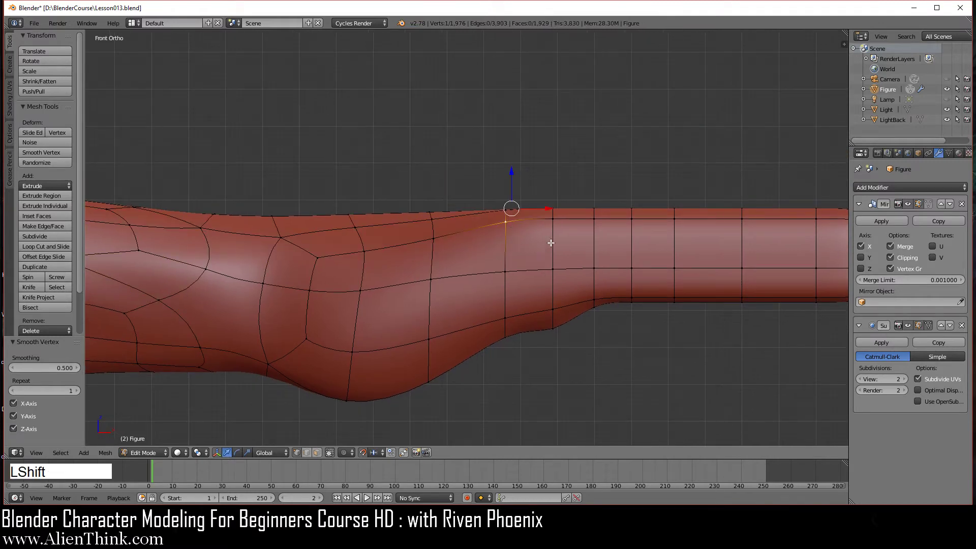
right_click(552, 231, "shift")
right_click(553, 270, "shift")
right_click(506, 270, "shift")
right_click(505, 319, "shift")
right_click(553, 309, "shift")
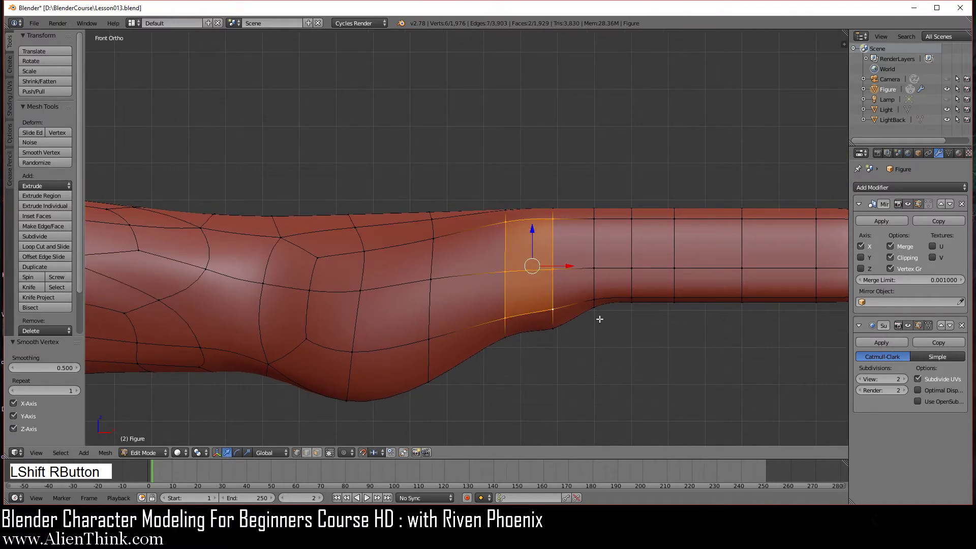
key("w")
left_click(676, 305)
key("w")
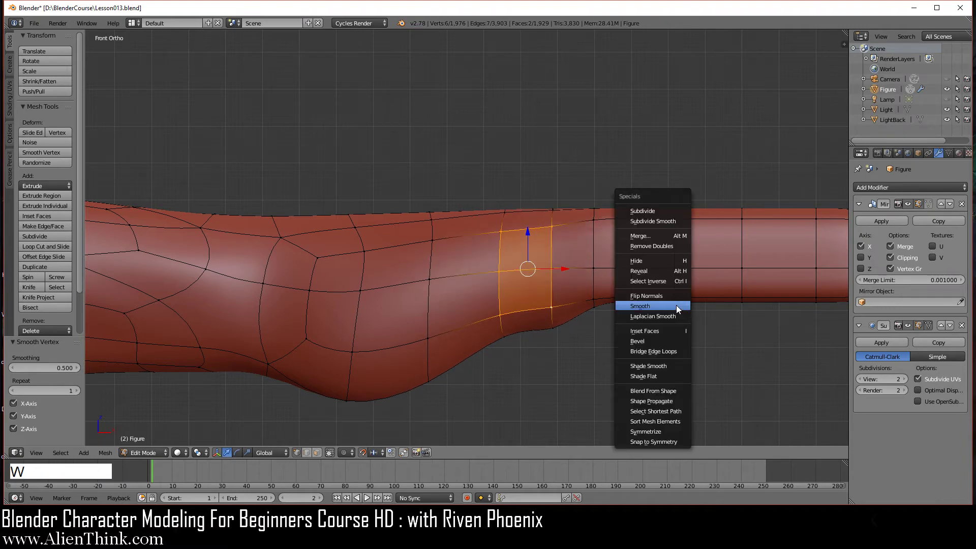
left_click(676, 305)
Deselect the two lowest of those six vertices and smooth the remaining four once more.
right_click(552, 310, "shift")
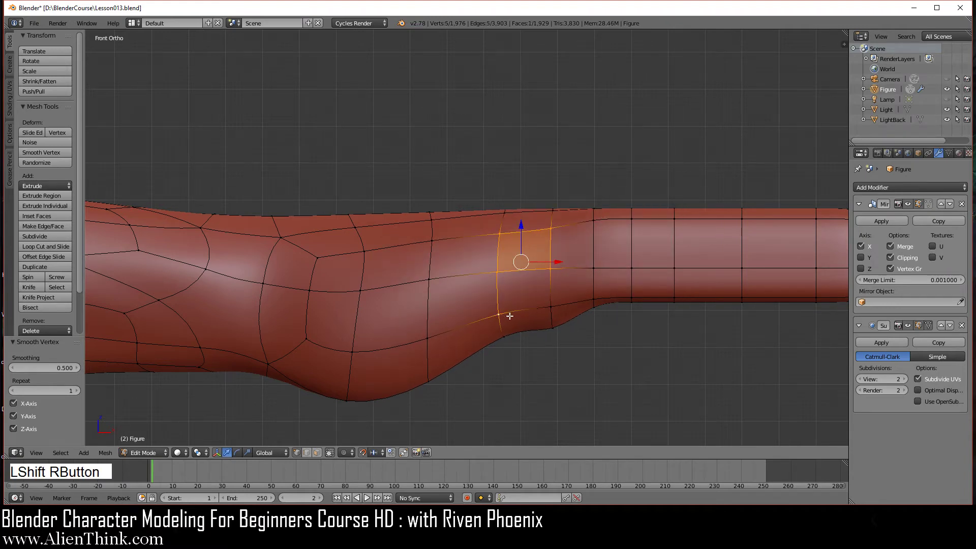
right_click(505, 318, "shift")
key("w")
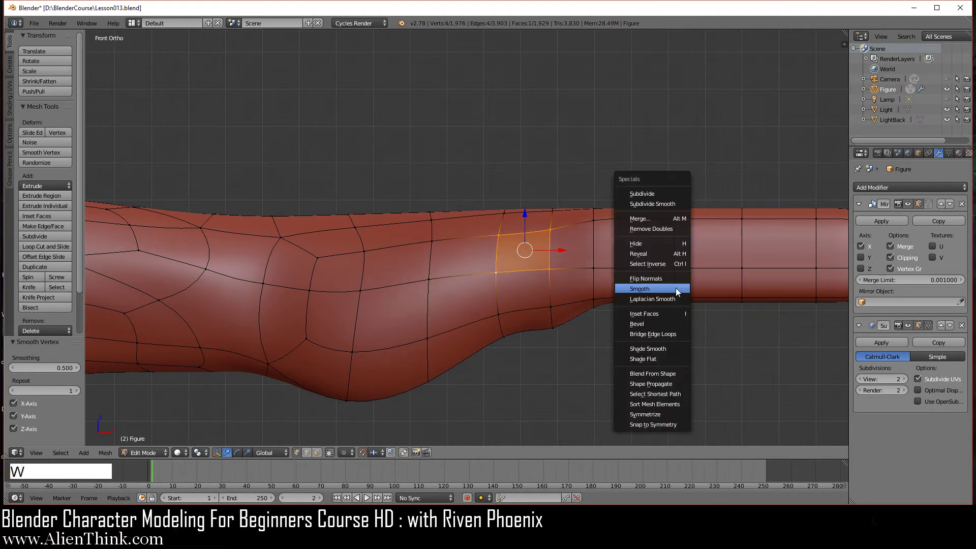
left_click(676, 288)
Smooth the two upper front-side vertices on the next loop toward the wrist, then clear the selection.
right_click(432, 246)
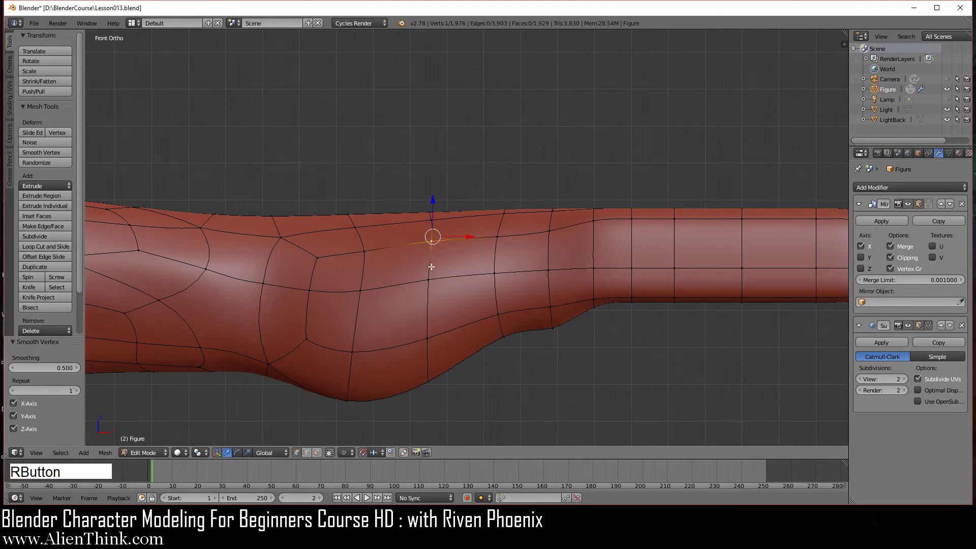
right_click(430, 278, "shift")
key("w")
left_click(706, 289)
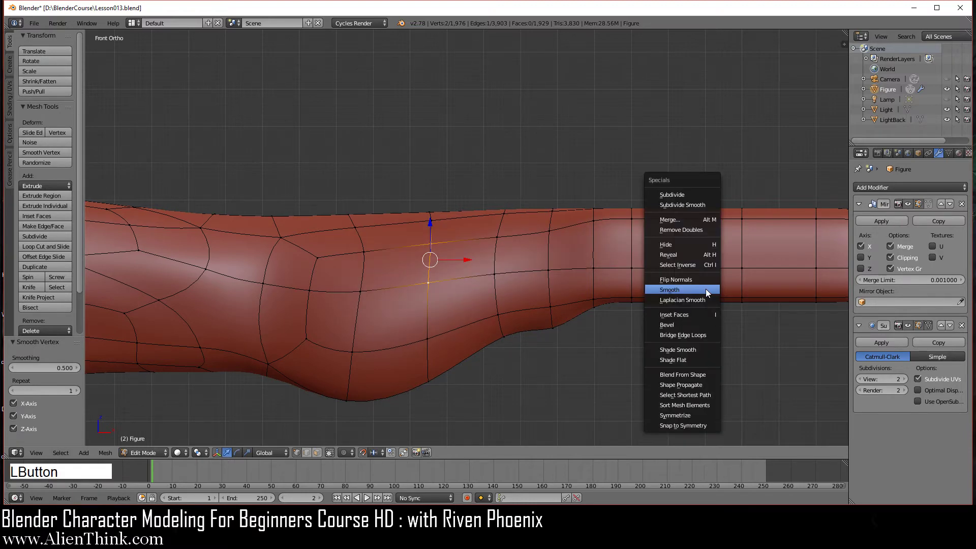
key("a")
Examine the smoothed hand block from above and from the side in Object Mode, then return to Edit Mode.
scroll(617, 354, "down", 2)
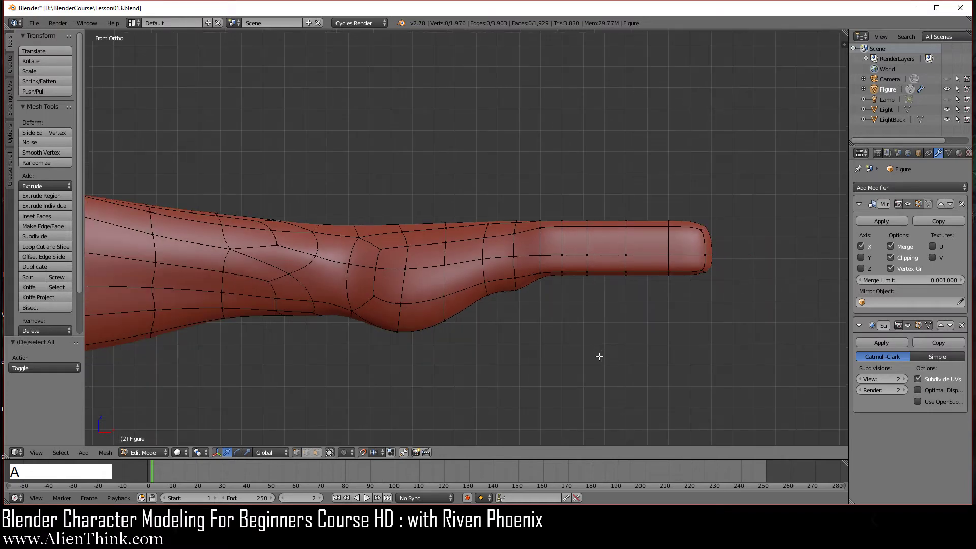
key("Tab")
middle_click_drag(422, 240, 482, 397)
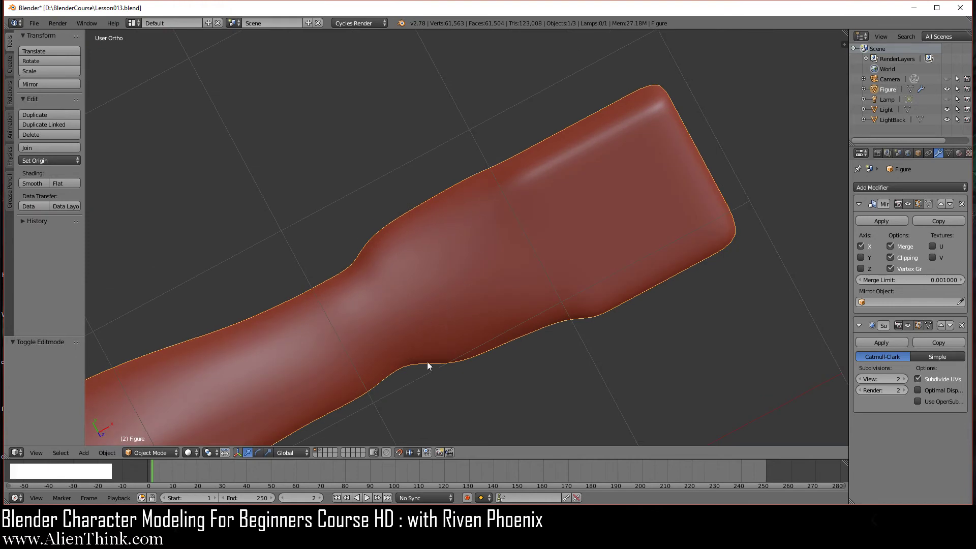
middle_click_drag(427, 361, 388, 239)
key("Tab")
middle_click_drag(458, 335, 419, 367)
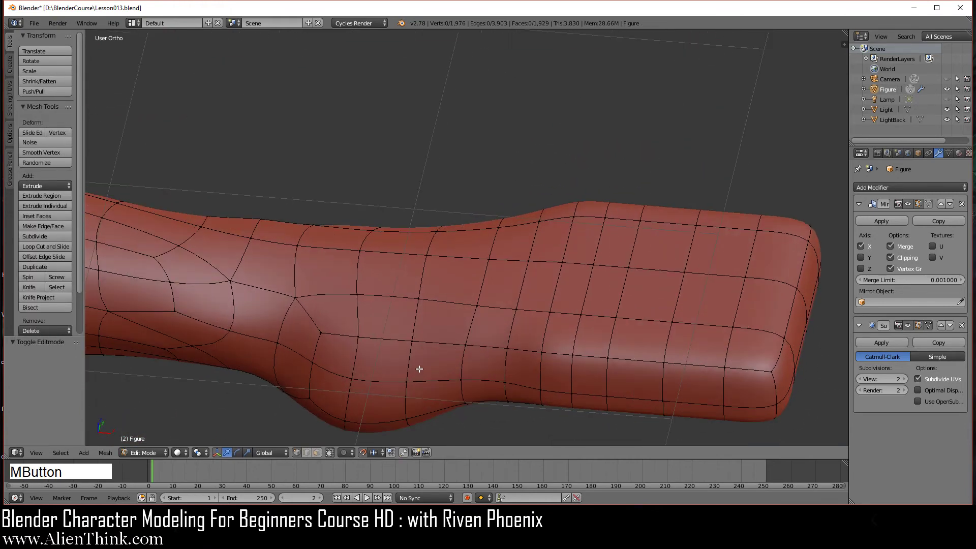
Select two neighbouring back-of-hand vertices on the just-smoothed mid-palm loop, raise them 0.02 along Z, and clear the selection.
right_click(427, 253)
right_click(430, 308, "shift")
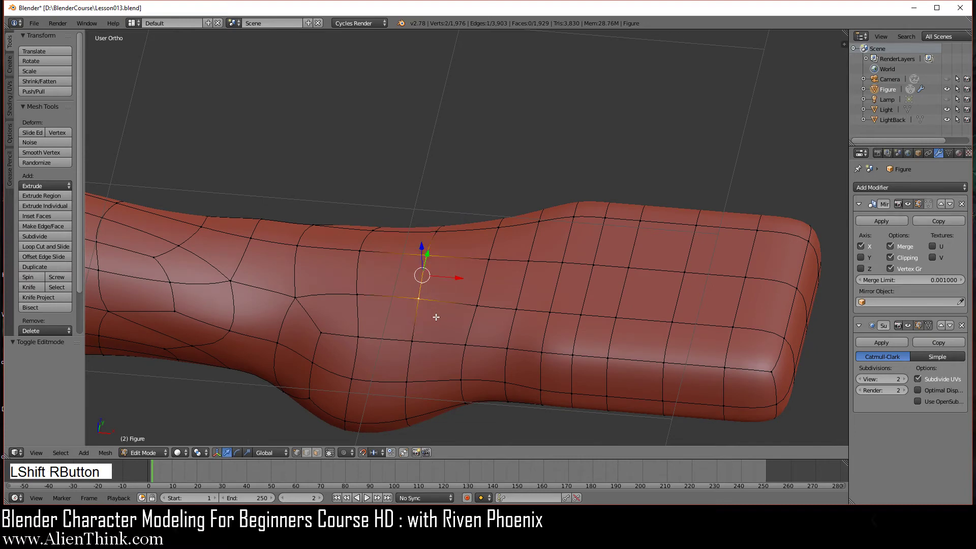
key("KP_1")
scroll(444, 277, "up", 3)
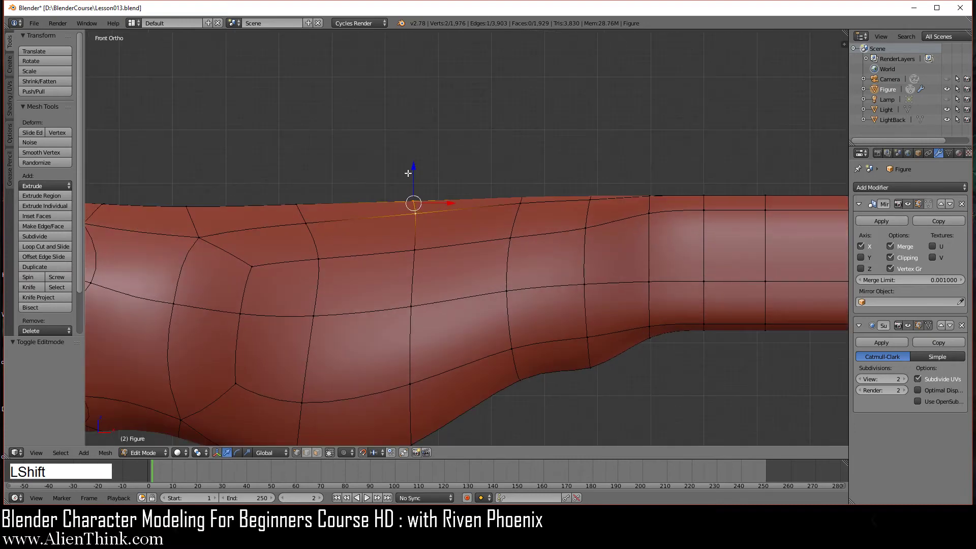
left_click(413, 168)
left_click_drag(413, 168, 414, 156)
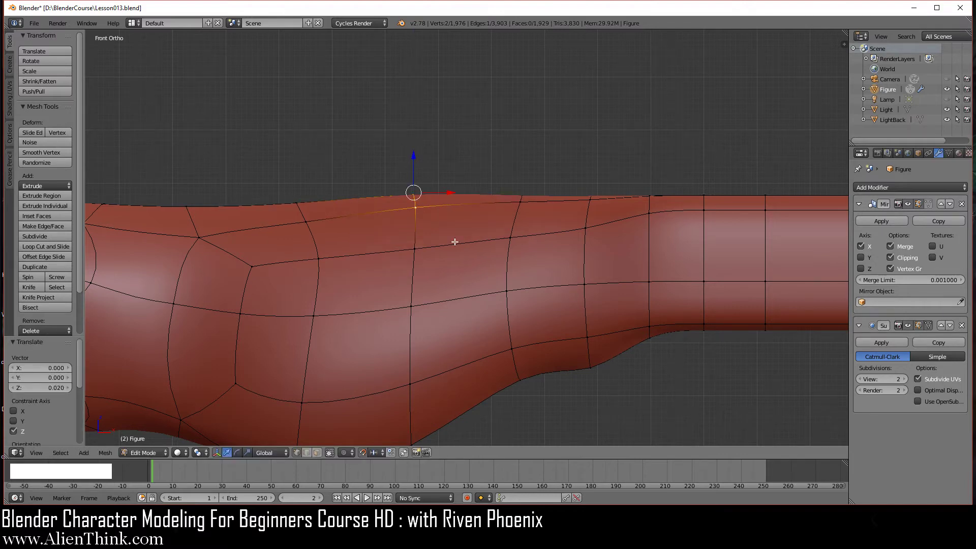
scroll(454, 242, "down", 3)
middle_click_drag(447, 246, 517, 239, "shift")
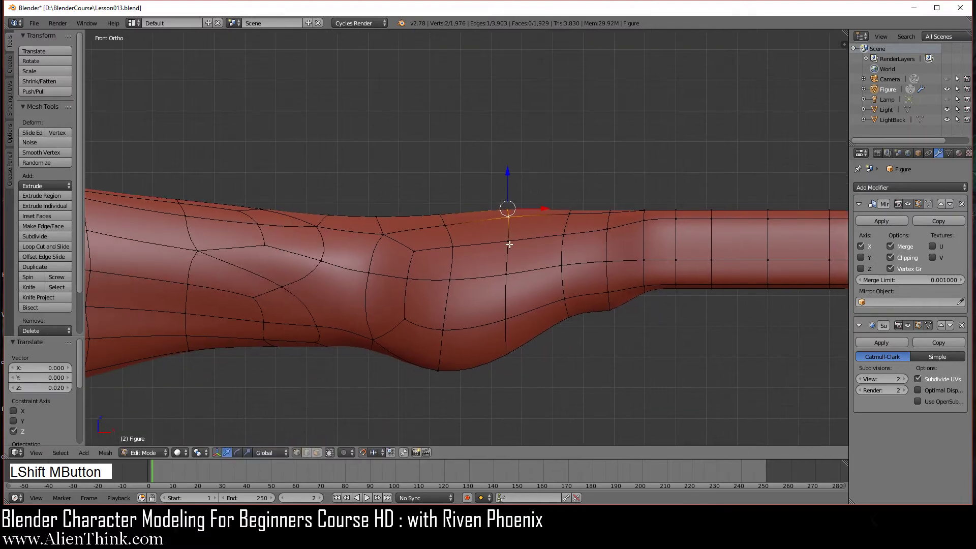
key("a")
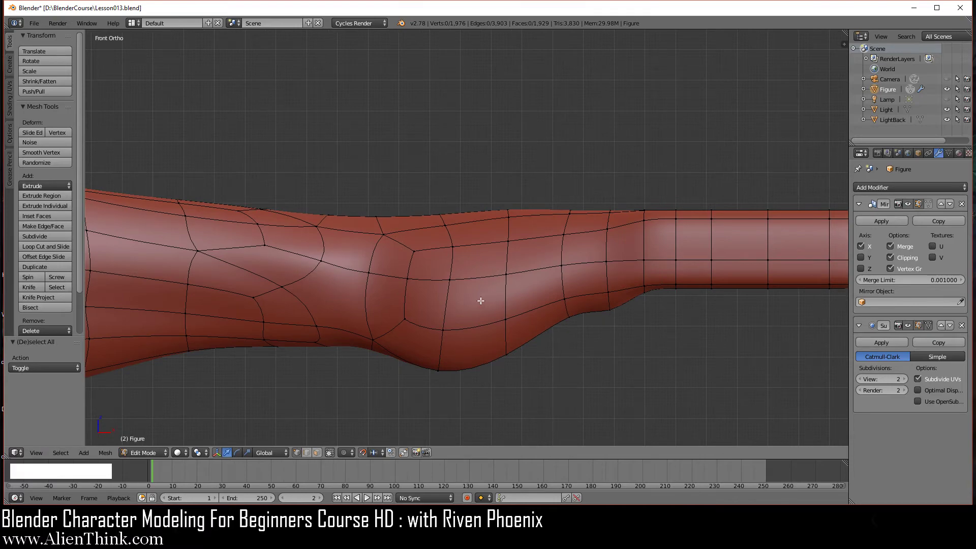
Connect the front wrist vertex on the forearm to the lower palm corner vertex with a vertex path across the wrist crease, then deselect everything.
mouse_move(474, 331)
middle_mouse_down()
mouse_move(460, 270)
mouse_move(485, 322)
middle_mouse_up()
middle_click_drag(483, 284, 498, 291)
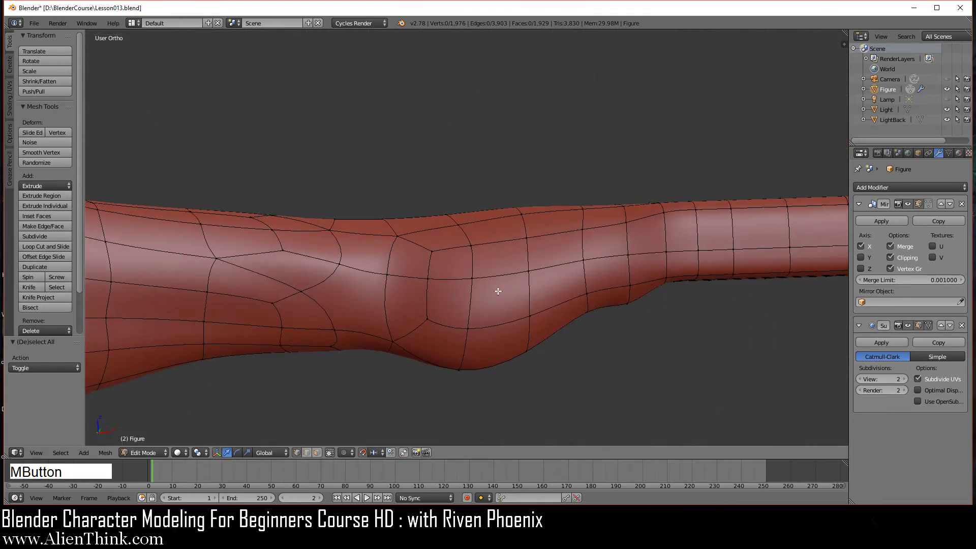
right_click(312, 291)
right_click(428, 322, "shift")
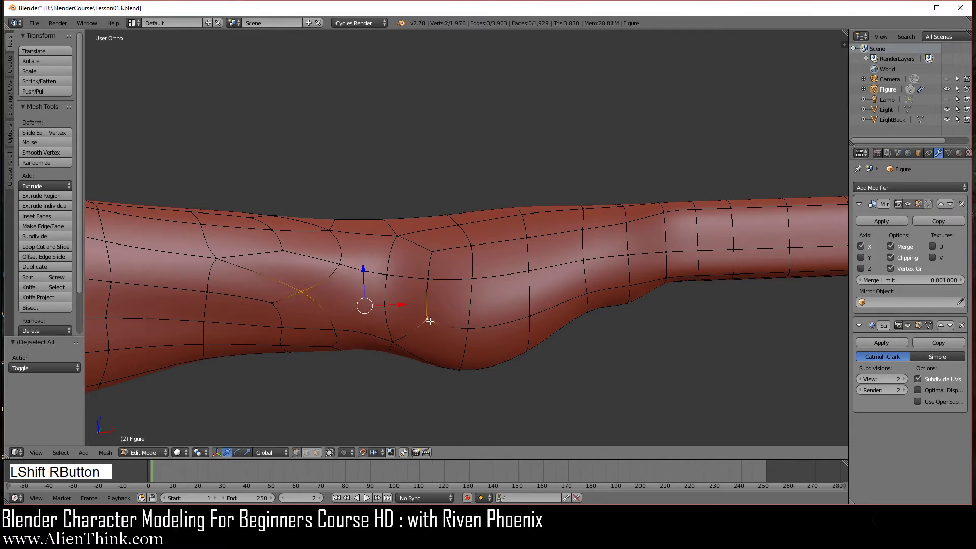
key("j")
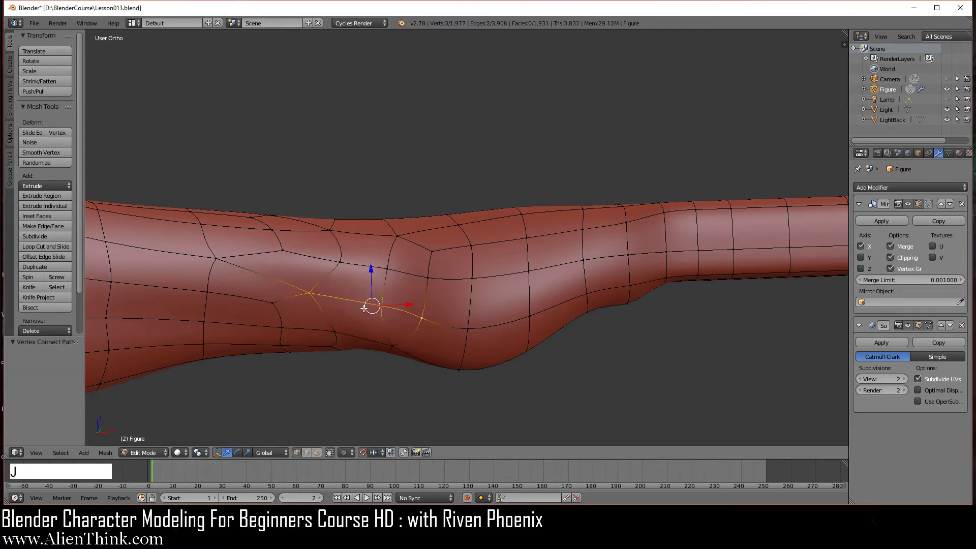
key("a")
middle_click_drag(405, 348, 398, 297)
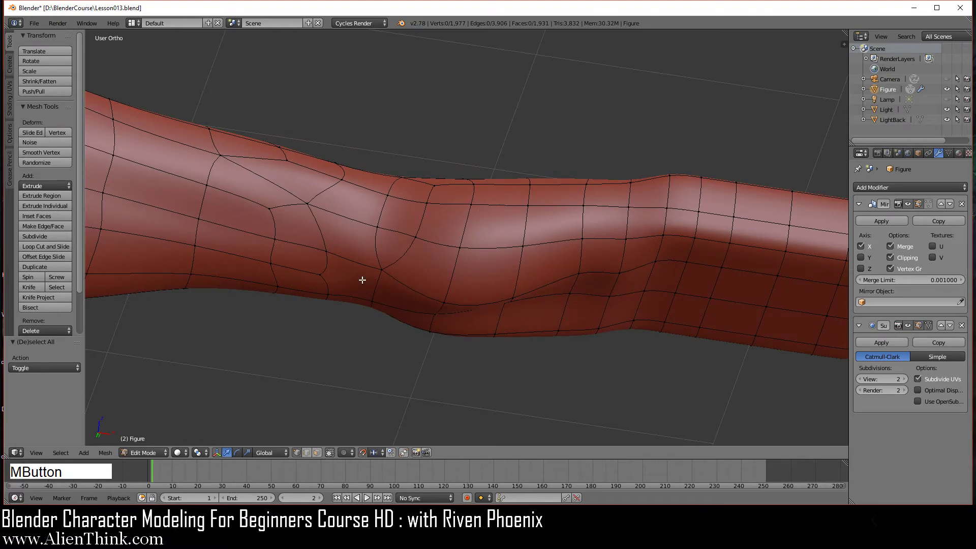
middle_click_drag(629, 237, 429, 312)
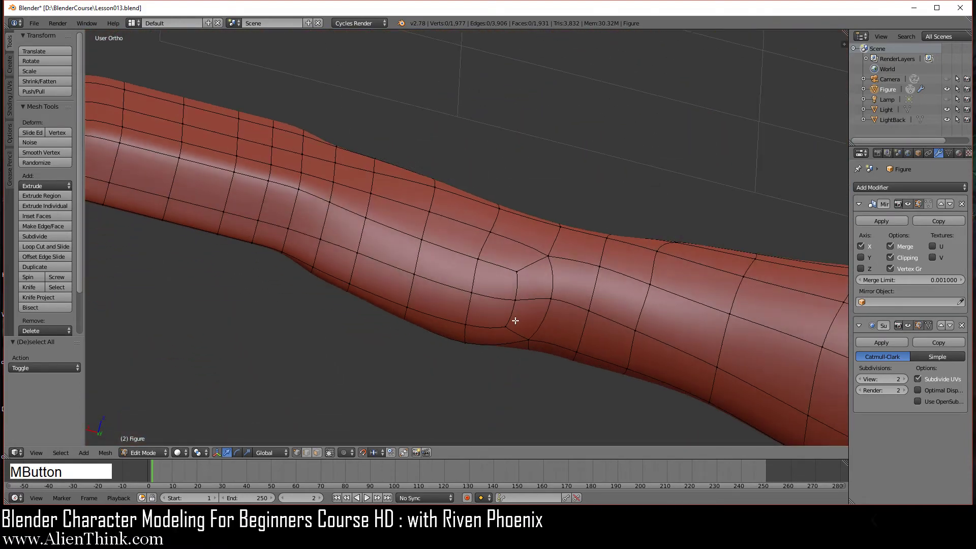
Select eleven vertices on the back-side surface of the wrist and lower forearm and move them 0.04 along Y.
key("ctrl+KP_1")
middle_click_drag(554, 308, 501, 290, "shift")
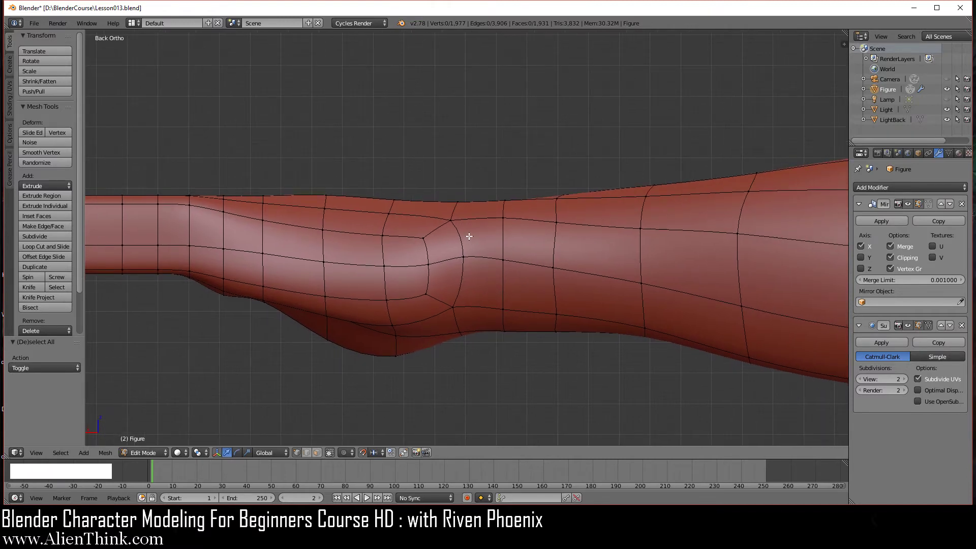
right_click(507, 223)
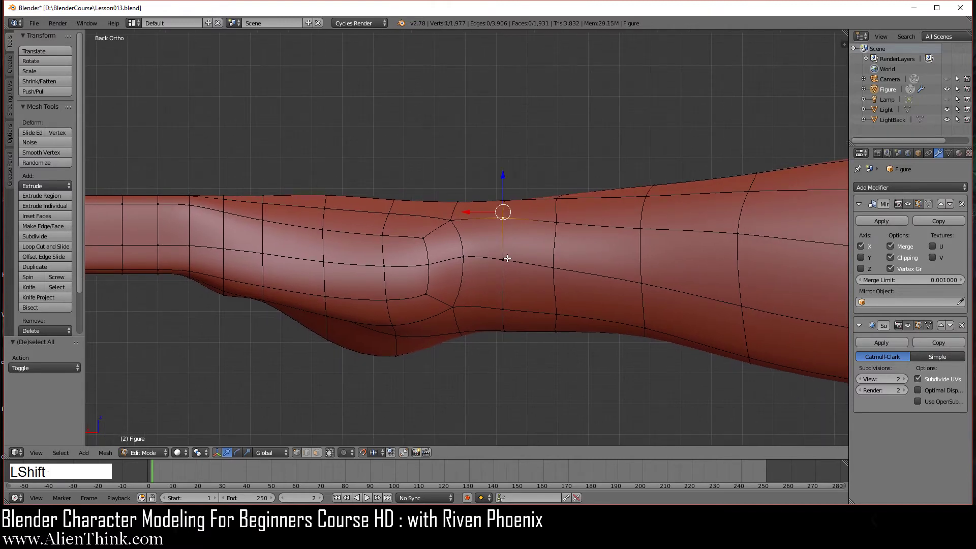
right_click(508, 258, "shift")
right_click(549, 264, "shift")
right_click(558, 224, "shift")
right_click(503, 309, "shift")
right_click(557, 314, "shift")
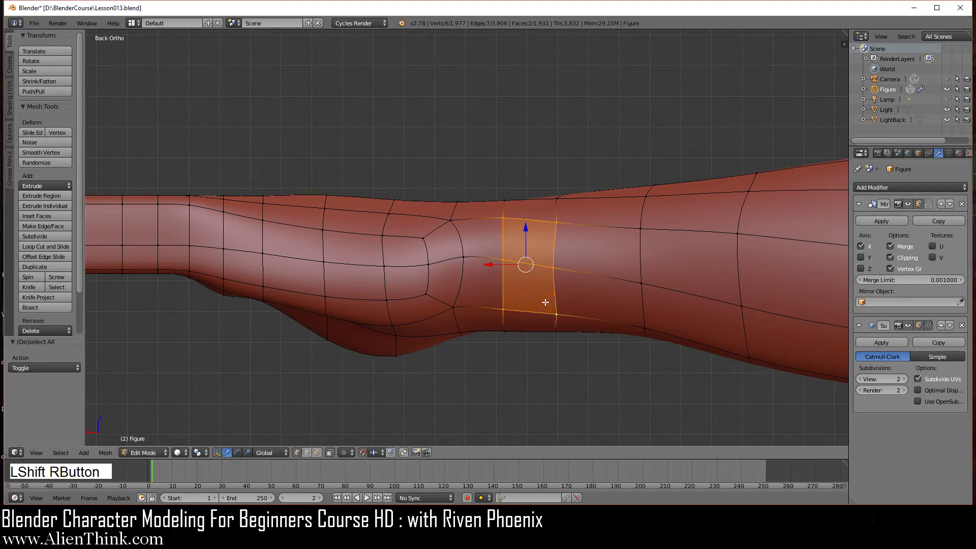
right_click(641, 284, "shift")
right_click(649, 321, "shift")
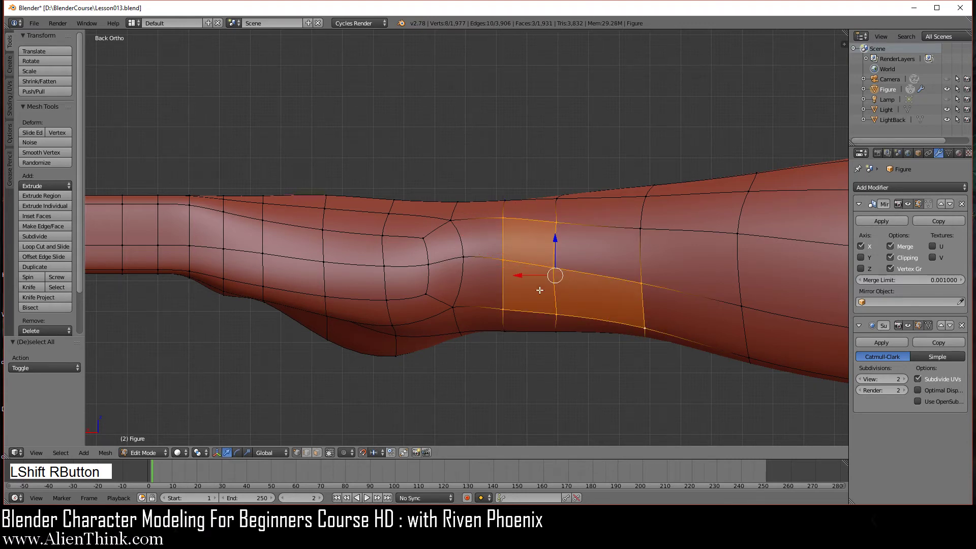
right_click(452, 220, "shift")
right_click(463, 257, "shift")
right_click(453, 307, "shift")
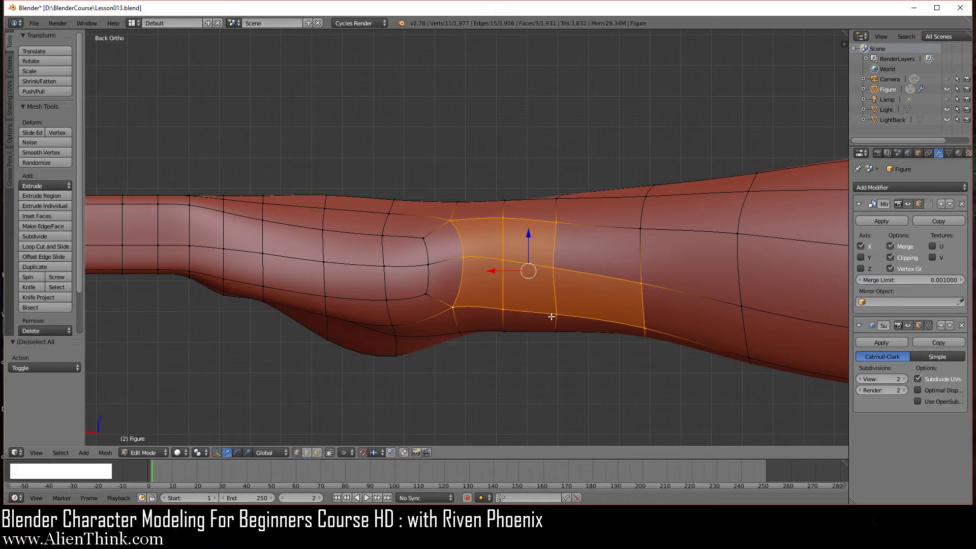
key("KP_7")
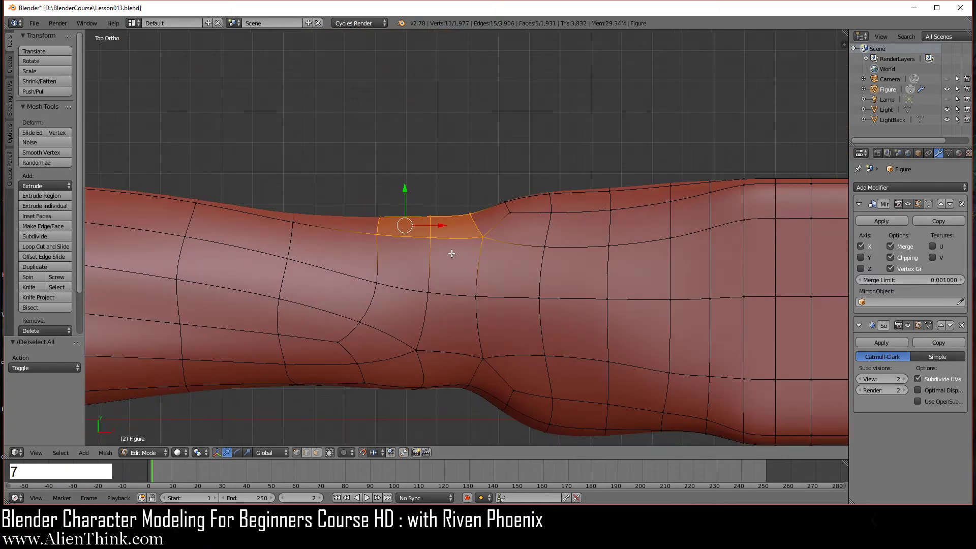
scroll(452, 253, "up", 3)
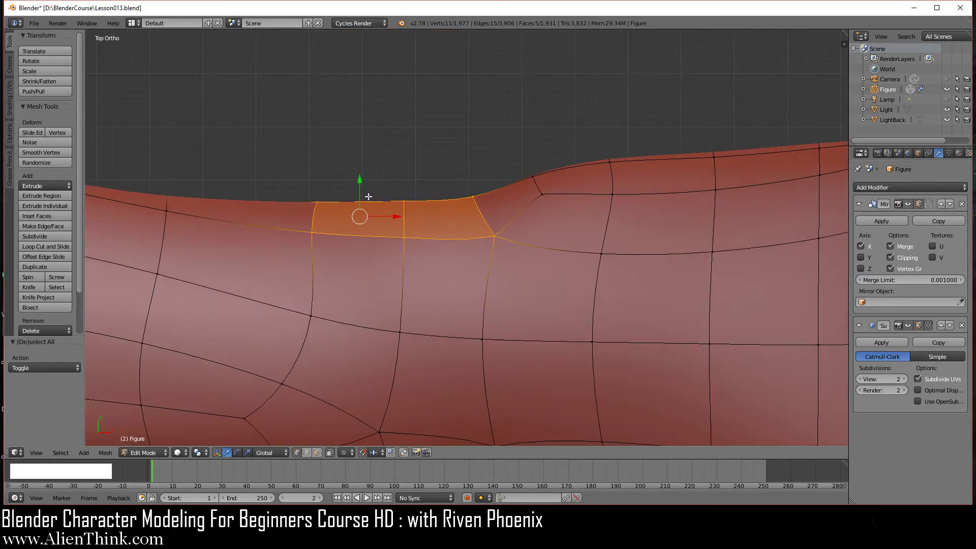
left_click_drag(360, 182, 359, 161)
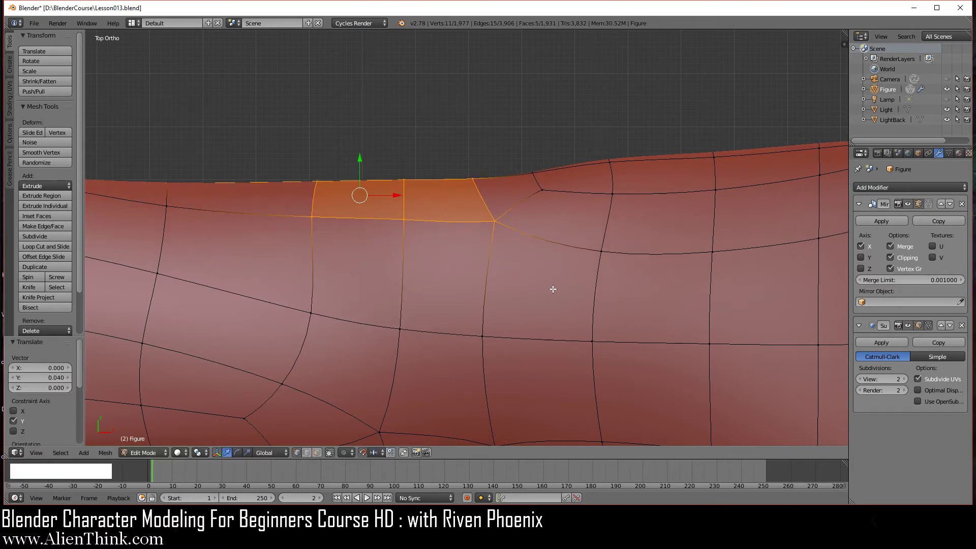
Deselect the three vertices nearest the hand, scale the remaining eight wrist vertices by about 1.1 along Z, and clear the selection.
key("ctrl+KP_1")
right_click(443, 214, "shift")
right_click(471, 281, "shift")
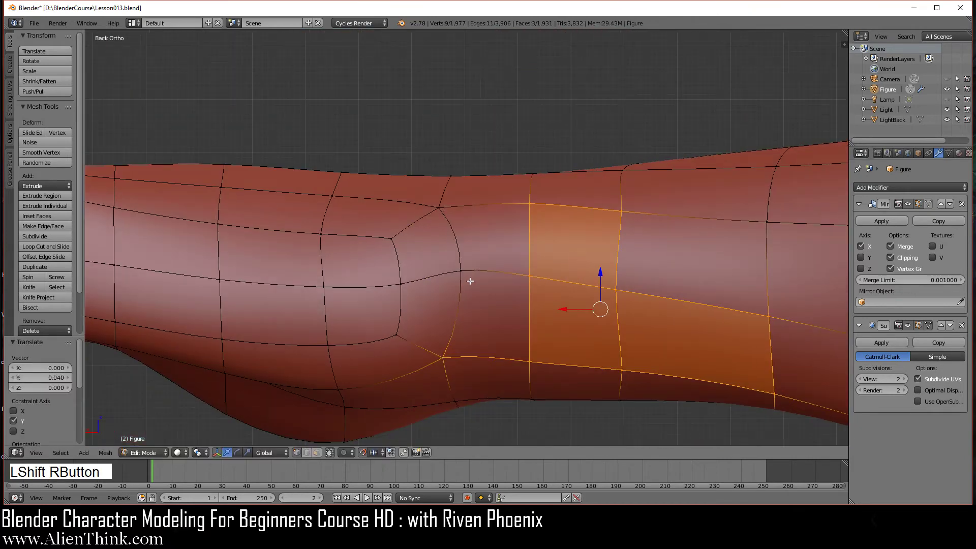
right_click(443, 358, "shift")
middle_click_drag(643, 358, 528, 328, "shift")
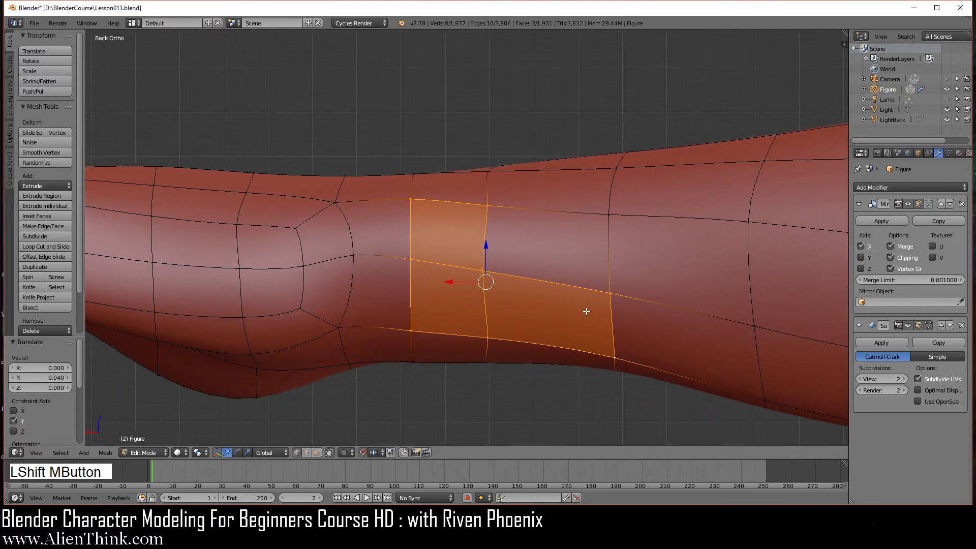
key("s")
key("z")
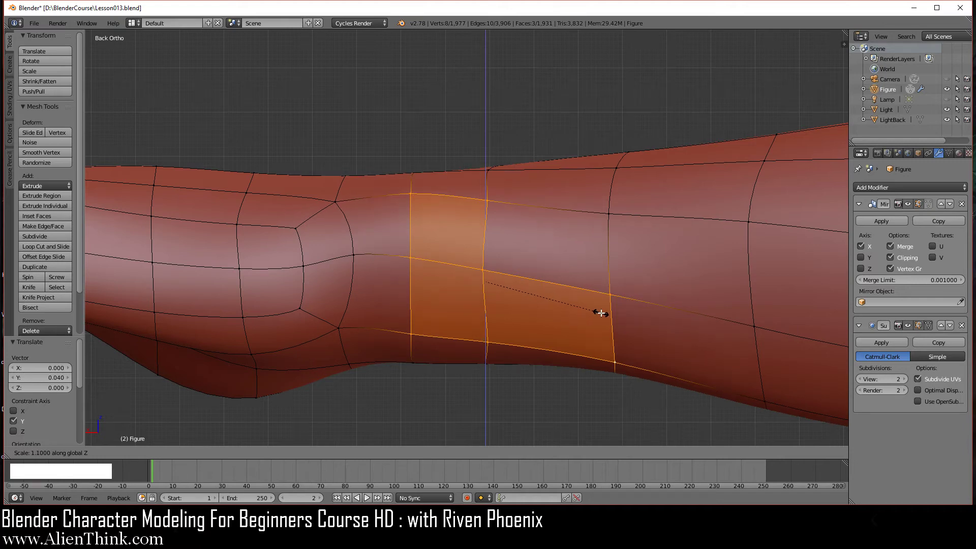
left_click(604, 314)
key("Tab")
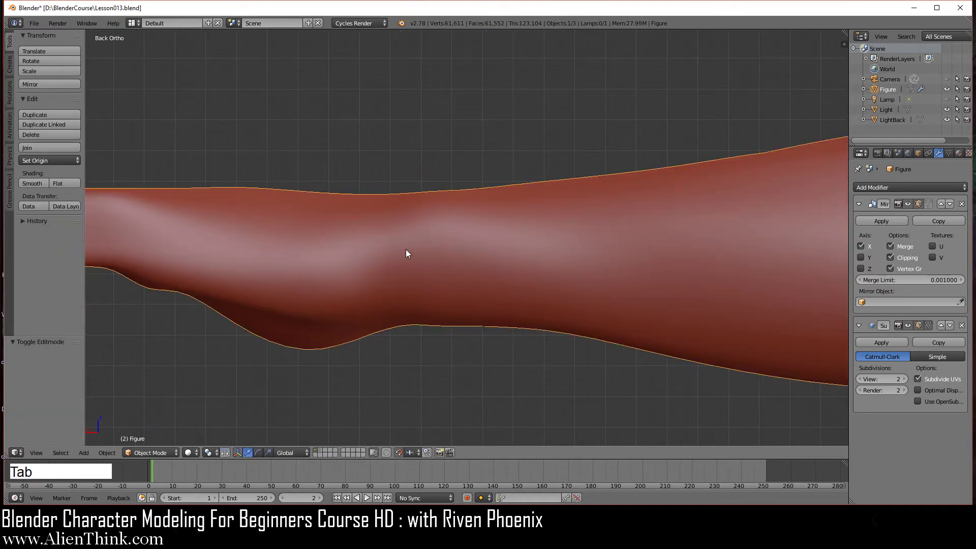
middle_click_drag(406, 253, 444, 218)
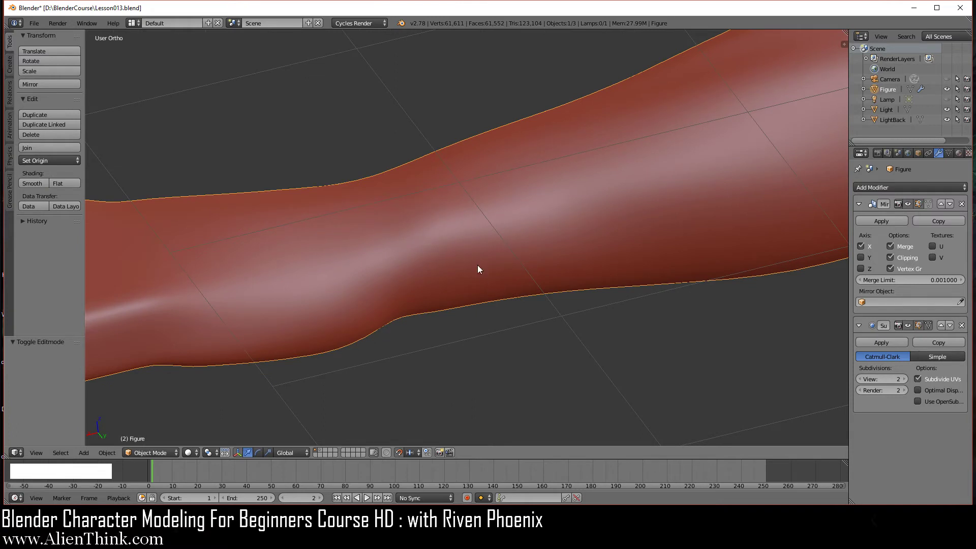
key("Tab")
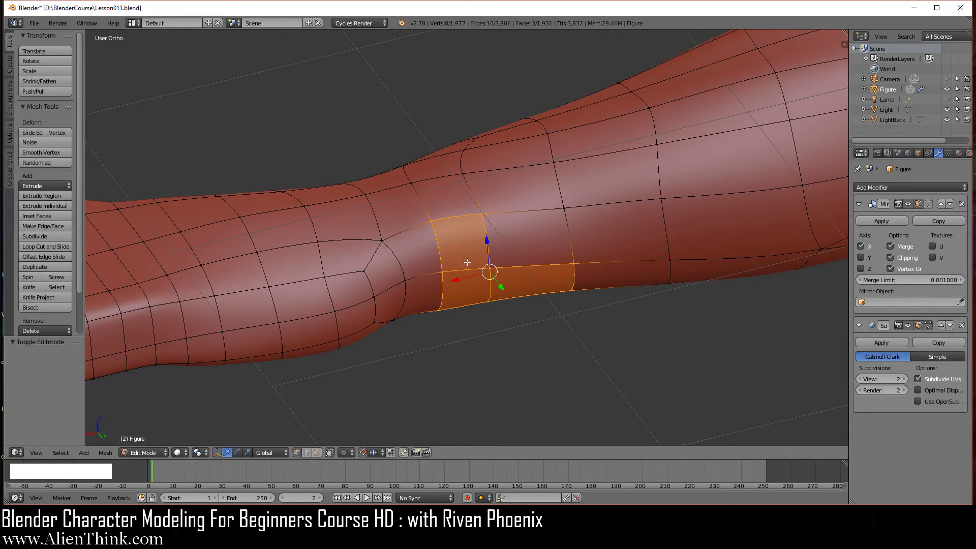
key("a")
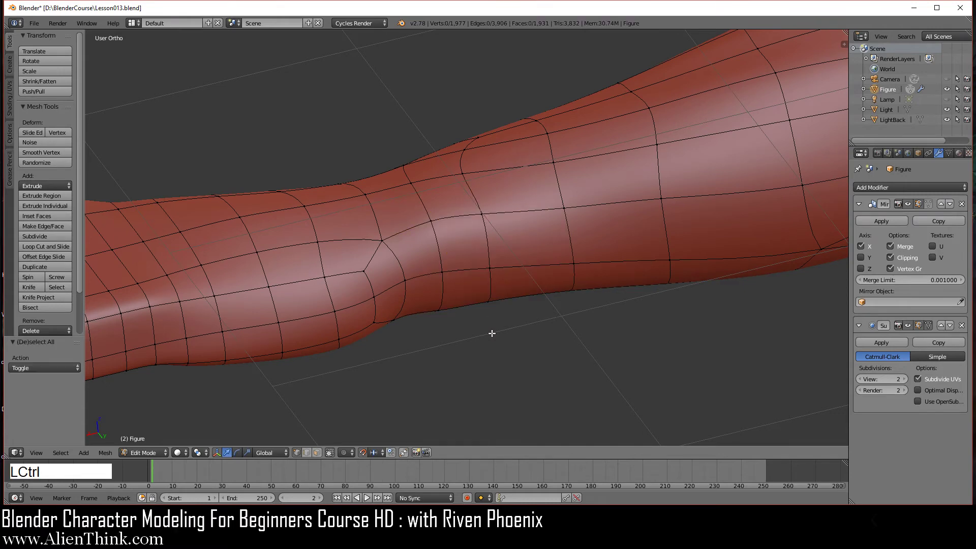
Add one centred loop cut that wraps around the side of the hand block just before the wrist crease.
key("ctrl+KP_1")
middle_click_drag(395, 288, 483, 261, "shift")
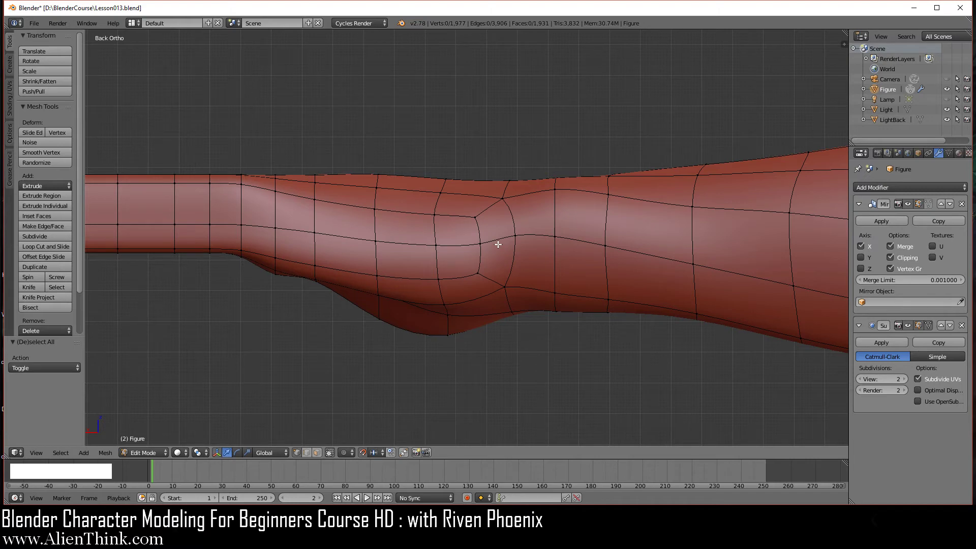
scroll(499, 244, "up", 1)
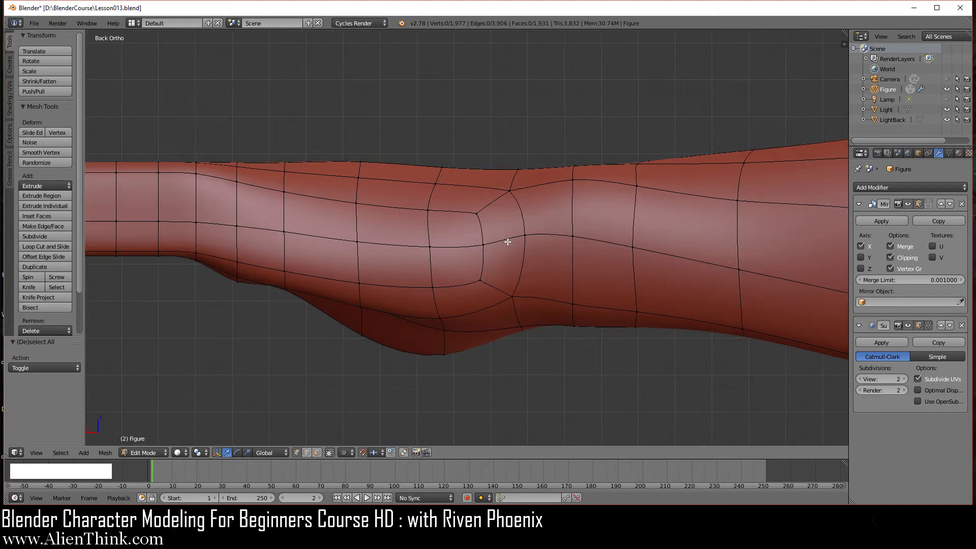
key("ctrl")
key("ctrl+r")
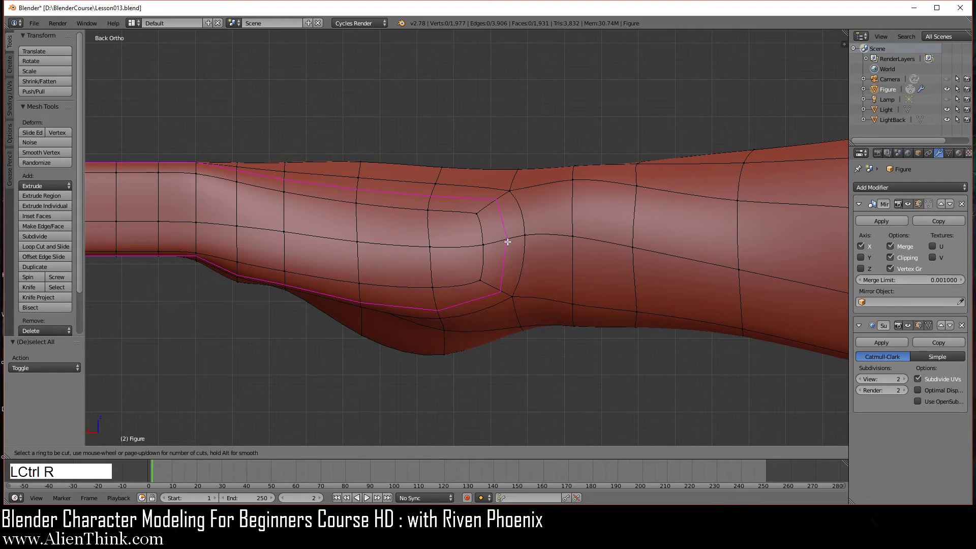
left_click(507, 242)
right_click(507, 242)
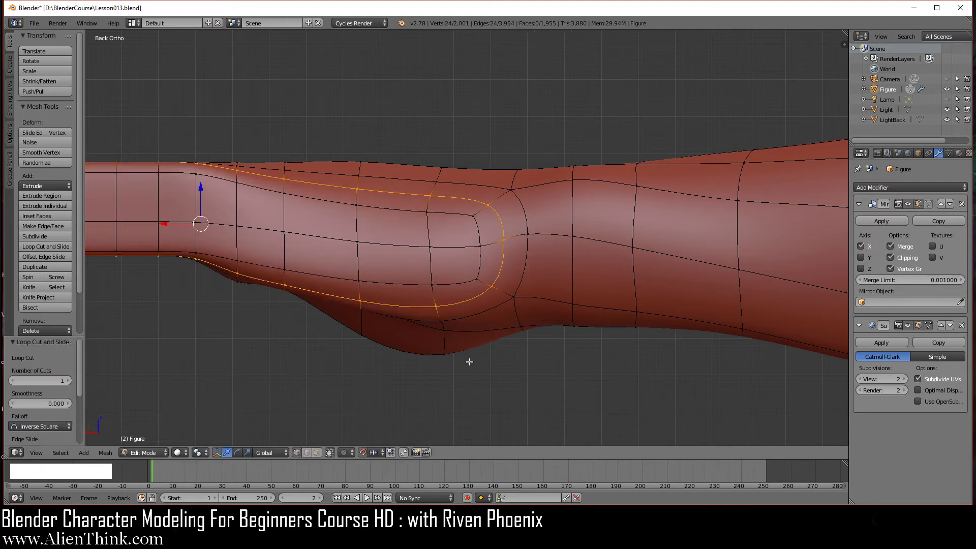
Select the twelve faces bordering the lower half of the new loop, scale them by 1.2, and smooth their vertices once at 0.5.
middle_click_drag(469, 360, 478, 325)
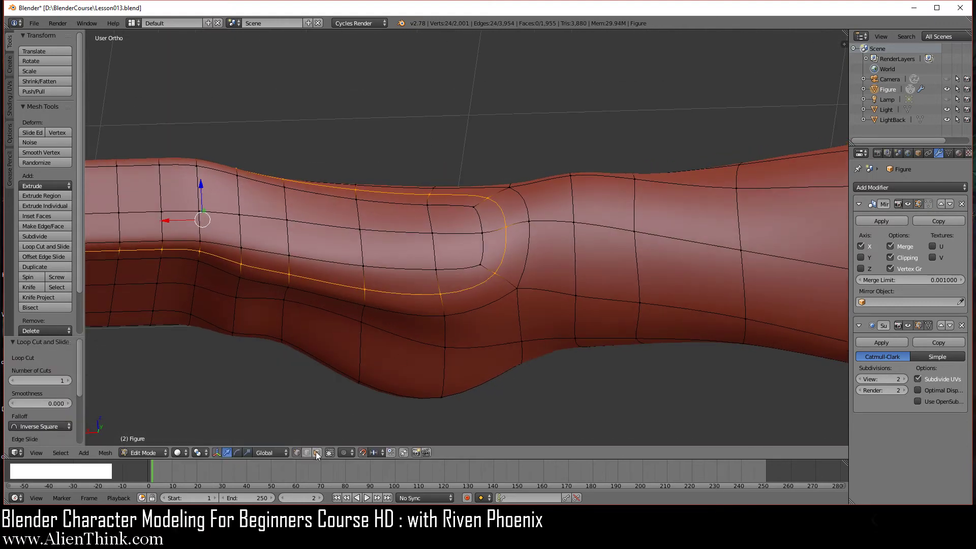
left_click(316, 451)
right_click(236, 260)
right_click(224, 265, "shift")
right_click(267, 263, "shift")
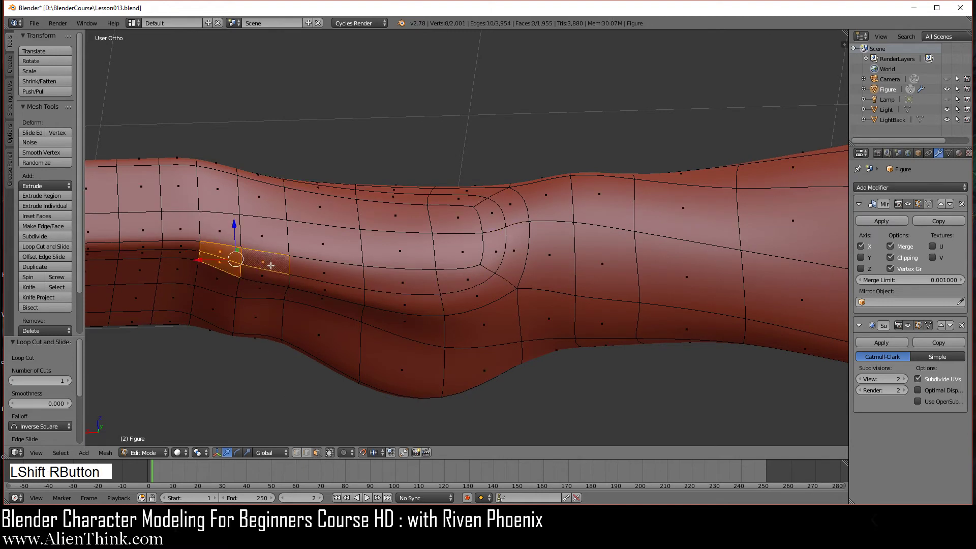
right_click(268, 277, "shift")
right_click(325, 274, "shift")
right_click(333, 290, "shift")
right_click(406, 289, "shift")
right_click(405, 304, "shift")
right_click(475, 294, "shift")
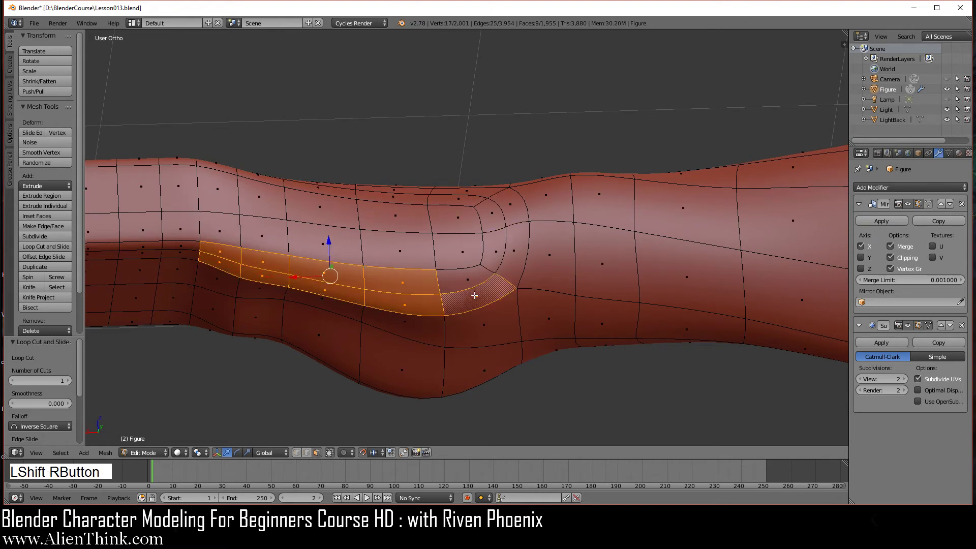
right_click(467, 278, "shift")
right_click(495, 252, "shift")
right_click(515, 253, "shift")
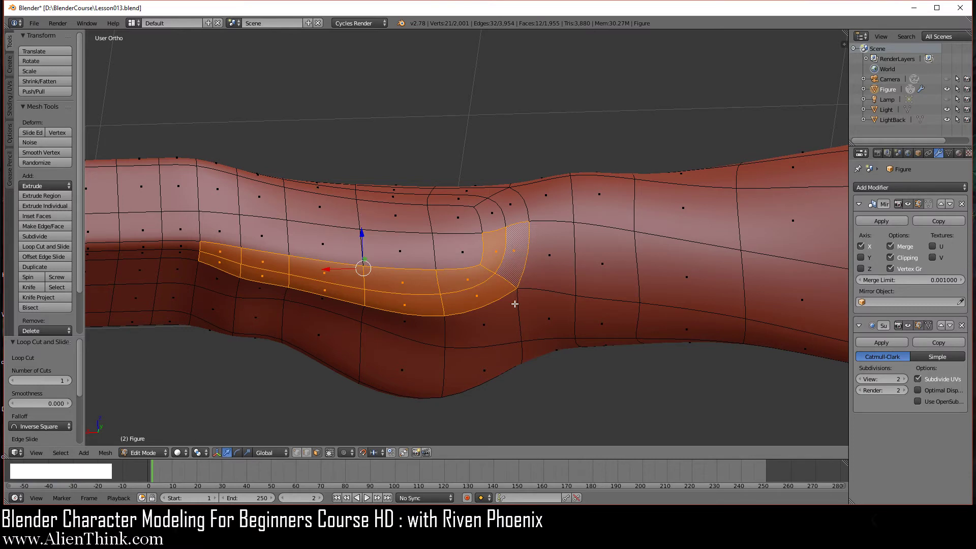
key("ctrl+KP_1")
middle_click_drag(432, 335, 478, 326, "shift")
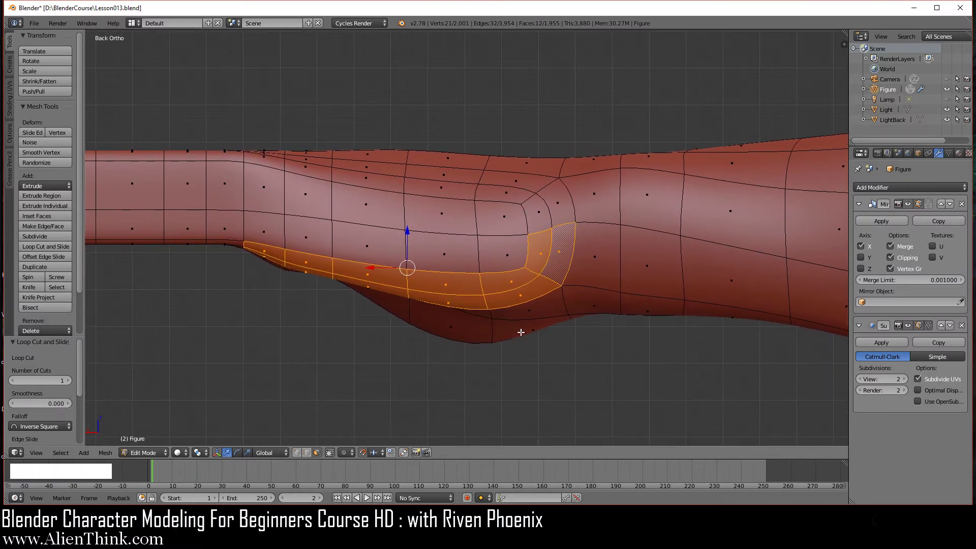
key("s")
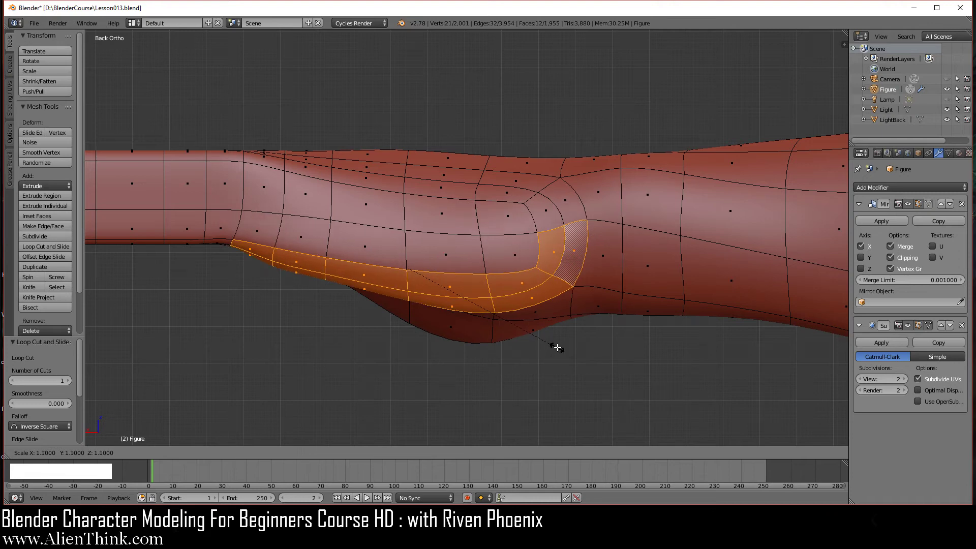
left_click(575, 353)
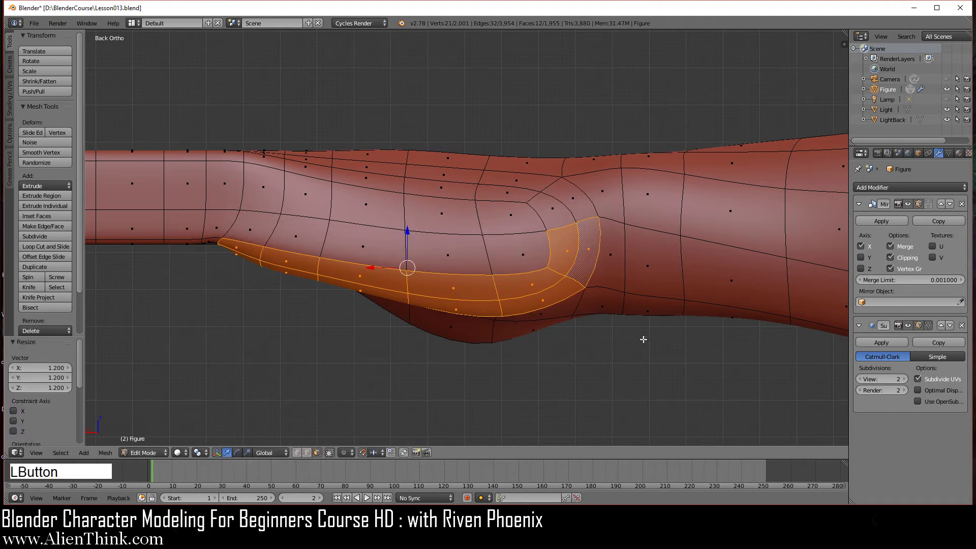
key("w")
left_click(633, 291)
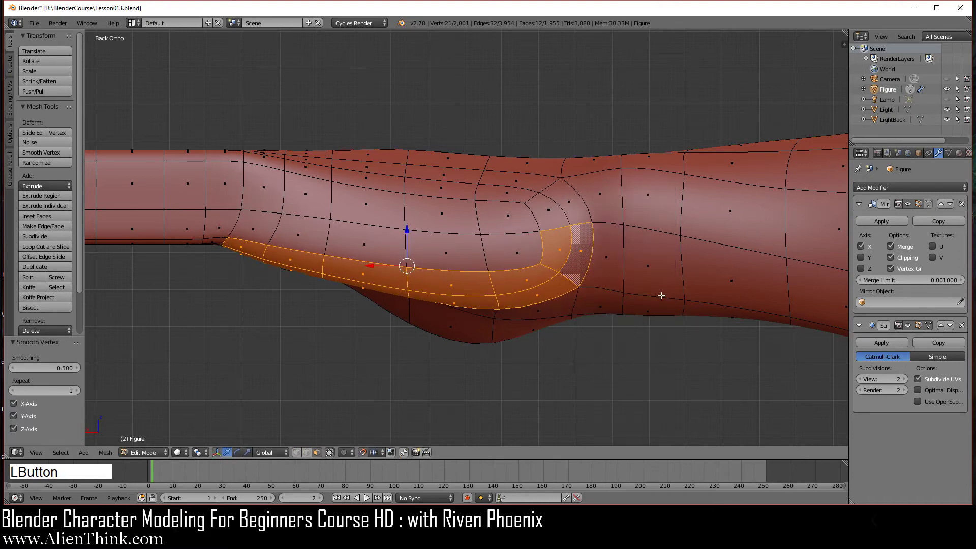
Select the two neighbouring outer faces on the lower palm edge near the wrist and lower them slightly along Z.
right_click(511, 297)
right_click(485, 302, "shift")
left_click_drag(492, 257, 493, 267)
Examine the reshaped palm edge and wrist from below and from the side in Object Mode, then return to Edit Mode.
key("Tab")
middle_click_drag(481, 355, 480, 242)
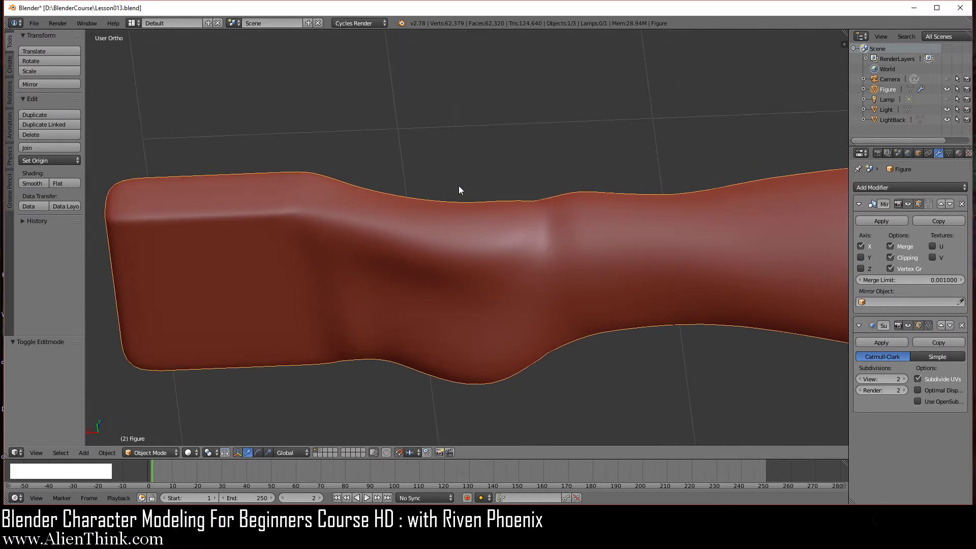
middle_click_drag(459, 191, 478, 220)
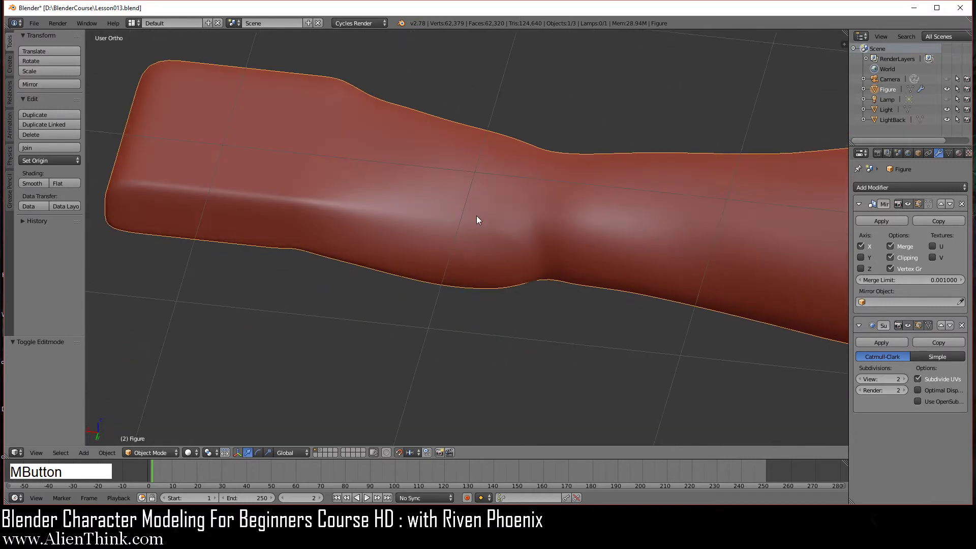
middle_click_drag(470, 305, 498, 268)
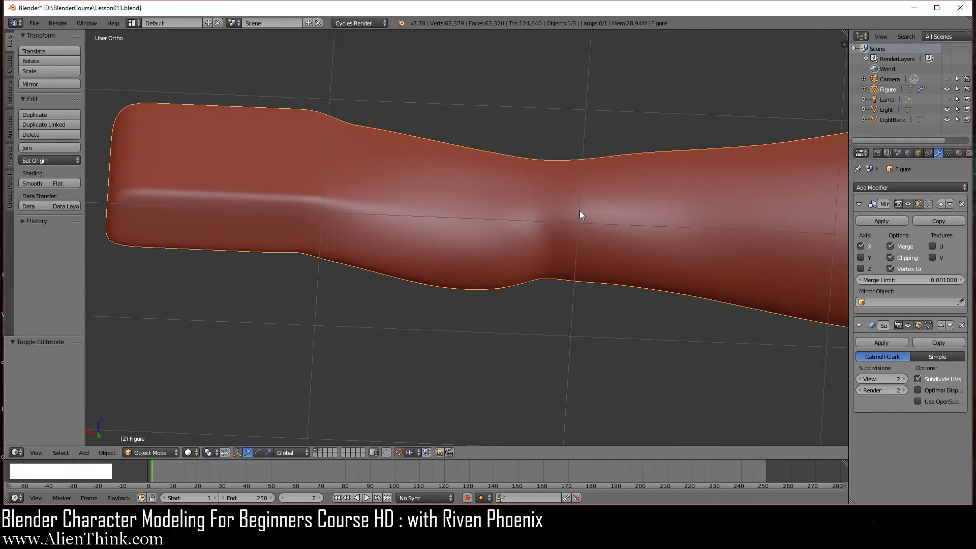
middle_click_drag(519, 282, 553, 311)
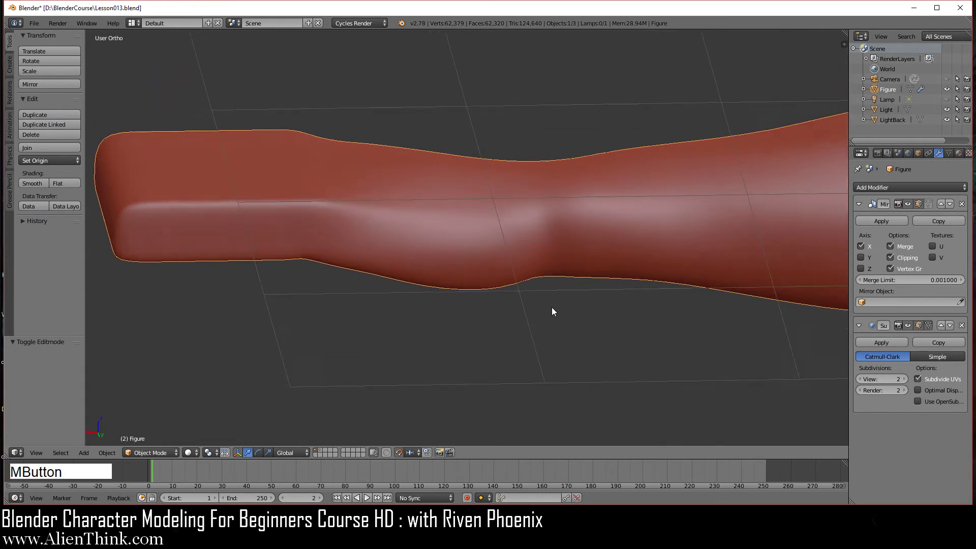
key("KP_1")
key("Tab")
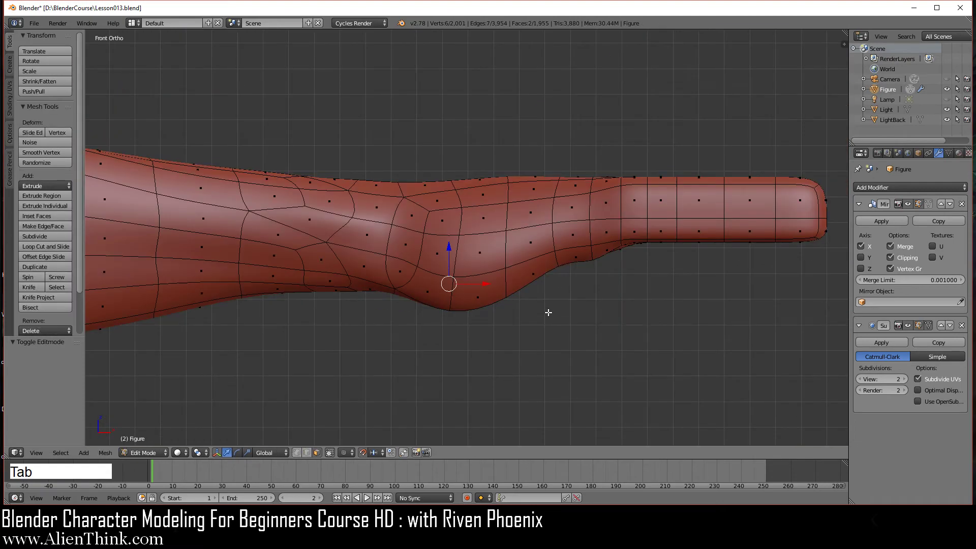
Clear the face selection, switch to vertex select mode, and inspect the hand block's topology from the palm and finger ends.
key("a")
middle_click_drag(518, 263, 346, 391)
left_click(295, 452)
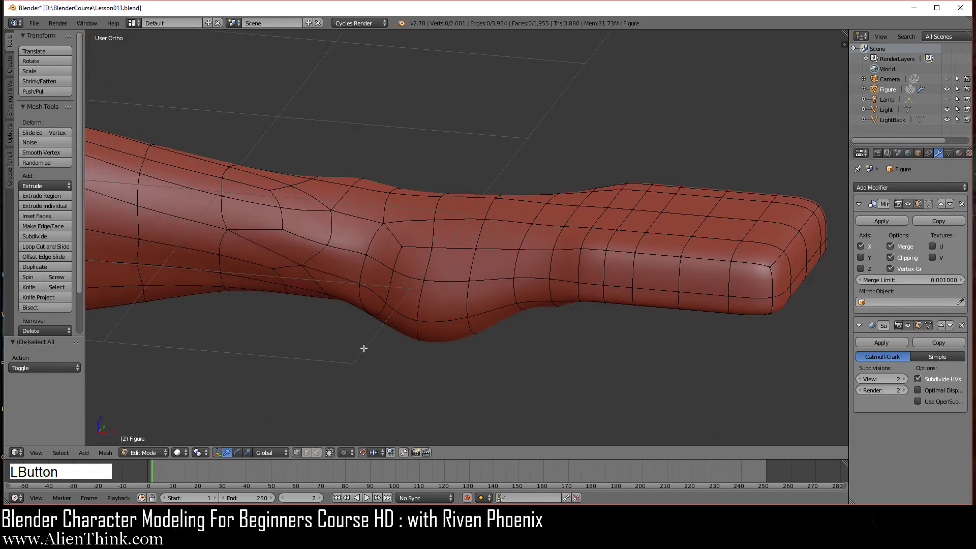
middle_click_drag(364, 348, 409, 277)
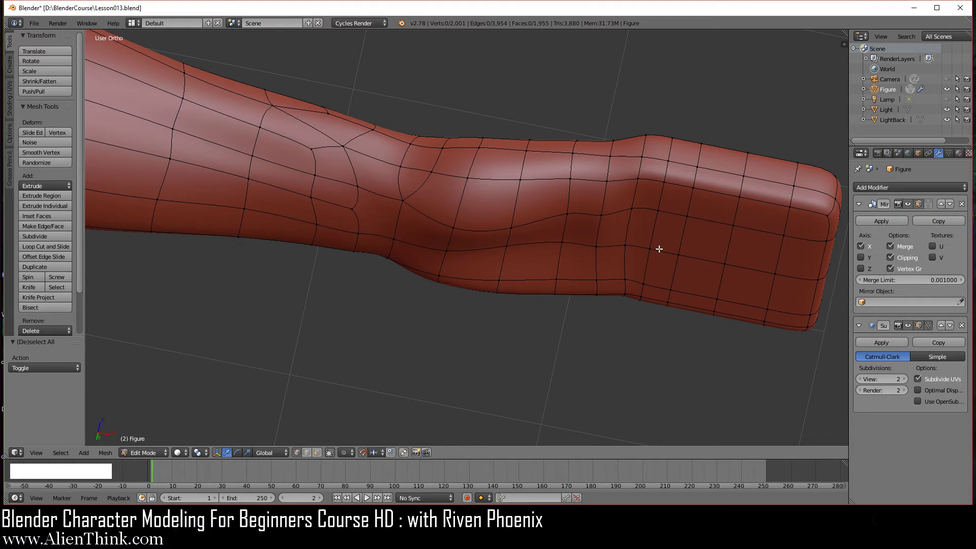
middle_click_drag(659, 249, 636, 276)
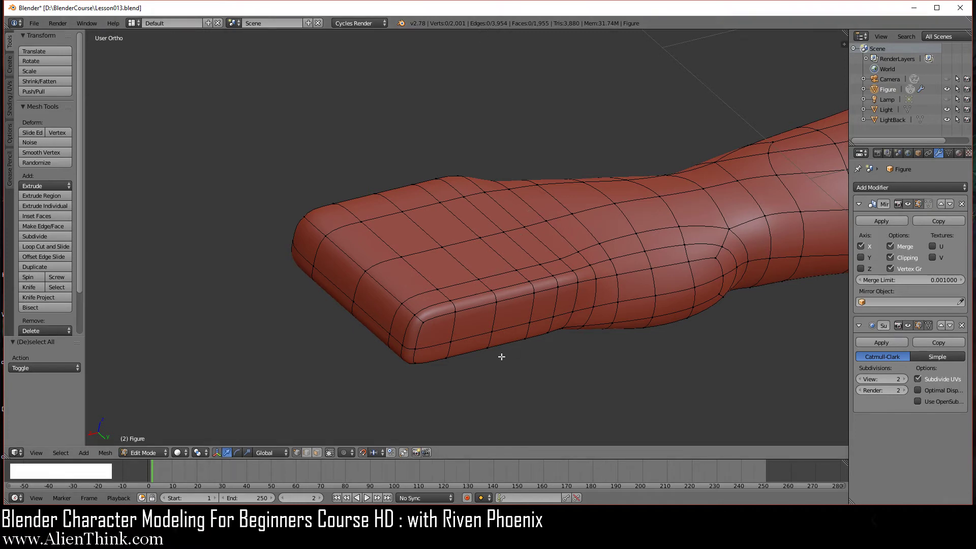
Select four neighbouring vertices across the top of the hand near the wrist and subdivide the three edges between them once.
middle_click_drag(501, 356, 407, 275)
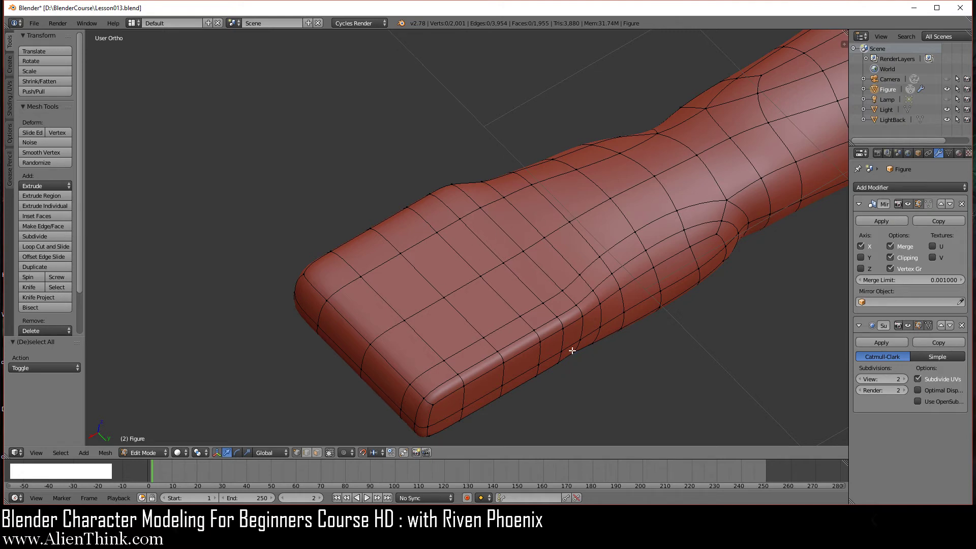
middle_click_drag(572, 351, 500, 349)
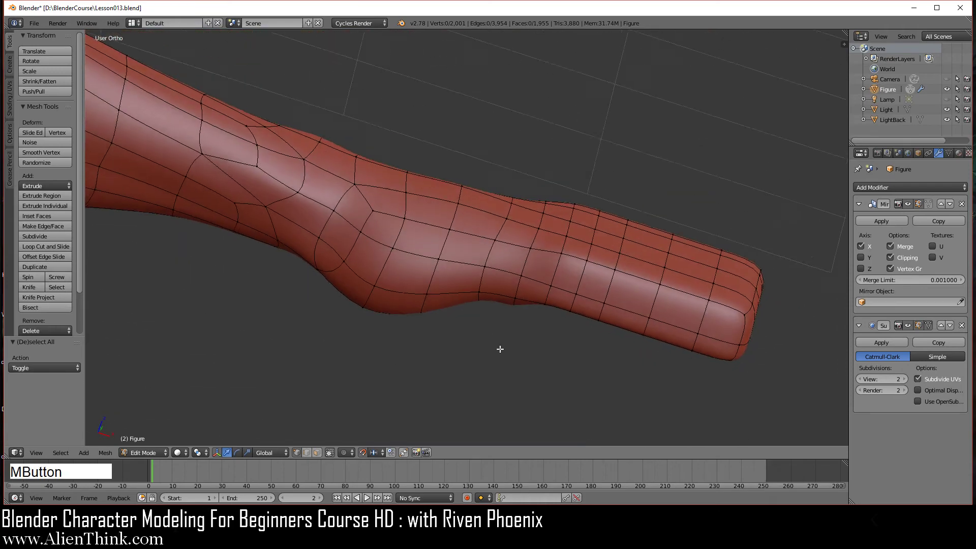
middle_click_drag(434, 296, 403, 259)
right_click(396, 257)
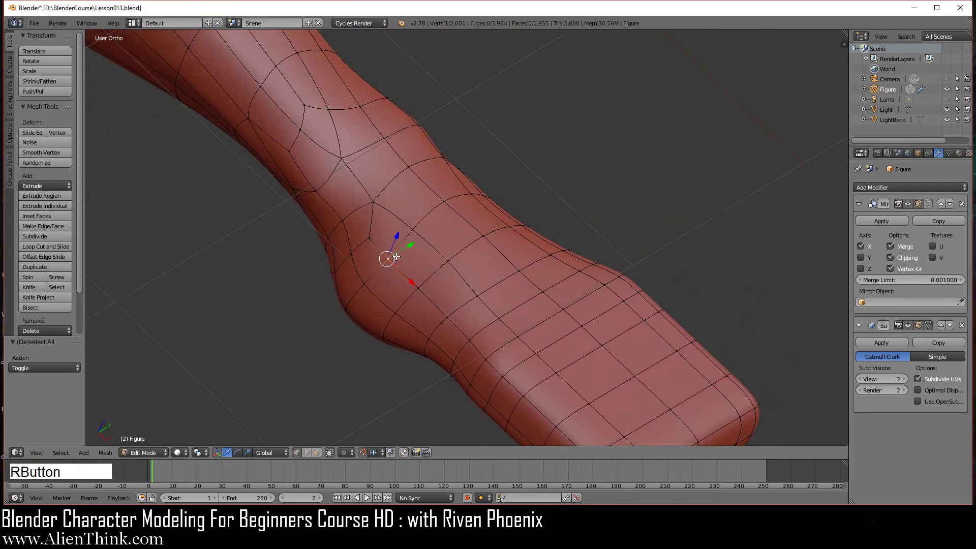
right_click(410, 221, "shift")
right_click(444, 200, "shift")
right_click(473, 184, "shift")
scroll(488, 224, "up", 3)
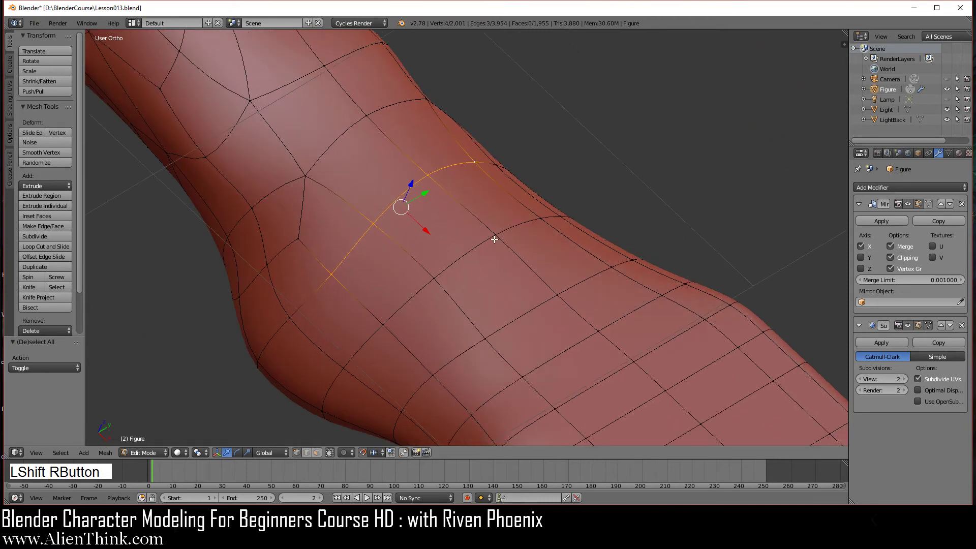
middle_click_drag(494, 239, 464, 255)
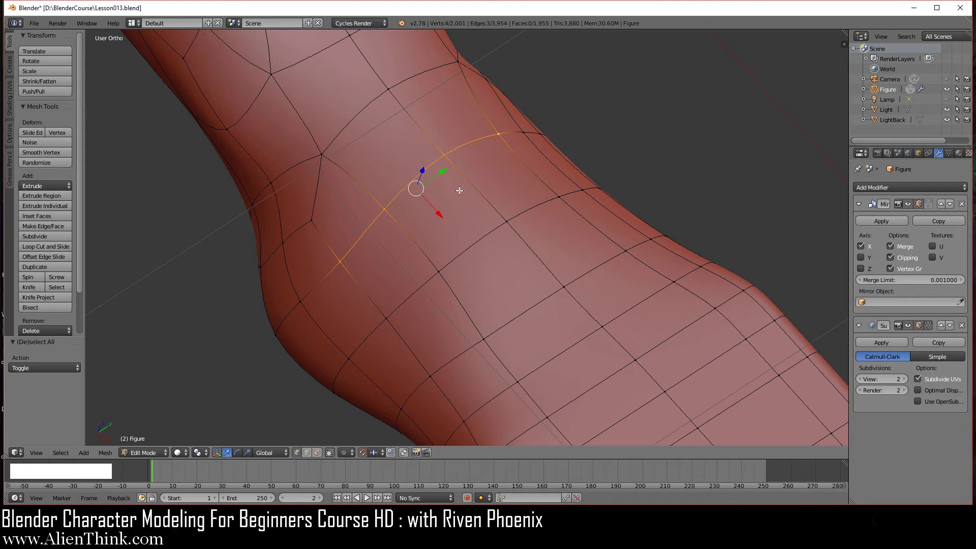
key("w")
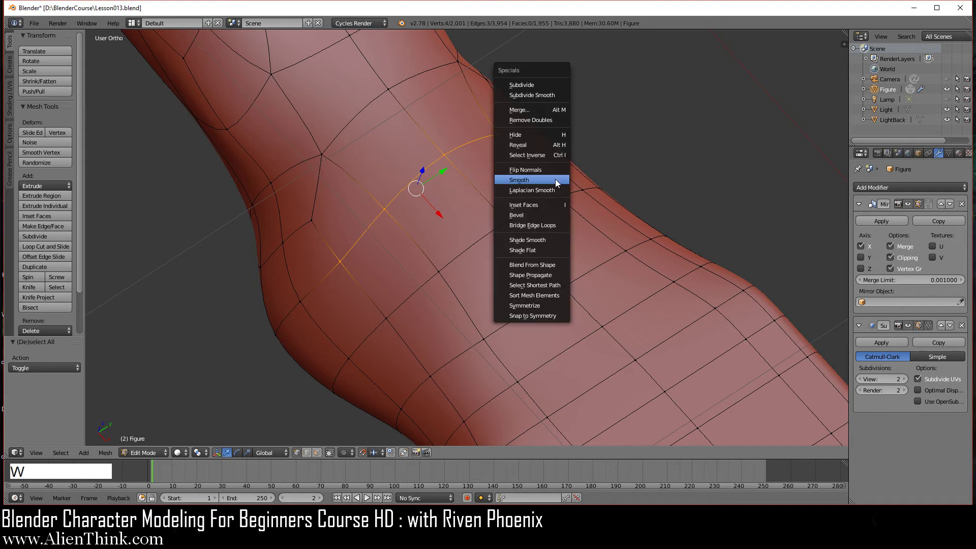
left_click(529, 86)
Add a centred lengthwise loop cut along the upper side of the hand, level with the outermost new midpoint vertex.
right_click(362, 238)
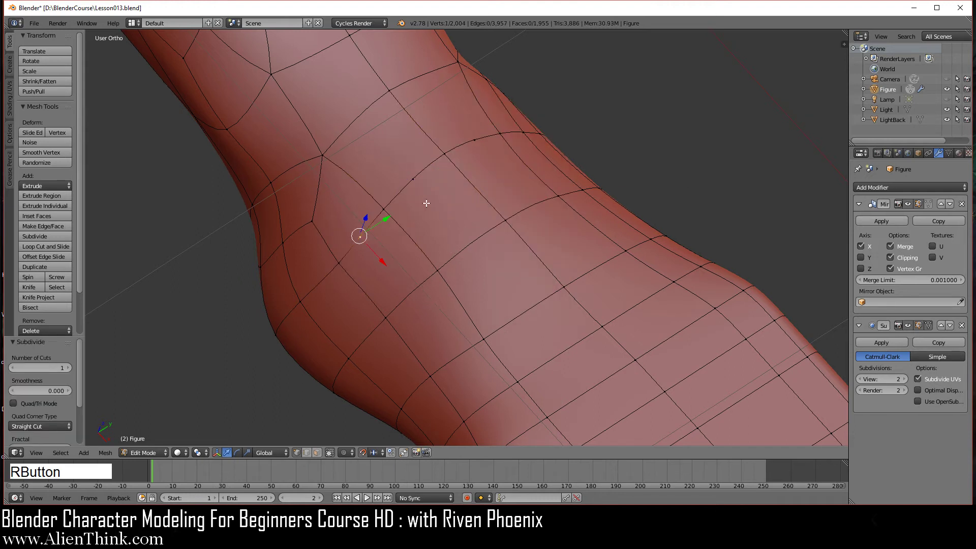
right_click(413, 179)
right_click(475, 140)
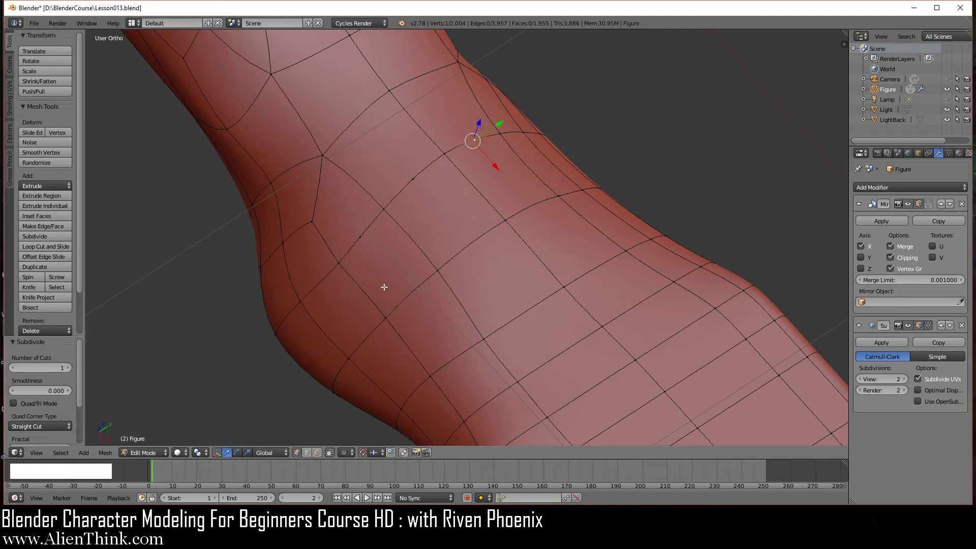
right_click(361, 236)
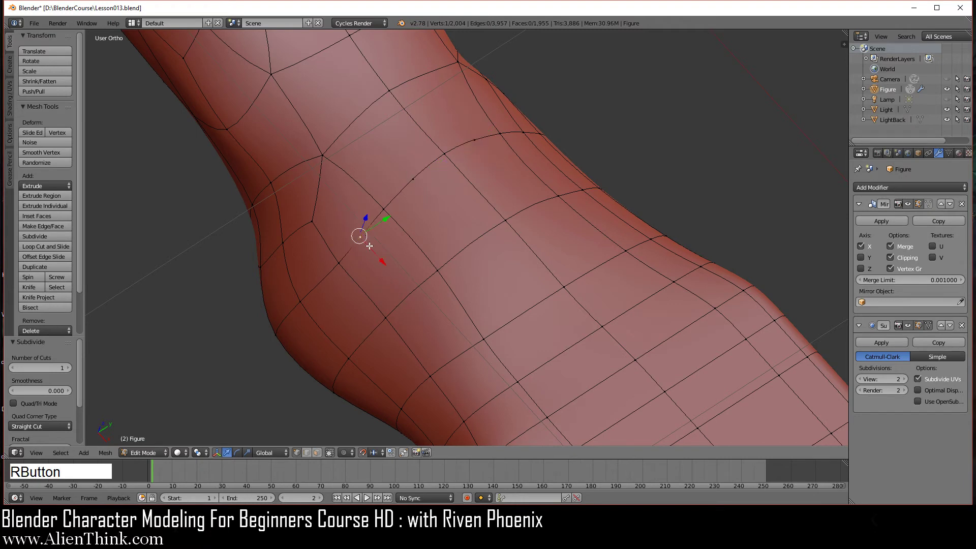
middle_click_drag(464, 399, 370, 335)
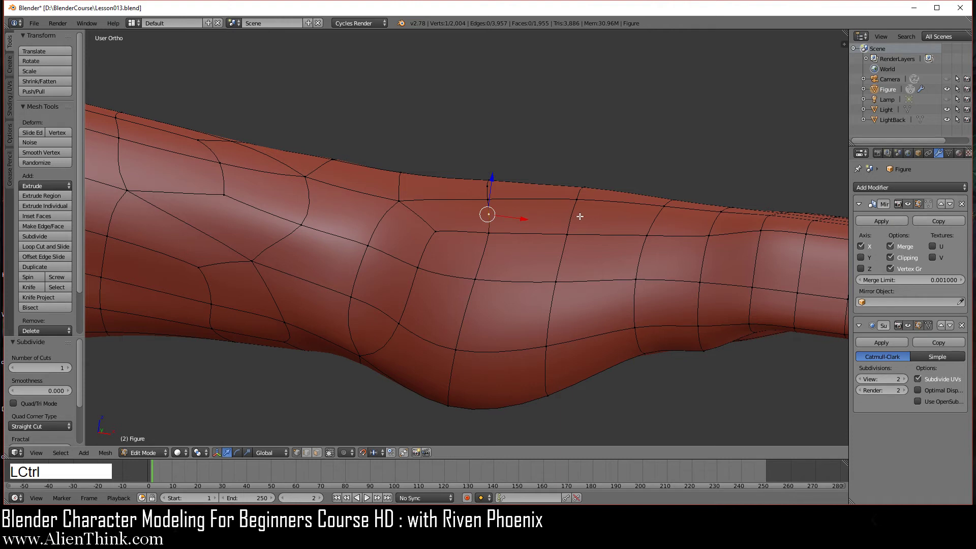
key("ctrl+r")
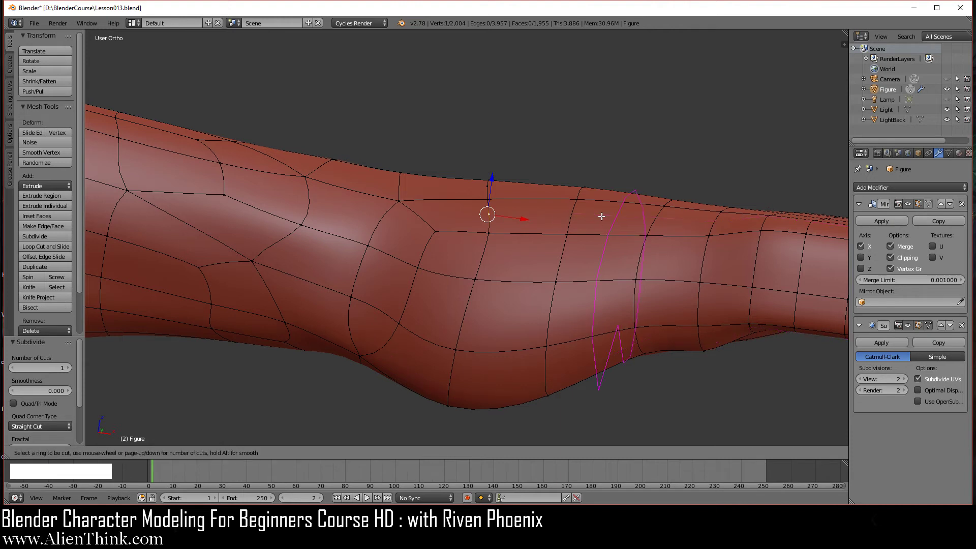
left_click(573, 214)
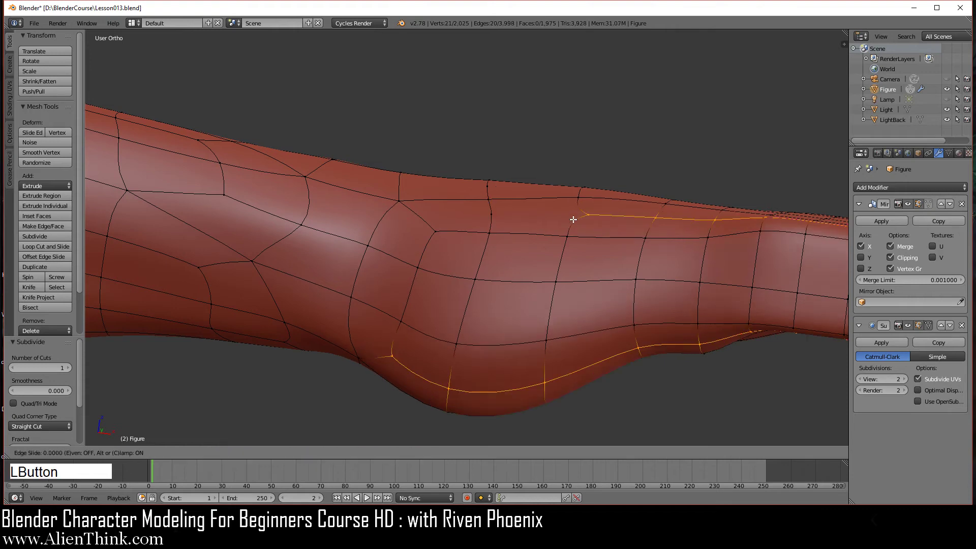
right_click(574, 214)
middle_click_drag(481, 338, 476, 326)
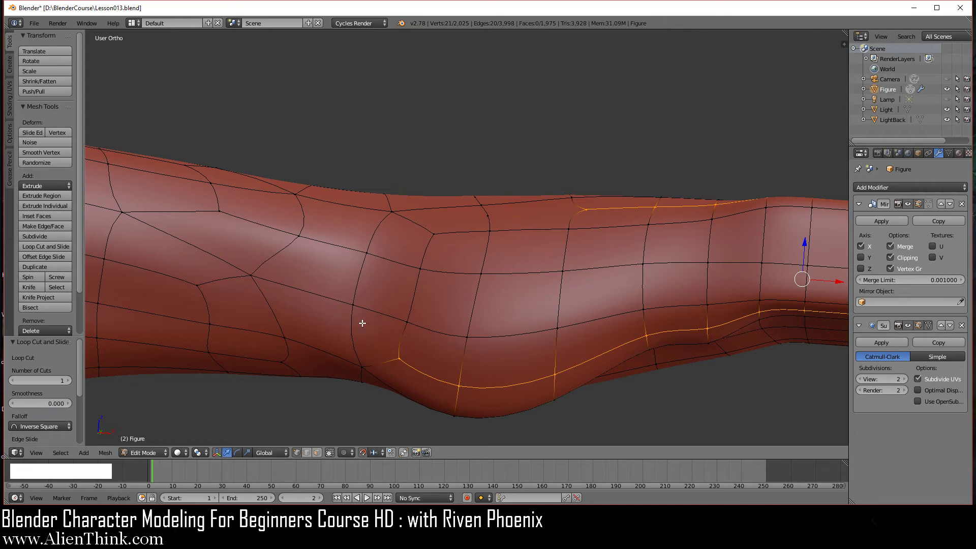
Connect the outermost midpoint vertex to the upper end of the first loop cut with an edge, and clear the selection.
middle_click_drag(546, 293, 512, 240)
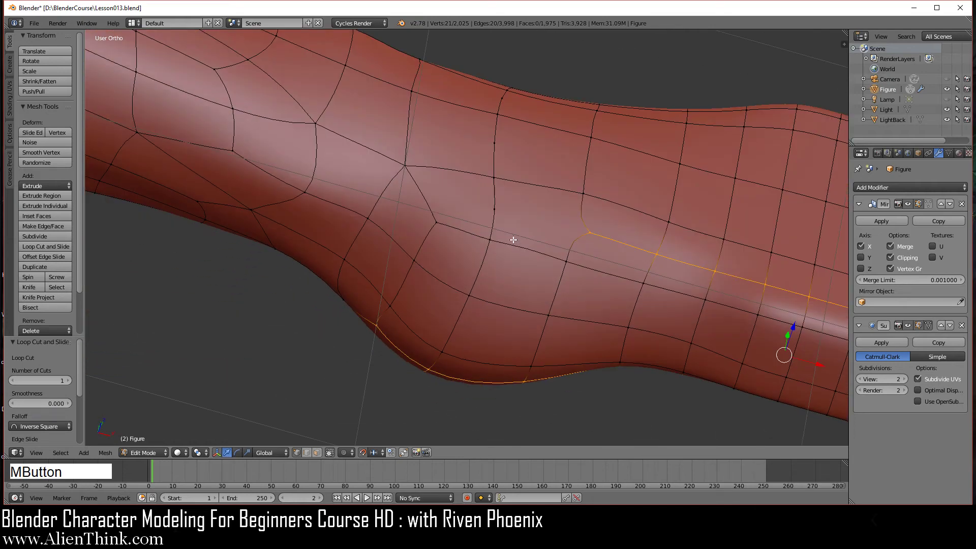
right_click(495, 207)
right_click(600, 232, "shift")
key("j")
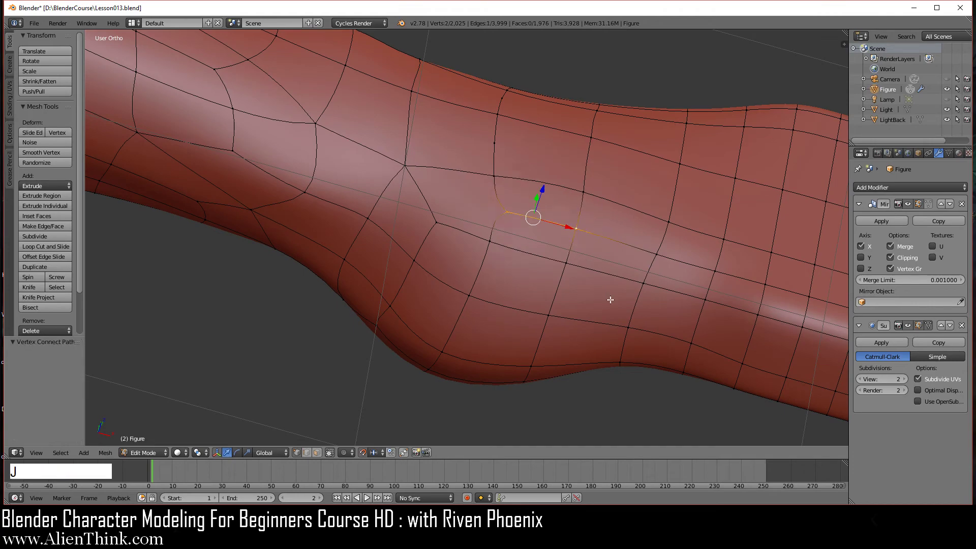
key("a")
Add a second centred lengthwise loop cut across the top of the hand, level with the middle midpoint vertex.
middle_click_drag(540, 383, 494, 267)
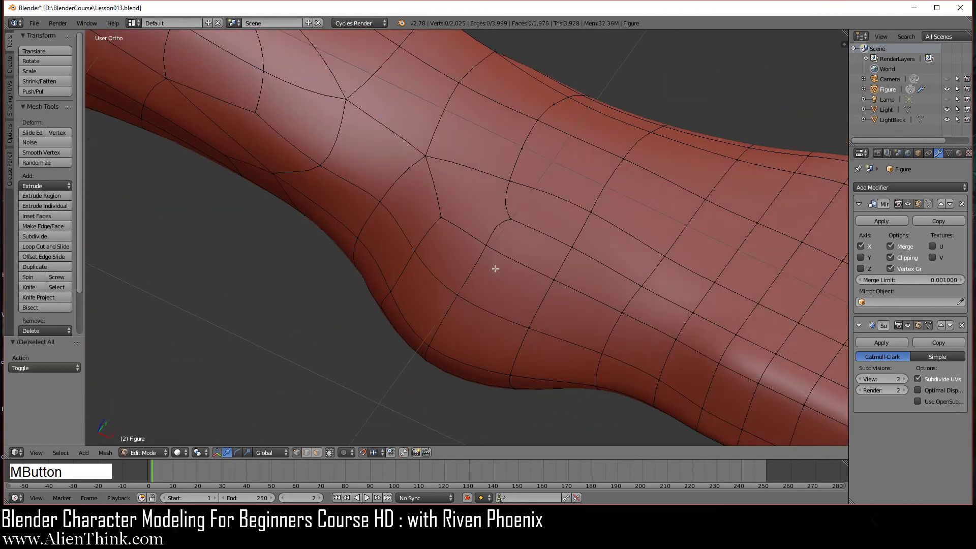
right_click(523, 148)
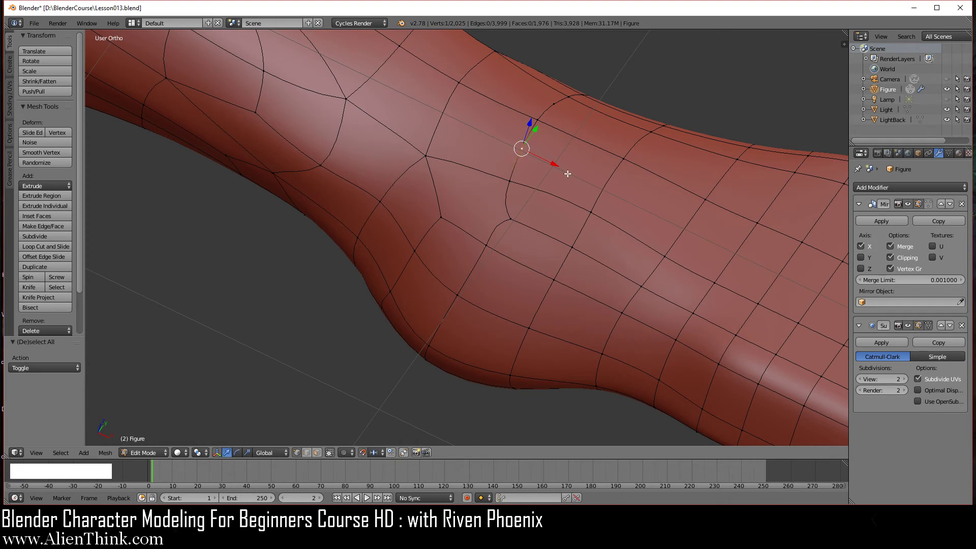
key("ctrl+r")
left_click(622, 194)
right_click(612, 211)
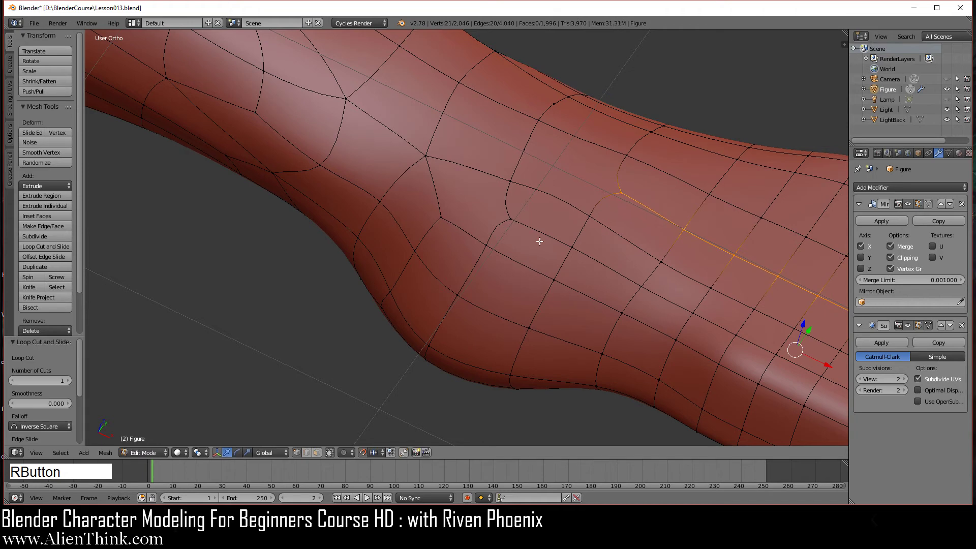
Connect the second loop cut's underside end to the neighbouring wrist vertex toward the forearm, and clear the selection.
middle_click_drag(488, 349, 639, 188)
middle_click_drag(432, 320, 362, 320)
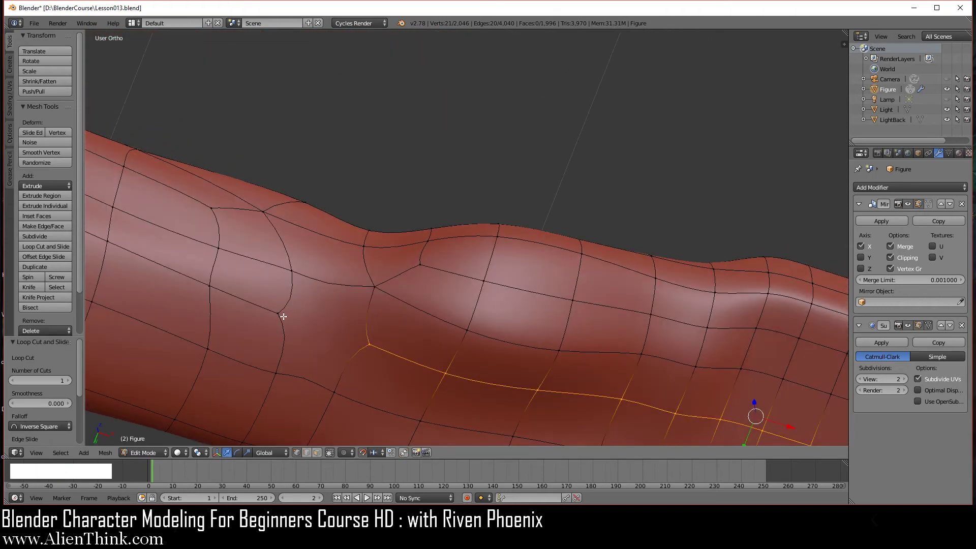
right_click(370, 345)
right_click(278, 313, "shift")
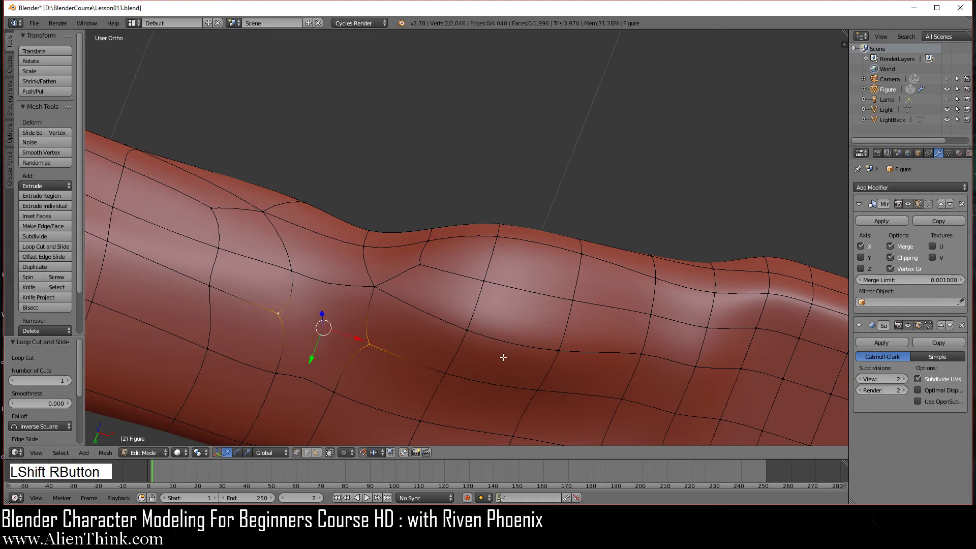
key("j")
middle_click_drag(503, 357, 463, 334)
key("a")
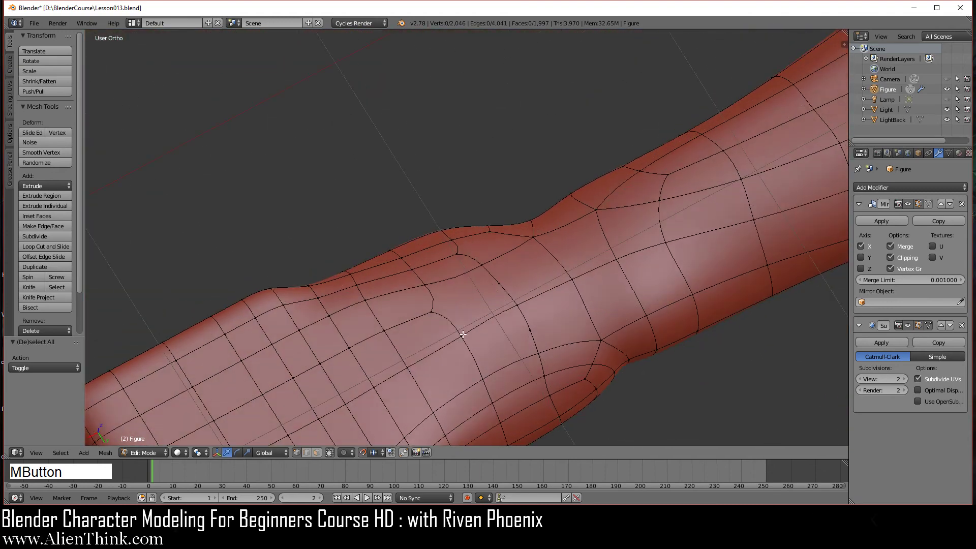
Connect the second loop cut's upper end to the middle midpoint vertex on top of the hand, and clear the selection.
right_click(443, 307)
right_click(500, 283, "shift")
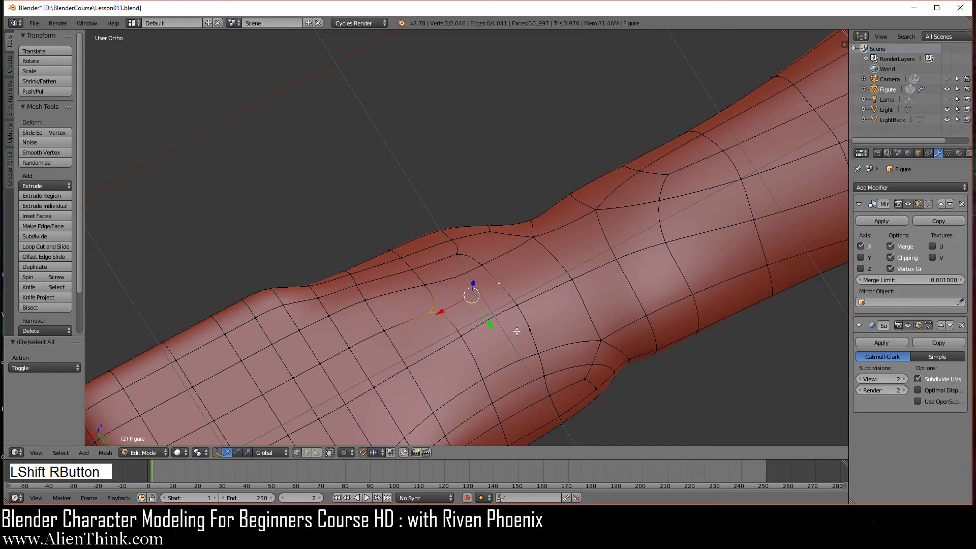
key("j")
key("a")
middle_click_drag(492, 358, 507, 246, "shift")
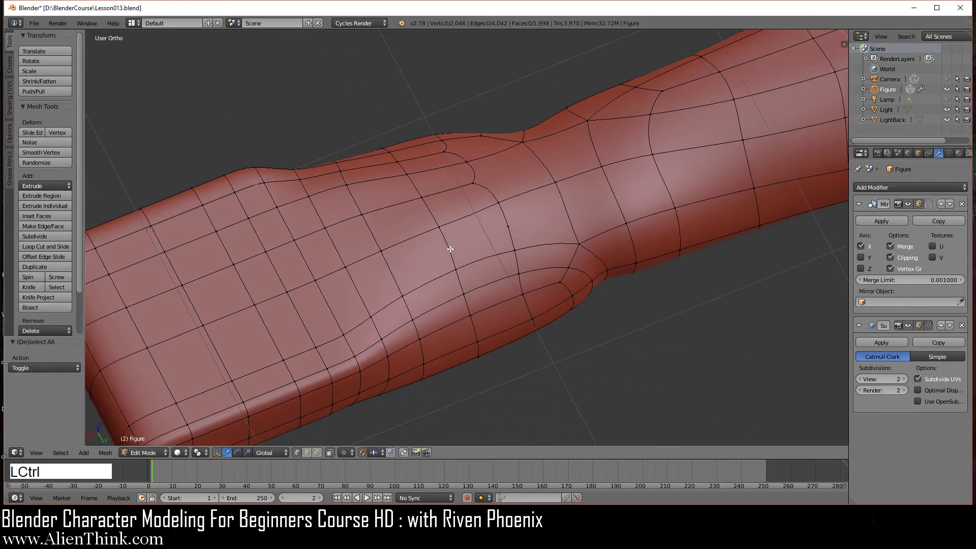
Select the lengthwise edge at the wrist above the bulging side of the hand and rotate it once.
key("ctrl+r")
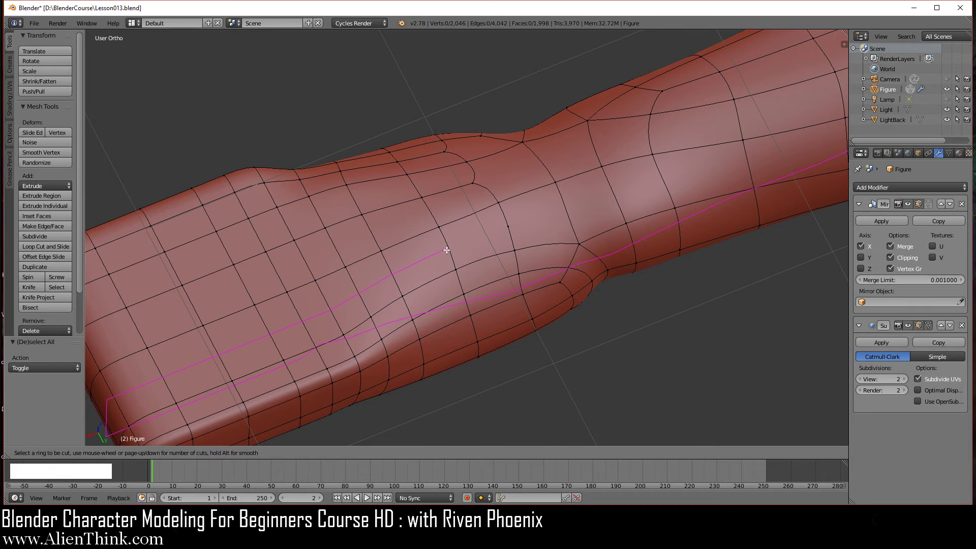
right_click(446, 250)
middle_click_drag(464, 320, 617, 198)
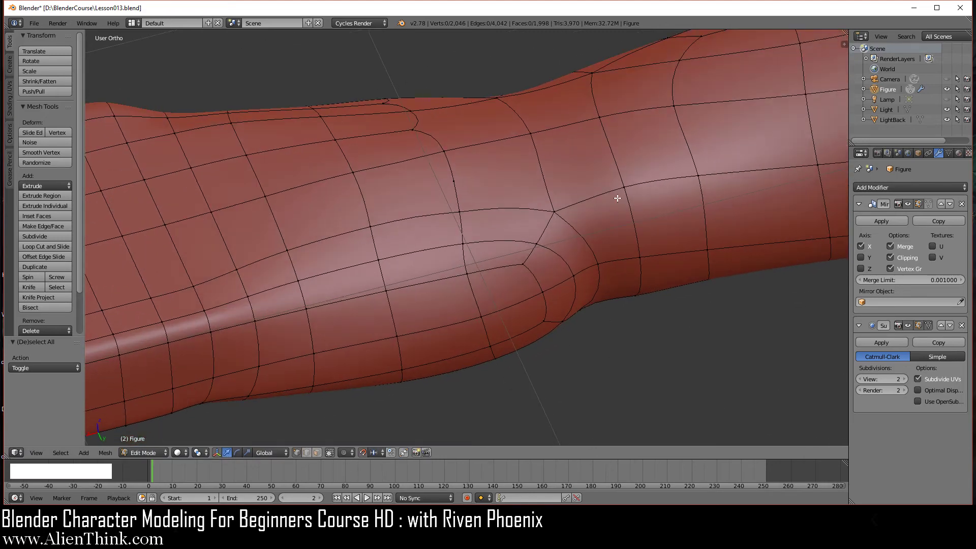
right_click(624, 188, "shift")
right_click(555, 210, "shift")
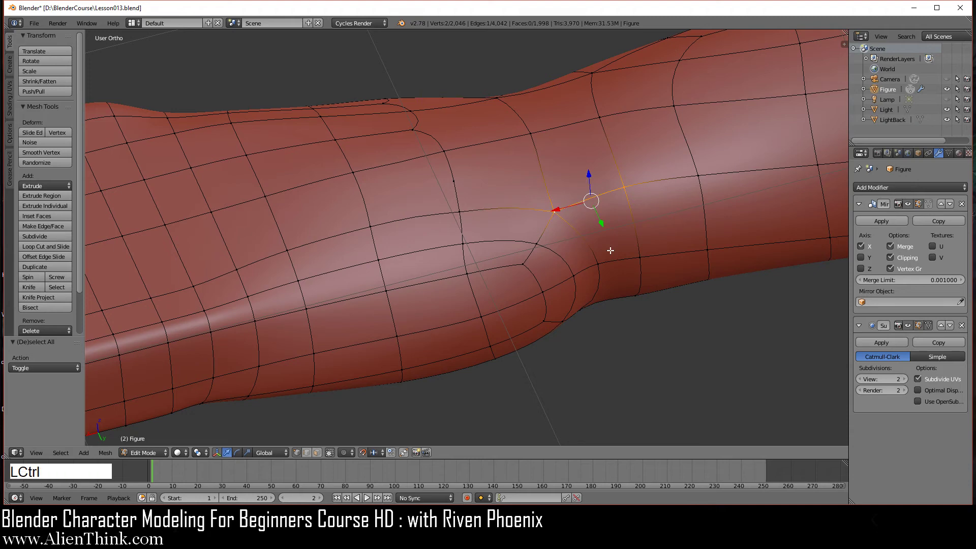
key("ctrl+a")
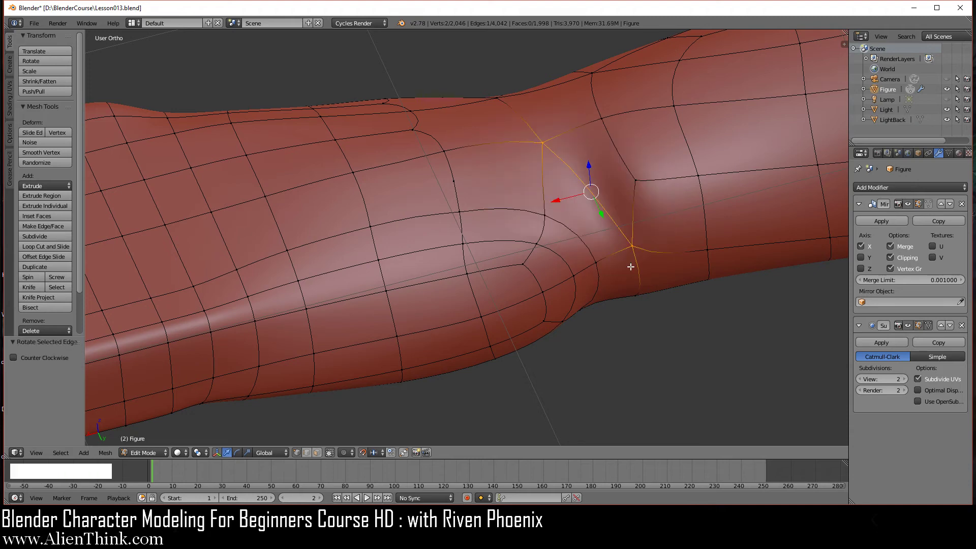
Select the edge below the wrist end of the side bulge and rotate it once.
middle_click_drag(597, 355, 566, 267)
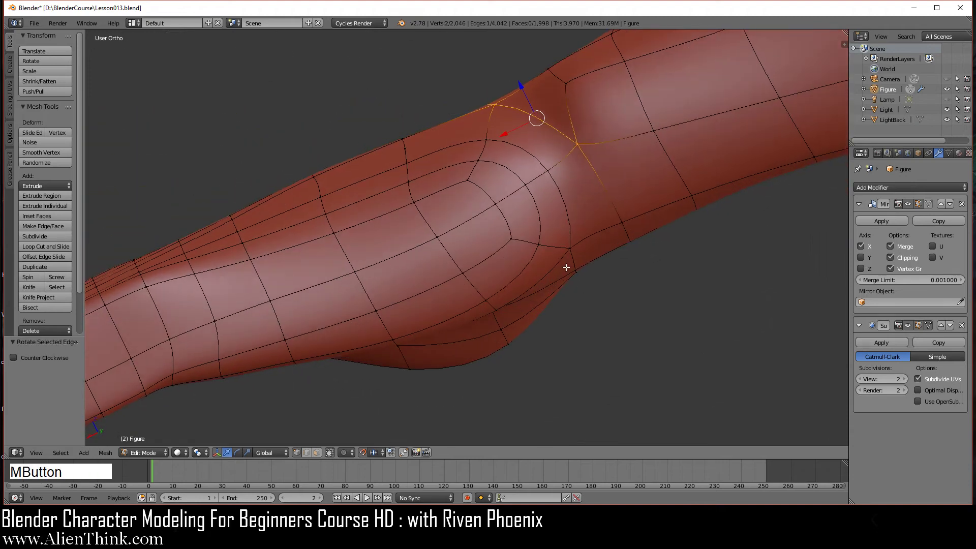
middle_click_drag(450, 343, 420, 242)
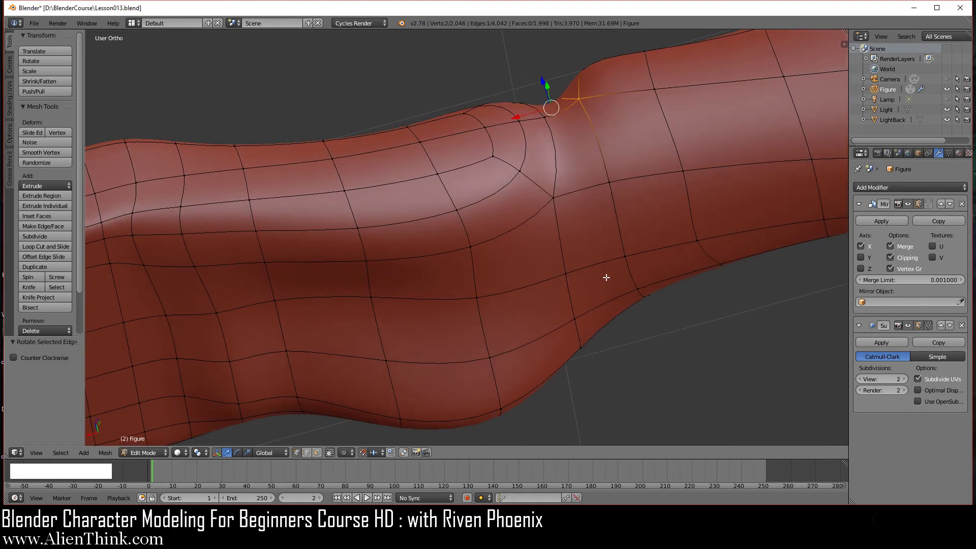
right_click(570, 268)
right_click(566, 213, "shift")
key("ctrl+a")
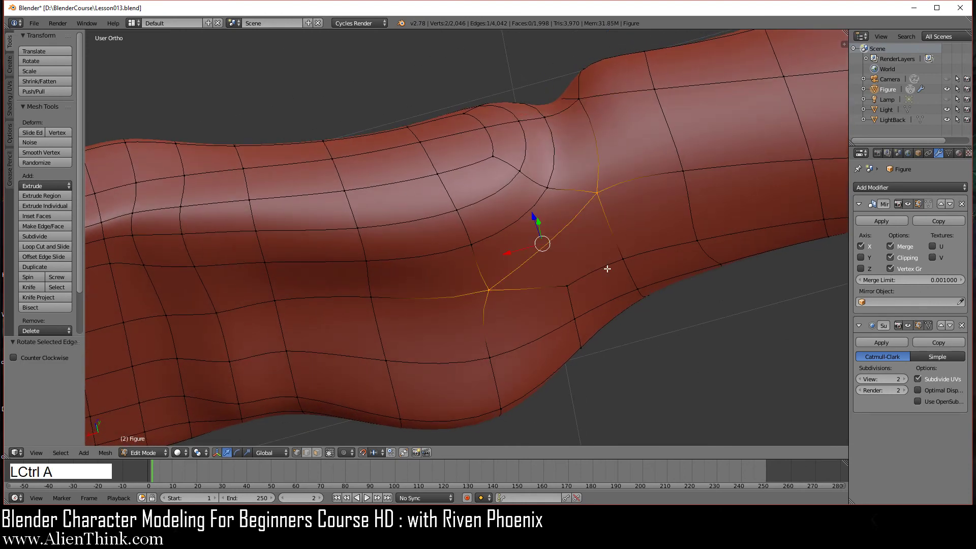
Add a centred loop cut along the hand that wraps around the wrist end of the side bulge through the rotated edges.
key("ctrl+r")
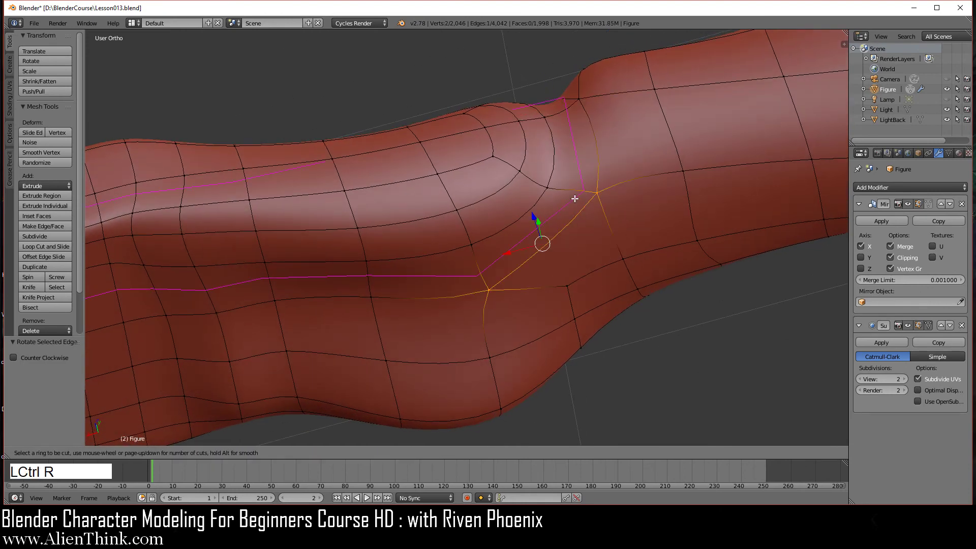
left_click(575, 199)
right_click(599, 199)
Rotate the diagonal edge on the lower side of the wrist twice to restore clean edge flow, and clear the selection.
right_click(599, 193)
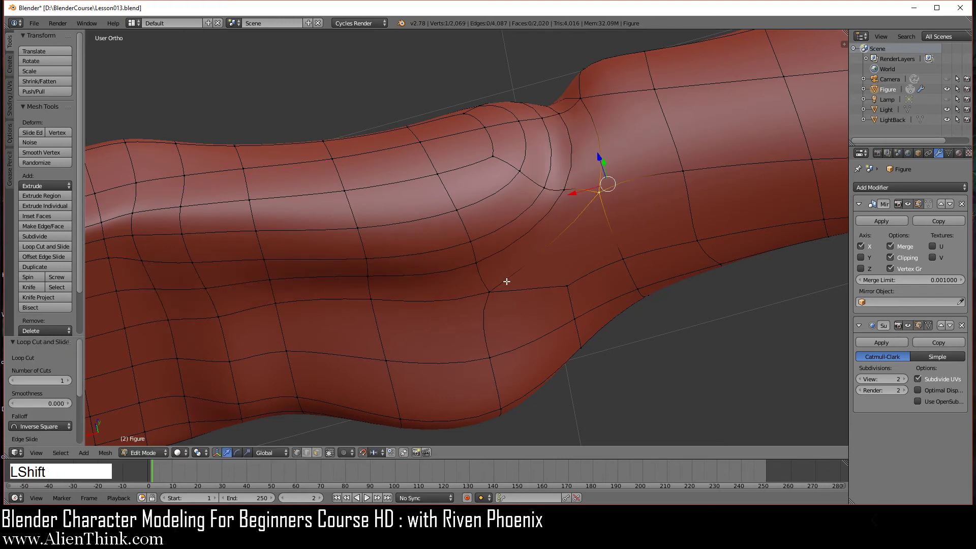
right_click(507, 281, "shift")
key("ctrl+a")
key("ctrl+a")
key("a")
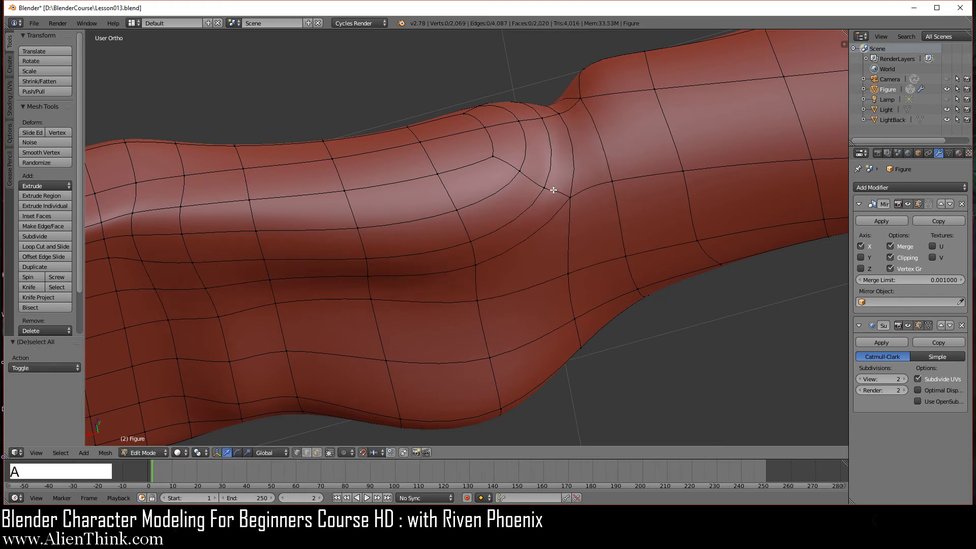
Rotate the diagonal edge on the upper side of the wrist twice to straighten the edge flow, and clear the selection.
middle_click_drag(554, 191, 439, 210)
right_click(620, 254)
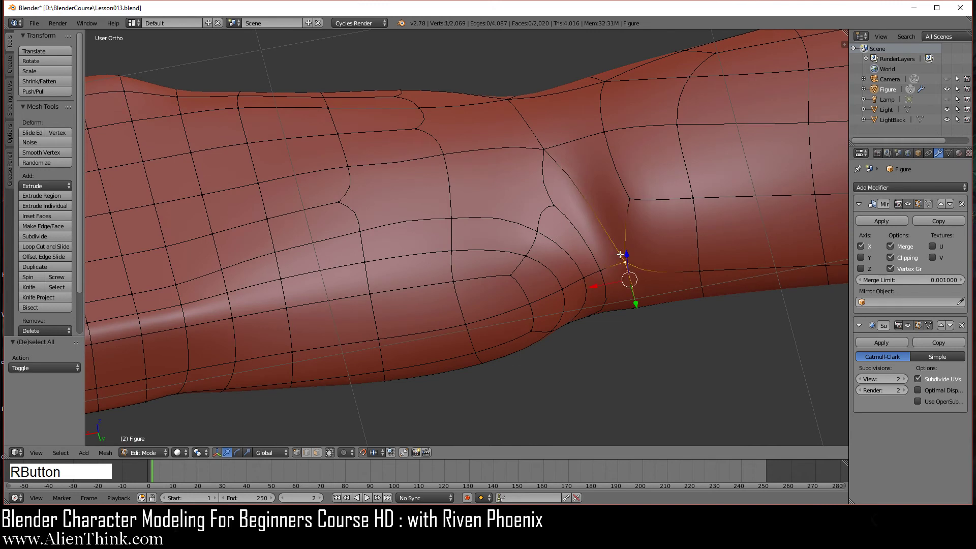
right_click(549, 150, "shift")
key("ctrl+a")
key("ctrl+a")
key("a")
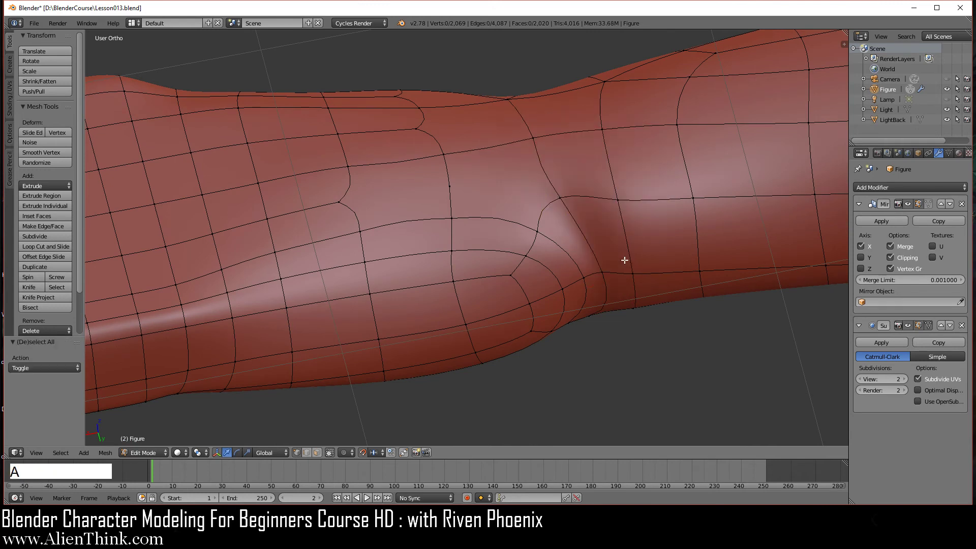
Connect the three open vertices along the side of the wrist with new edges, clear the selection and check the surface.
right_click(339, 202, "shift")
right_click(450, 188, "shift")
right_click(560, 197, "shift")
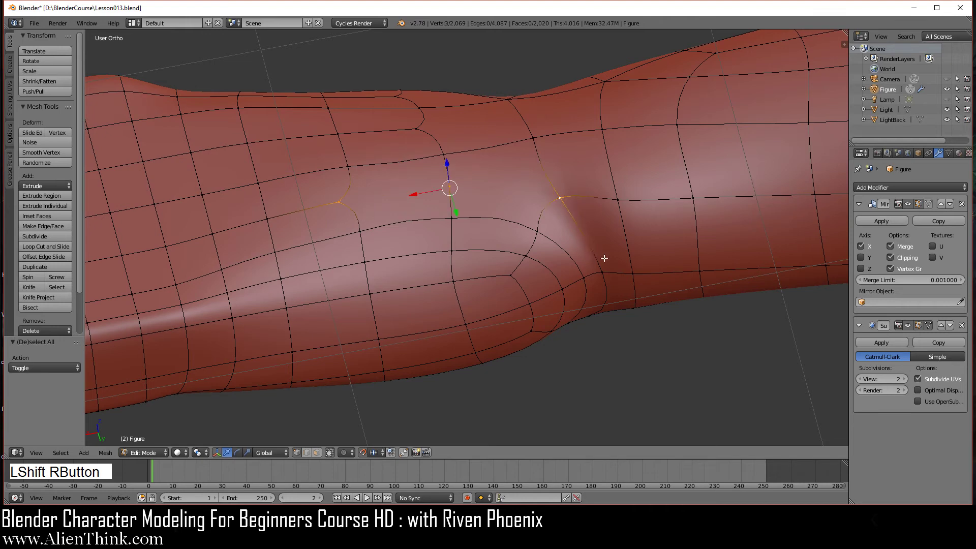
key("j")
key("a")
middle_click_drag(558, 290, 560, 323)
key("Tab")
key("Tab")
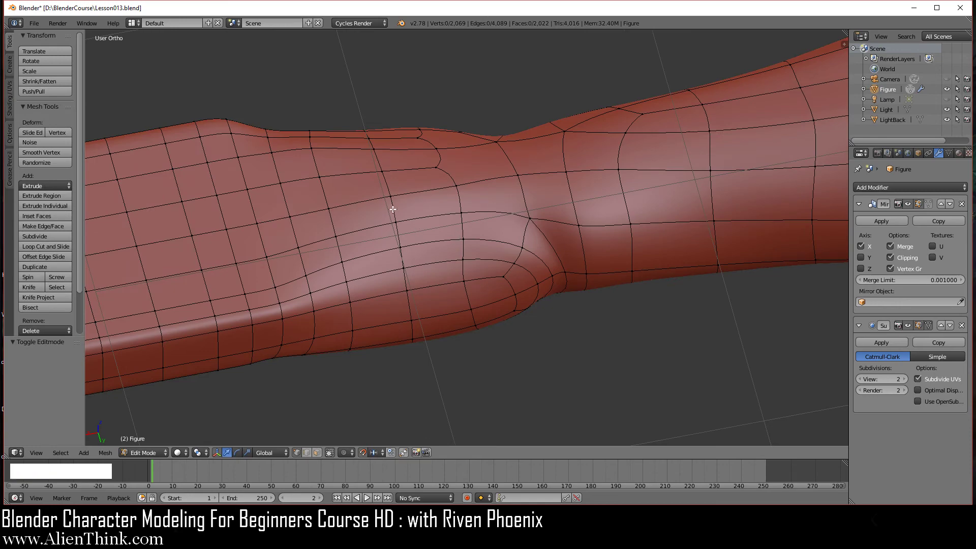
Connect the pole vertex at the wrist crease to the edge-loop vertex below it on the hand.
middle_click_drag(373, 353, 481, 325)
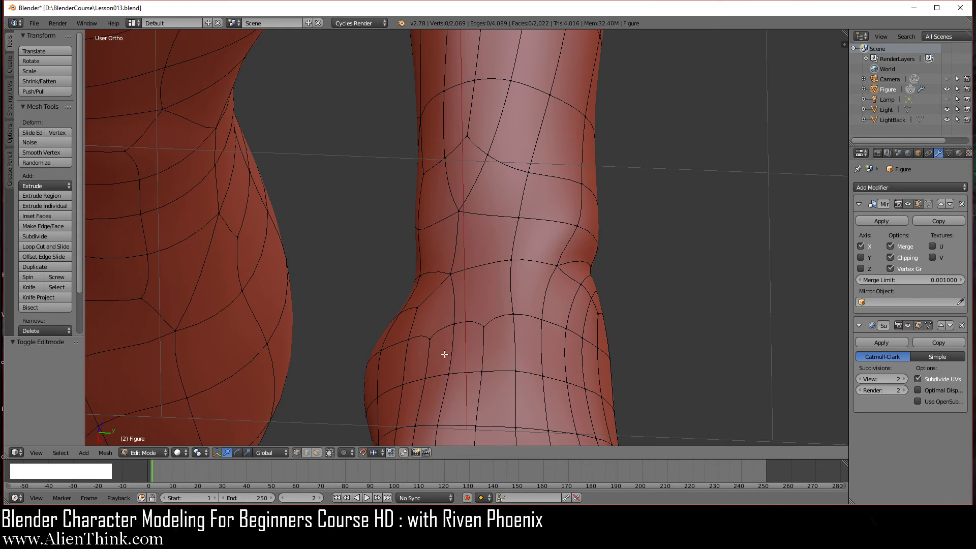
scroll(444, 354, "up", 2)
right_click(444, 292)
right_click(416, 381, "shift")
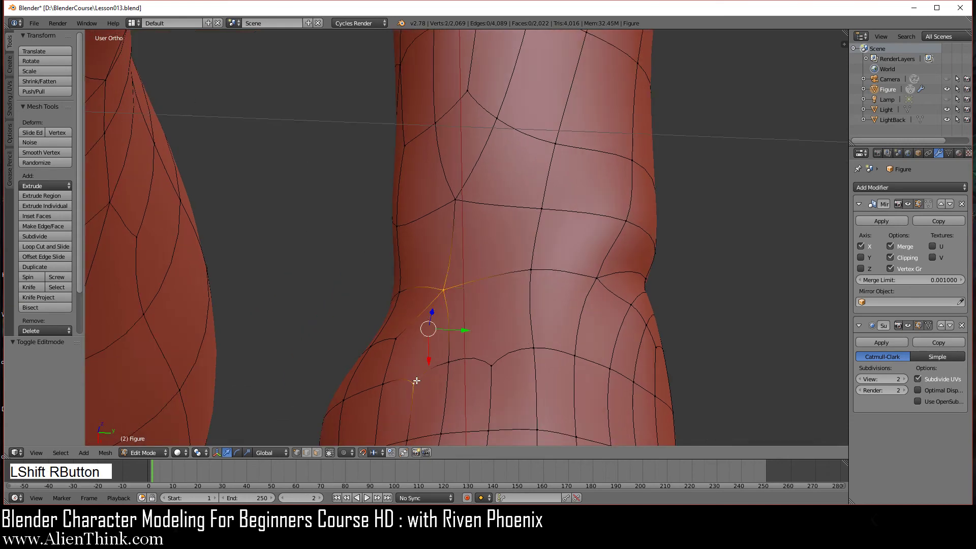
middle_click_drag(417, 380, 487, 354)
key("j")
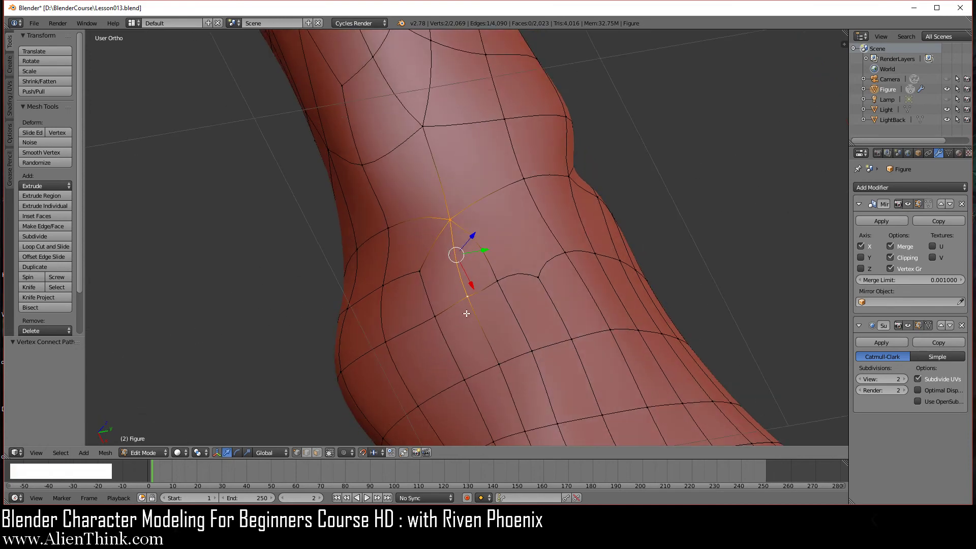
middle_click_drag(579, 335, 552, 359)
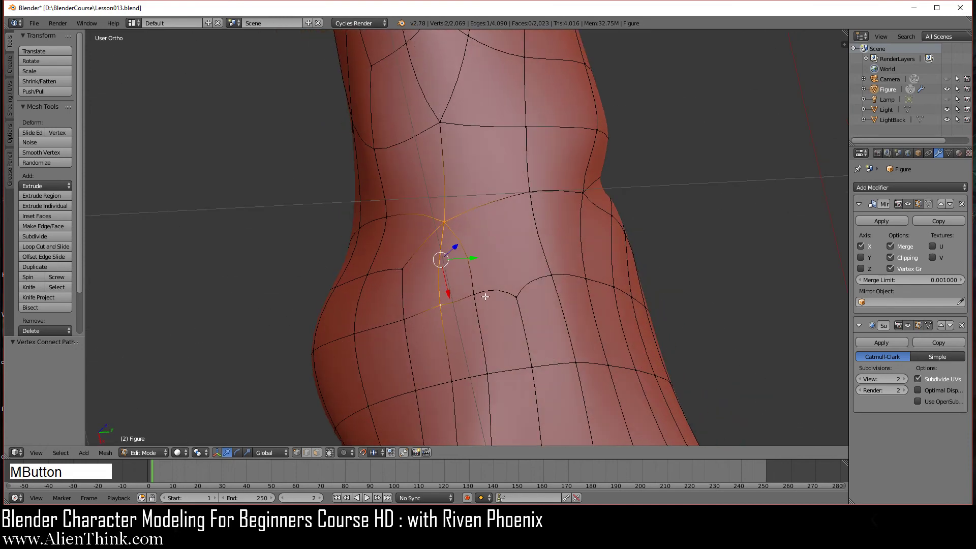
Dissolve the edge running beside the new connection, from the wrist pole vertex to the neighbouring hand vertex.
right_click(475, 292, "shift")
right_click(473, 294, "shift")
key("x")
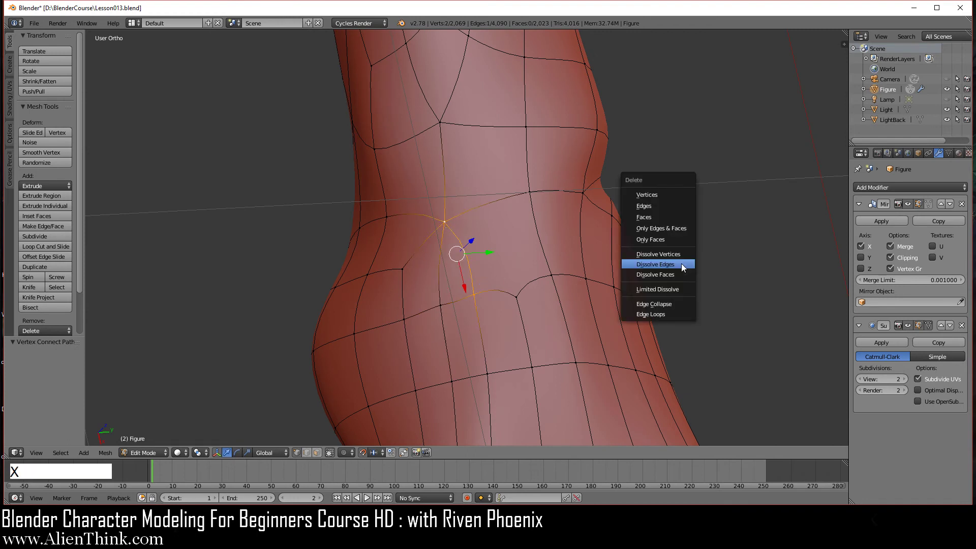
left_click(682, 262)
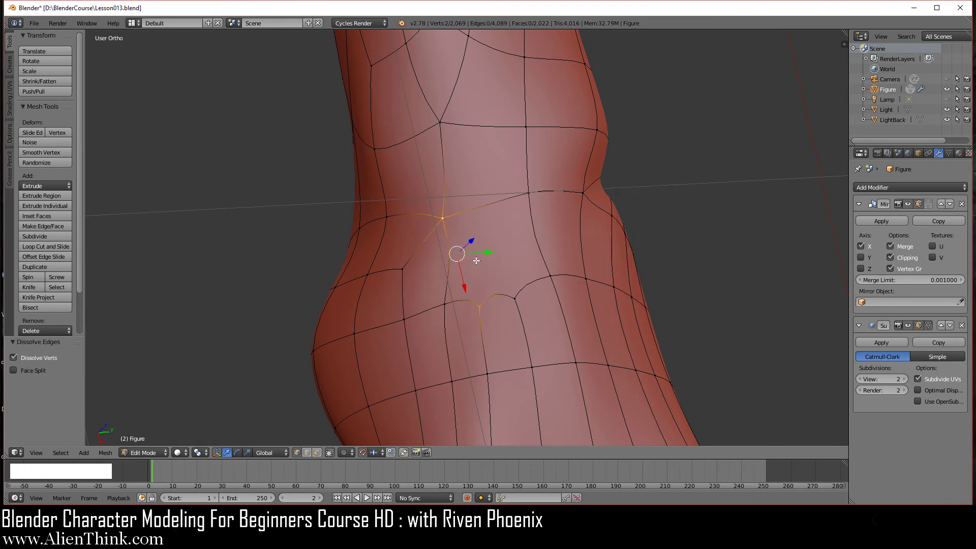
Rotate the edge below the forearm loop's V-shaped junction above the wrist, then dissolve that edge.
right_click(480, 303)
right_click(515, 298, "shift")
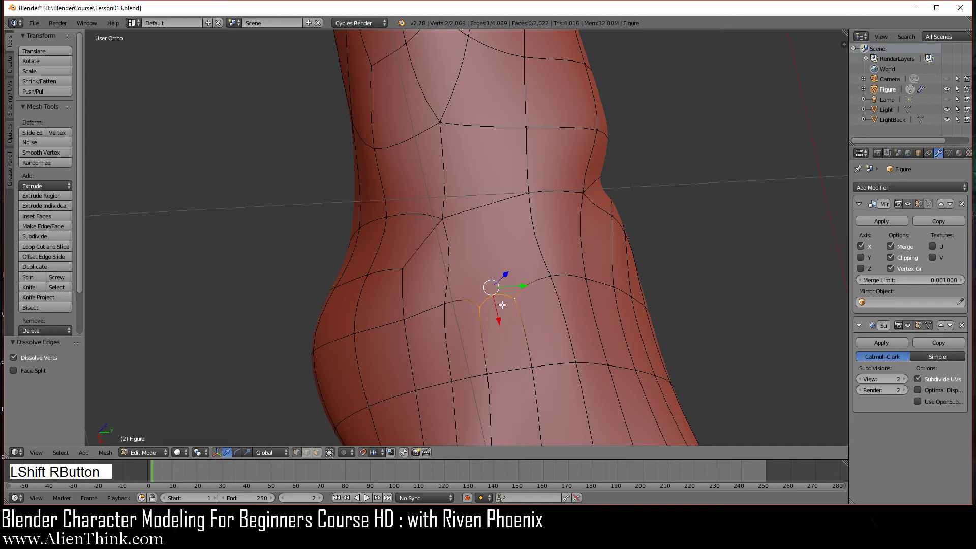
middle_click_drag(502, 305, 486, 385, "shift")
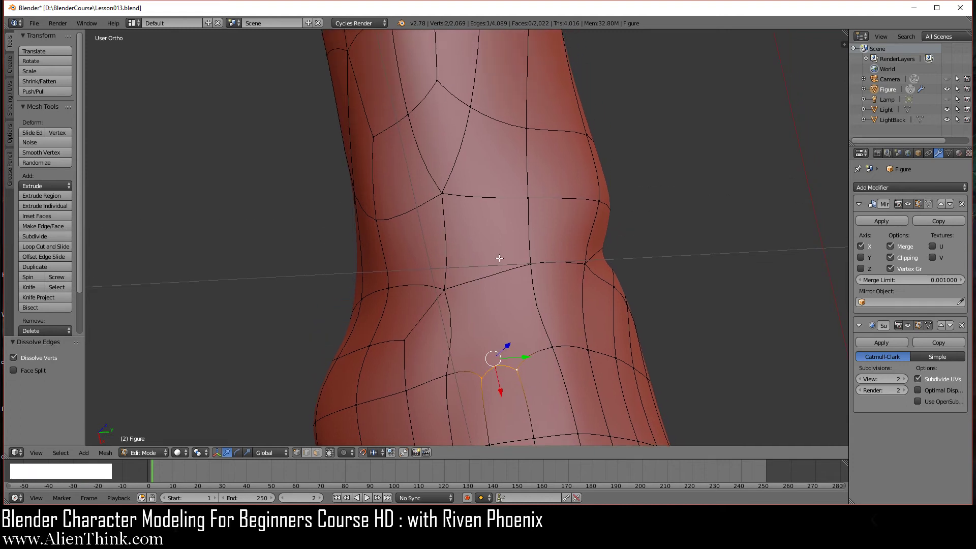
middle_click_drag(499, 259, 487, 247, "shift")
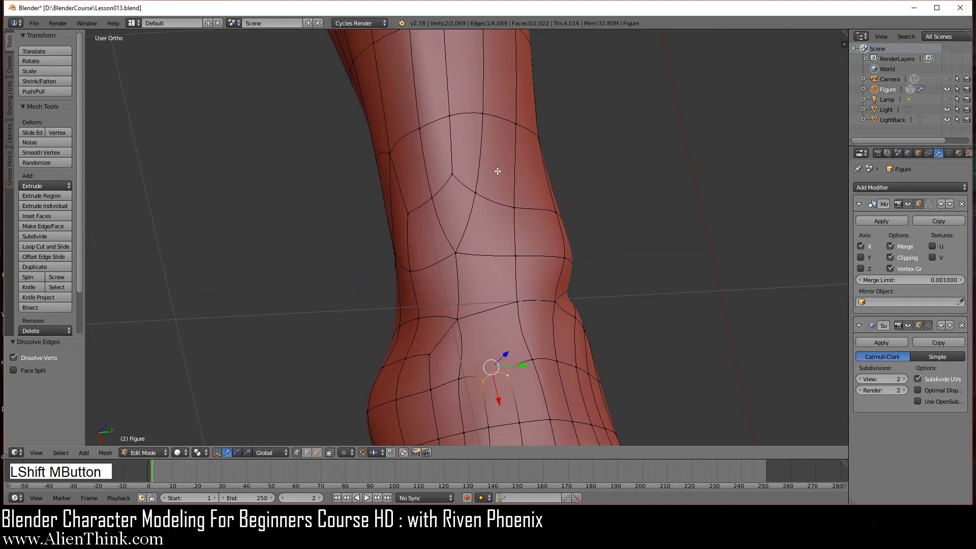
right_click(476, 197)
right_click(461, 248, "shift")
key("ctrl+a")
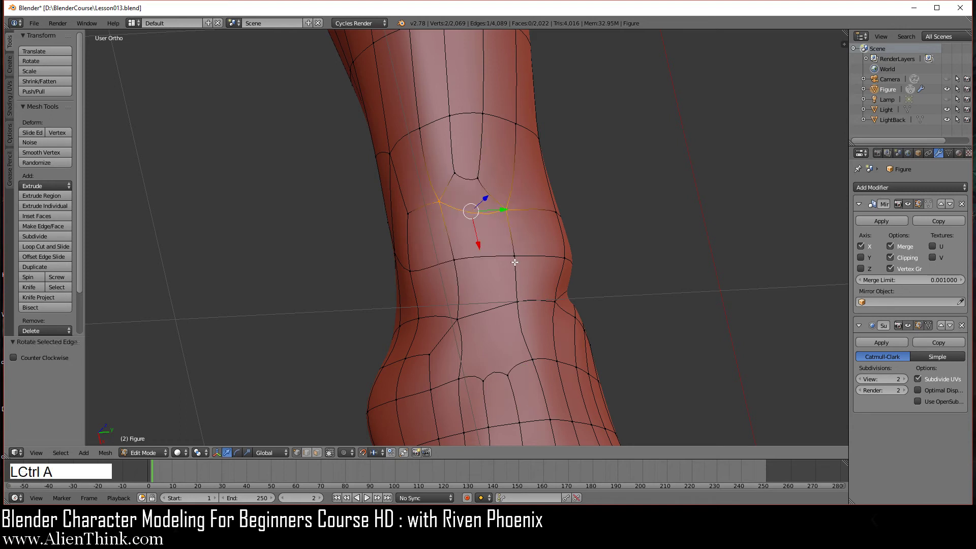
key("x")
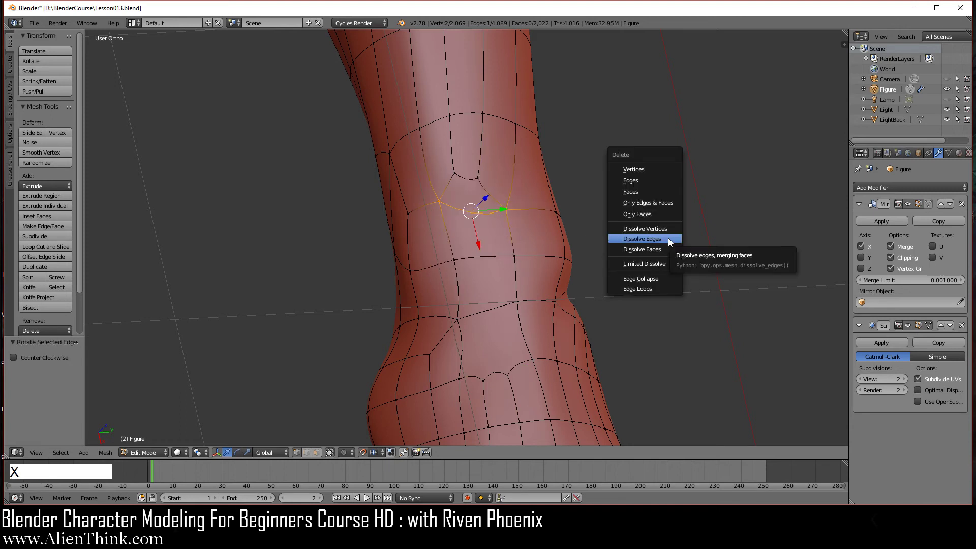
left_click(667, 239)
Connect the two open forearm vertices to the matching hand vertices with lengthwise edges across the wrist, and clear the selection.
right_click(455, 176)
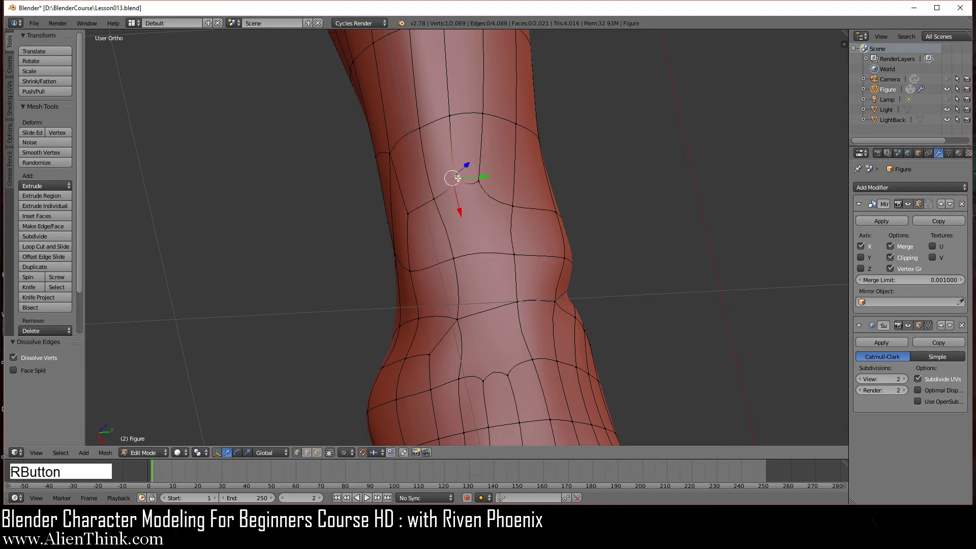
right_click(485, 376, "shift")
key("j")
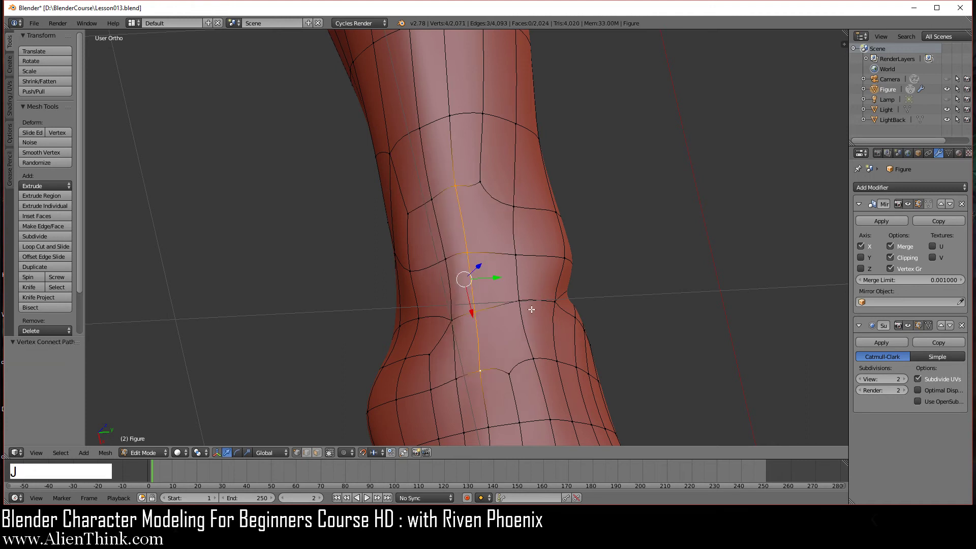
right_click(478, 184)
right_click(508, 373, "shift")
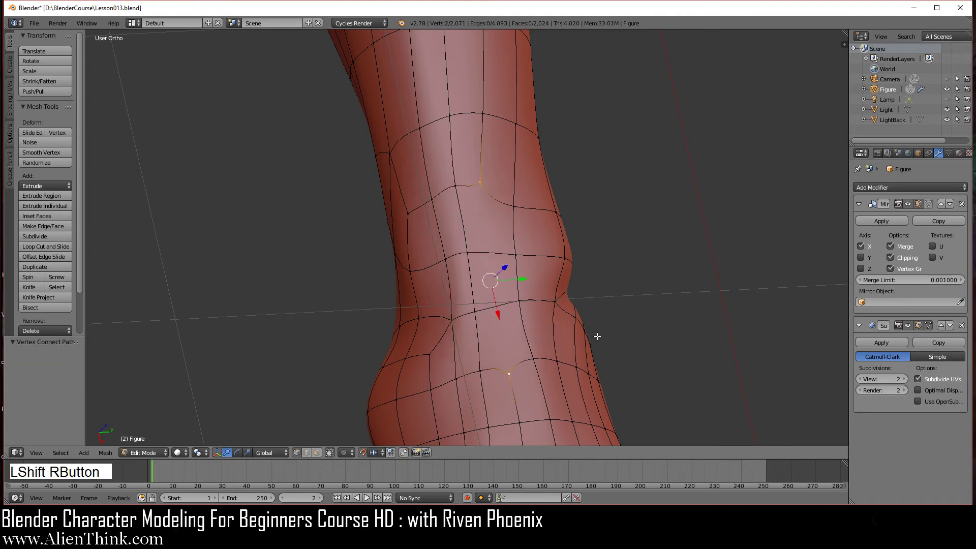
key("j")
key("a")
Rotate the diagonal edge at the wrist end of the side bulge four times to redirect it across the crease.
middle_click_drag(559, 330, 319, 318)
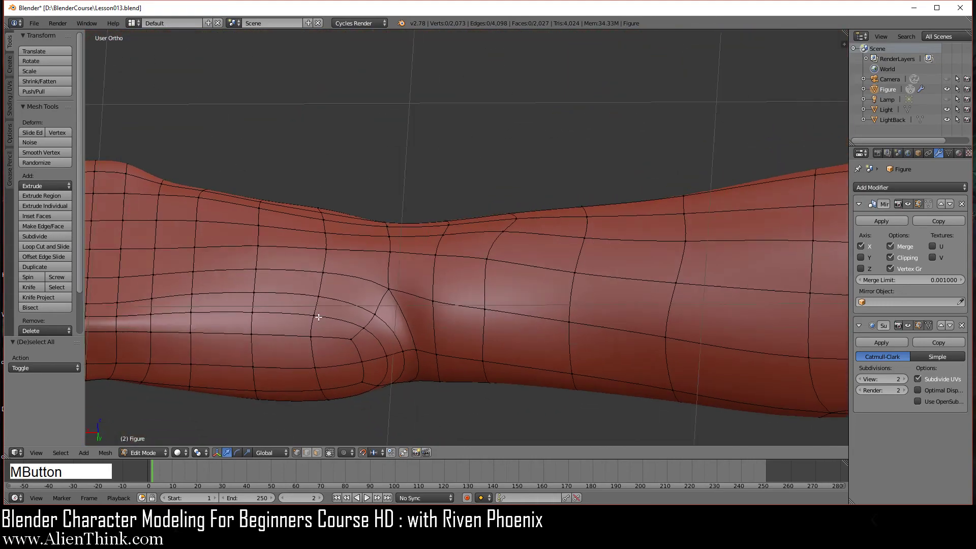
right_click(407, 340)
right_click(459, 384, "shift")
middle_click_drag(459, 383, 484, 340)
key("ctrl+a")
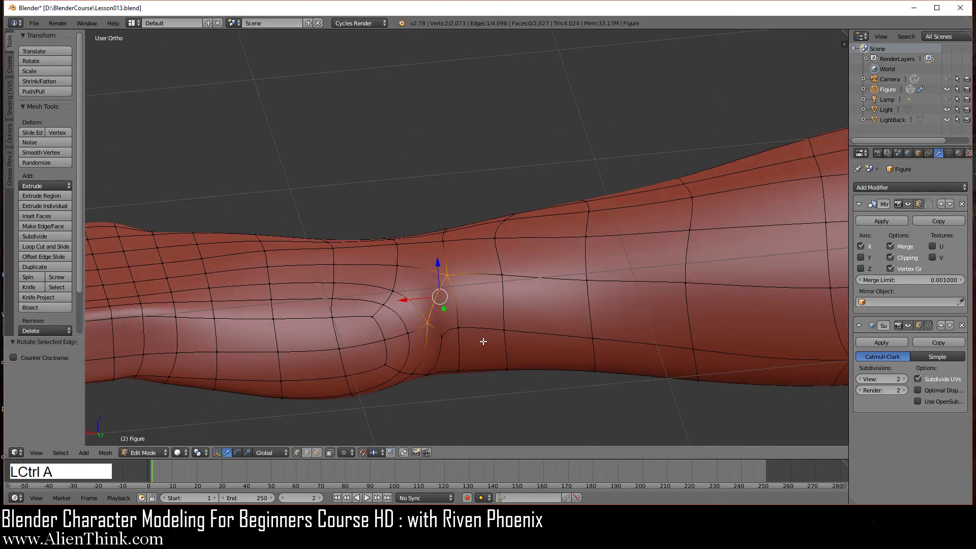
key("ctrl+a")
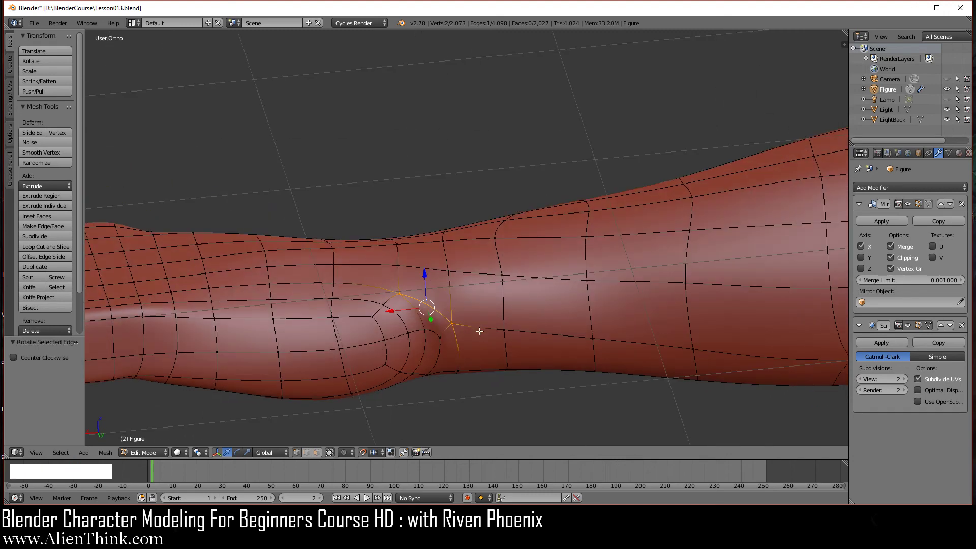
middle_click_drag(480, 331, 499, 288)
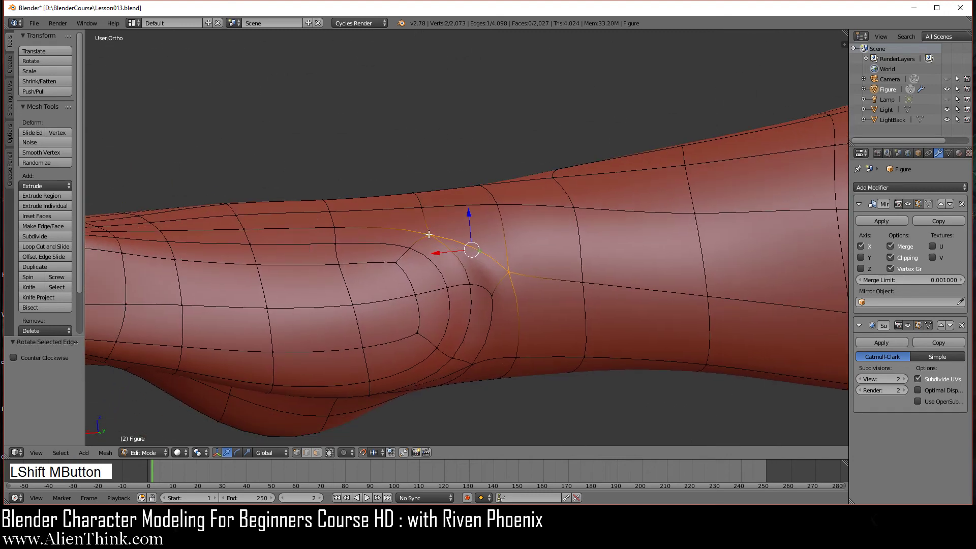
key("ctrl+a")
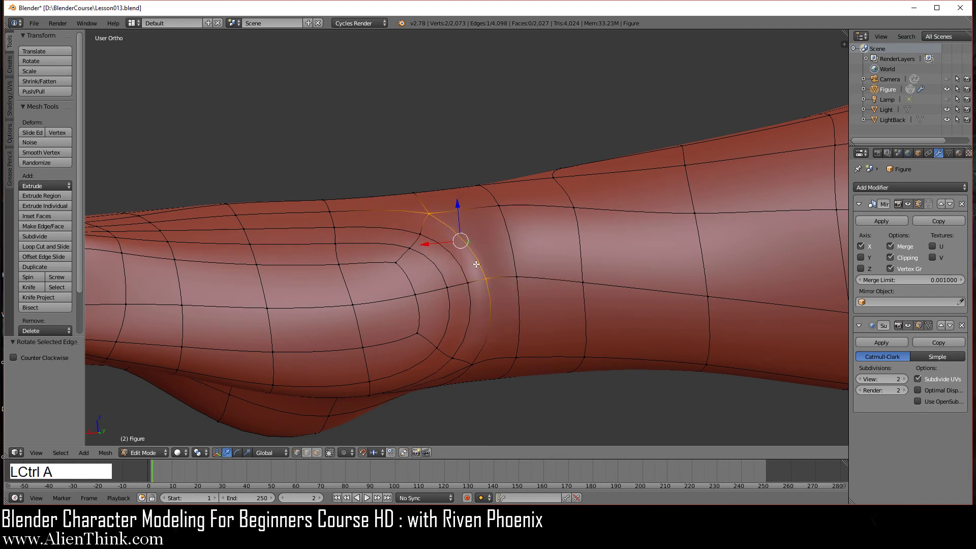
middle_click_drag(486, 263, 481, 291)
key("ctrl+a")
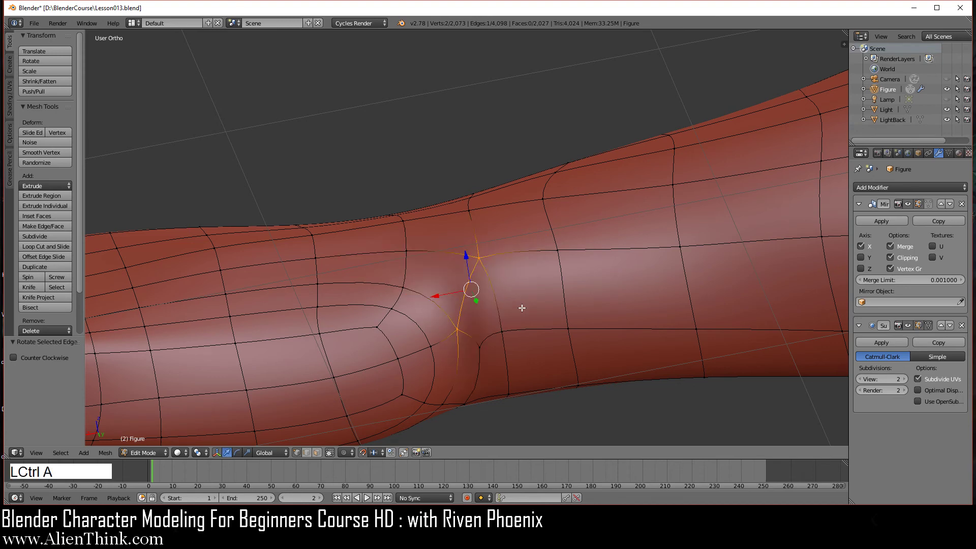
middle_click_drag(409, 348, 401, 336)
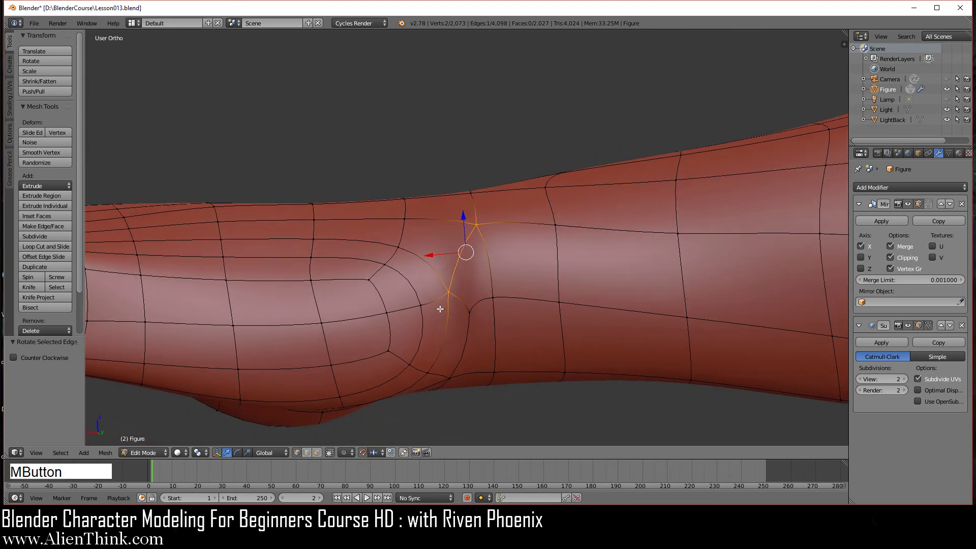
Rotate the adjoining edge lower on the wrist end of the side bulge once, and clear the selection.
right_click(444, 302)
right_click(428, 370, "shift")
key("ctrl+a")
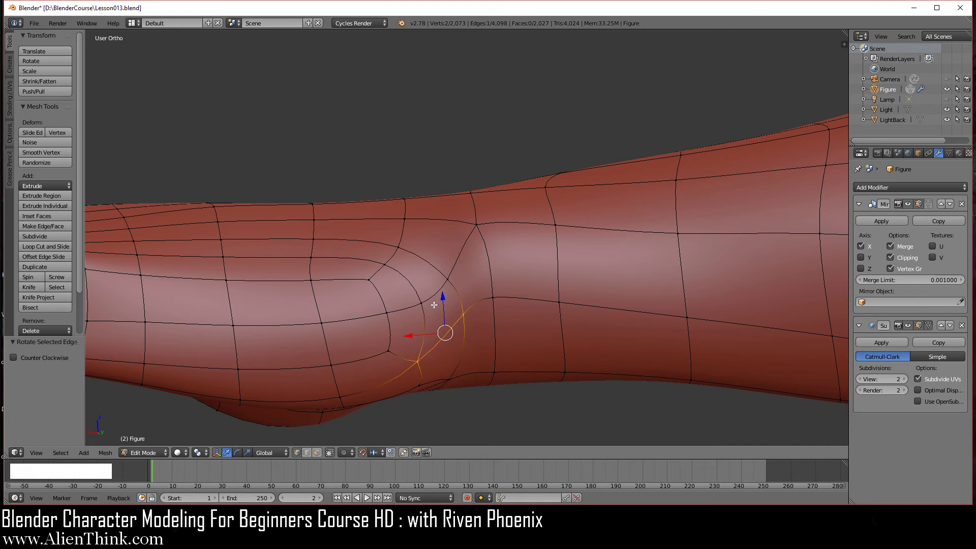
key("a")
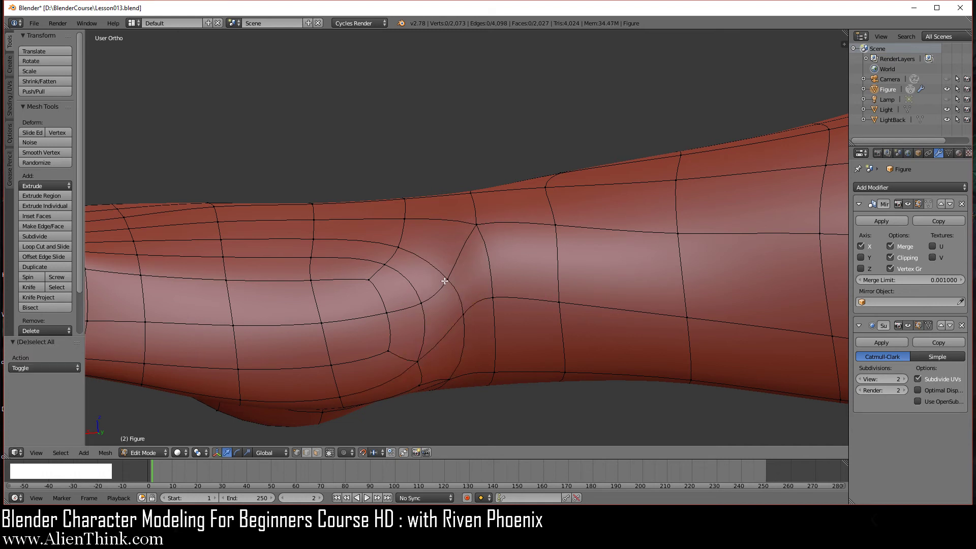
middle_click_drag(458, 288, 491, 286)
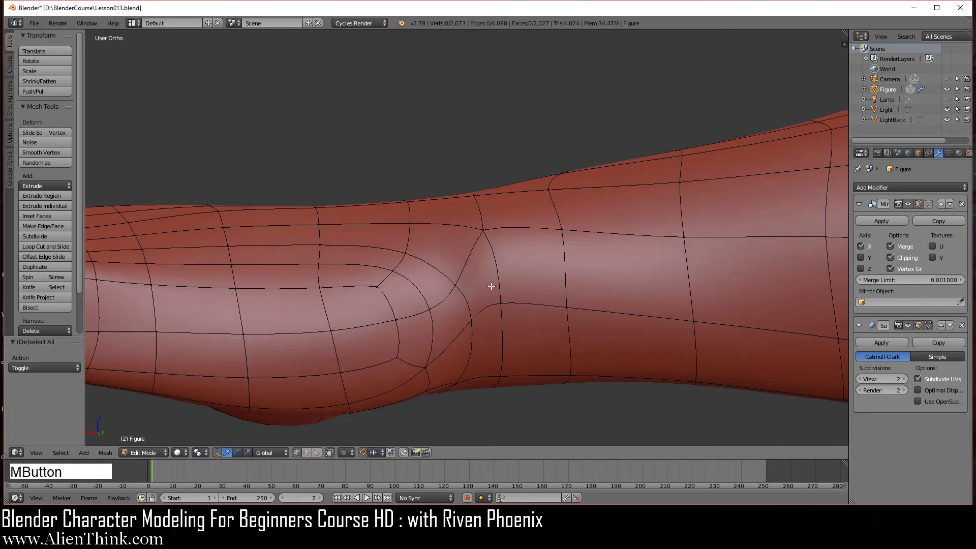
Smooth the two neighbouring vertices at the upper wrist end of the side bulge twice.
right_click(454, 284)
right_click(437, 310, "shift")
key("w")
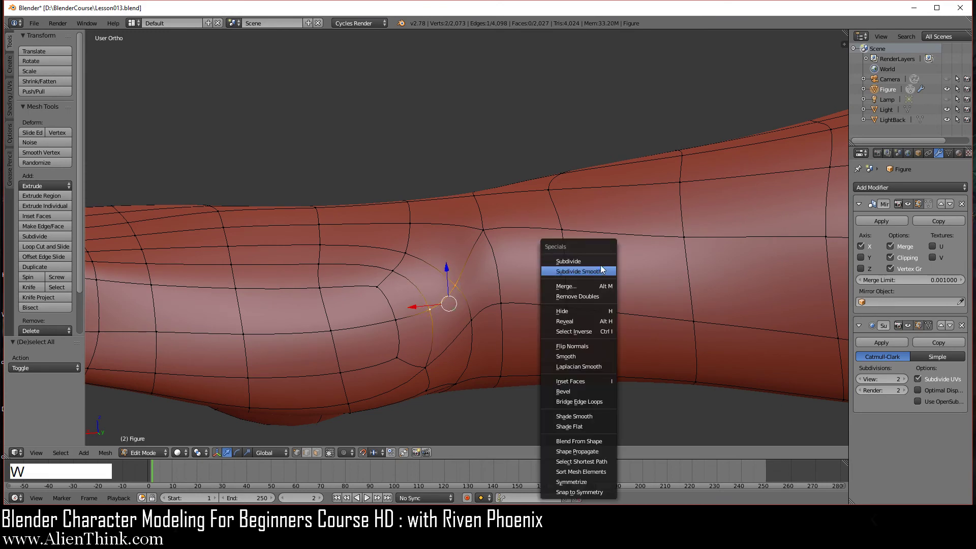
left_click(573, 355)
key("w")
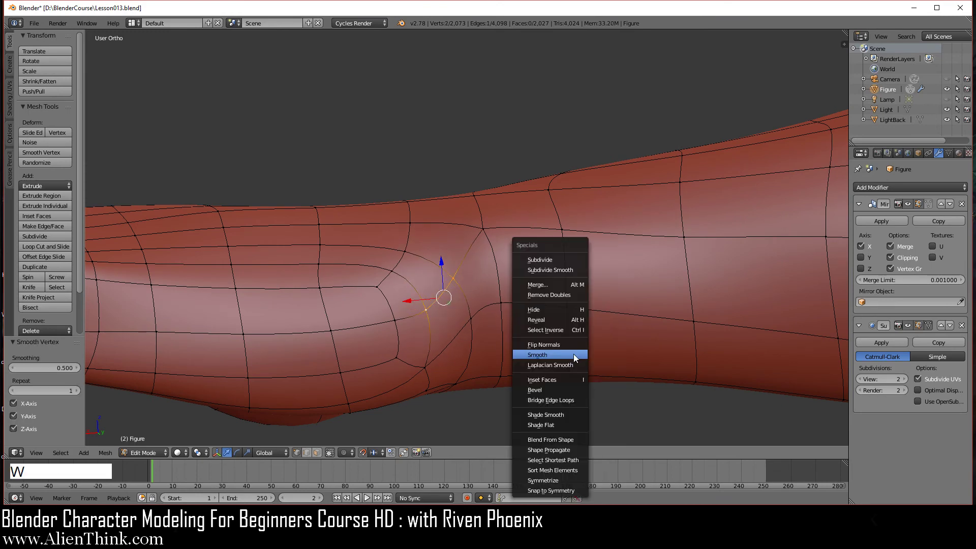
left_click(573, 355)
Examine the reworked wrist and side bulge from several angles in Object and Edit Mode, clearing the vertex selection.
middle_click_drag(448, 285, 499, 300)
key("Tab")
middle_click_drag(468, 338, 497, 304)
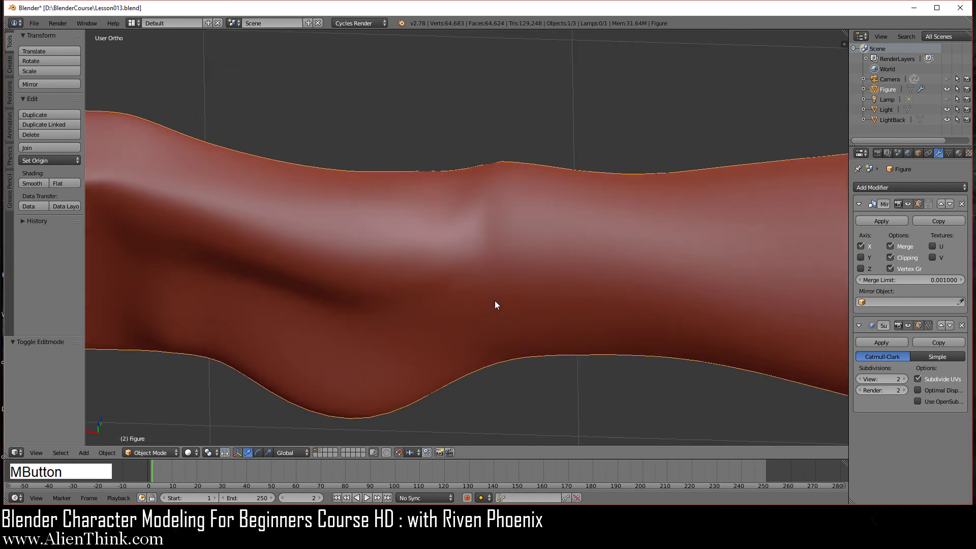
key("Tab")
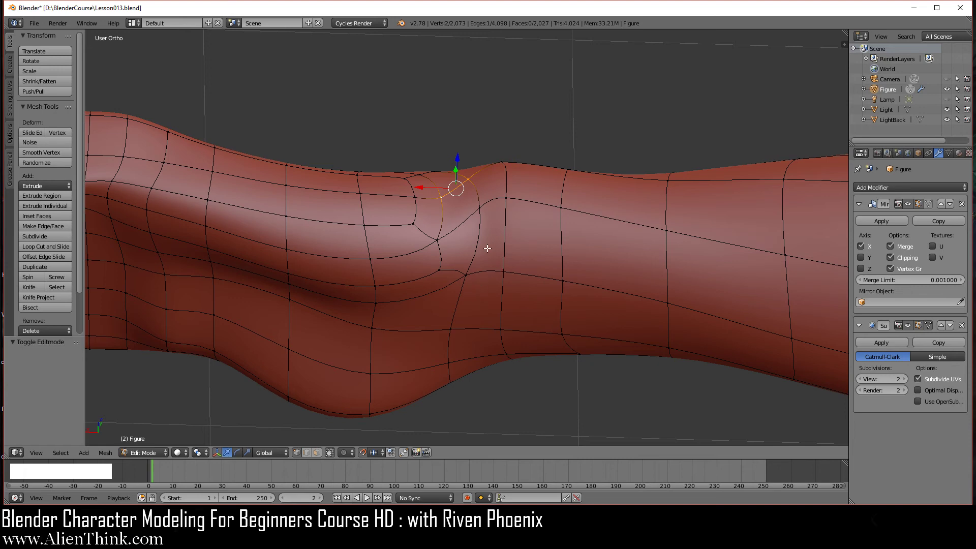
key("a")
middle_click_drag(414, 244, 386, 231)
key("Tab")
middle_click_drag(475, 285, 496, 327)
scroll(496, 333, "up", 2)
key("Tab")
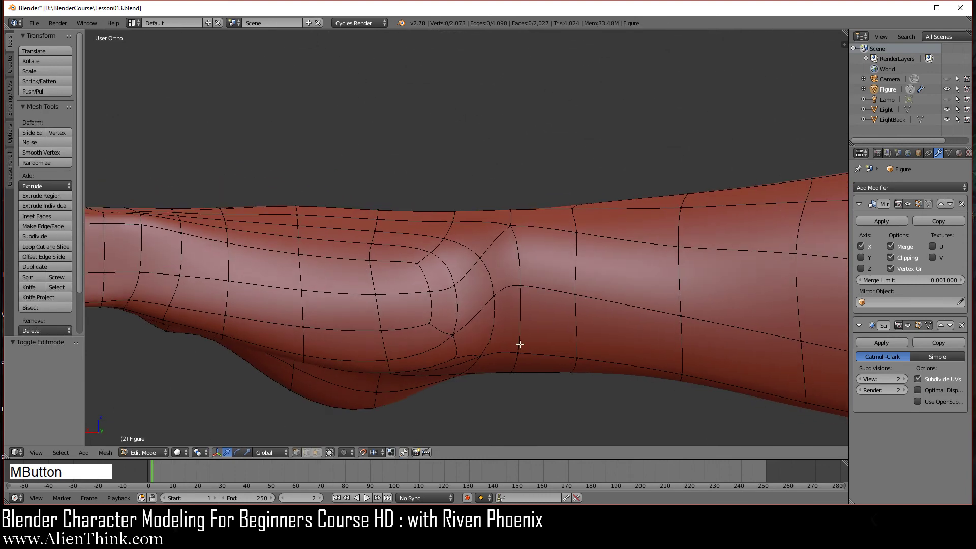
Smooth the vertex on the forearm side of the wrist crease, beside the end of the bulge, twice.
key("ctrl+KP_1")
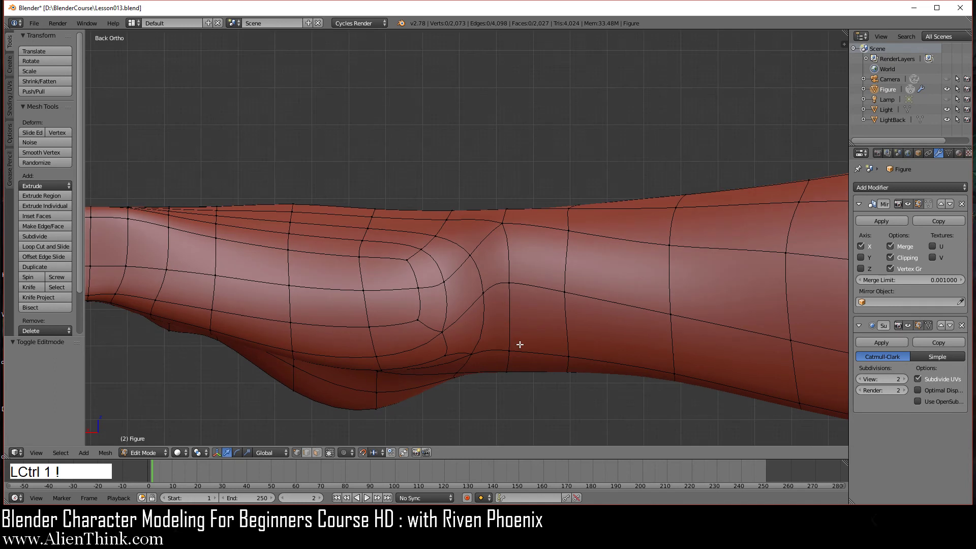
right_click(516, 284)
key("w")
left_click(666, 263)
key("w")
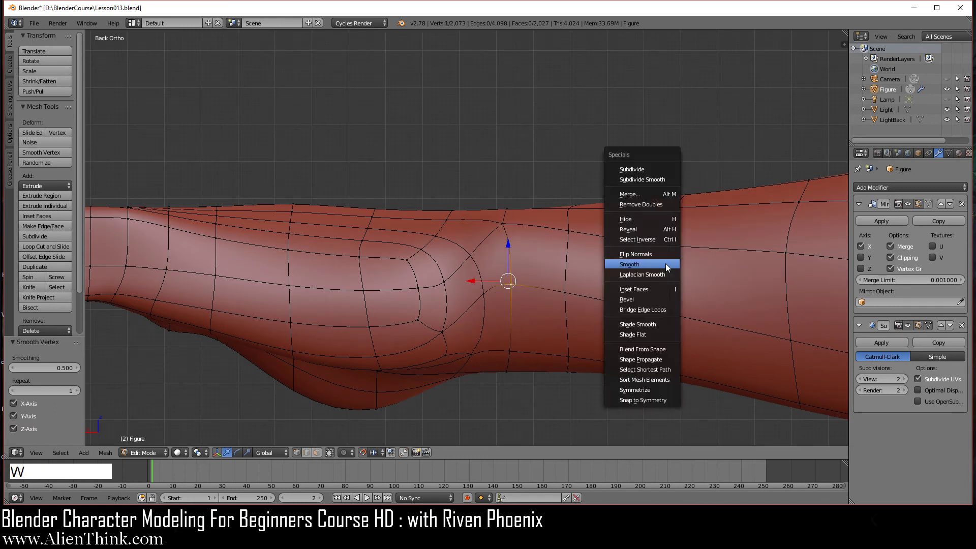
left_click(666, 264)
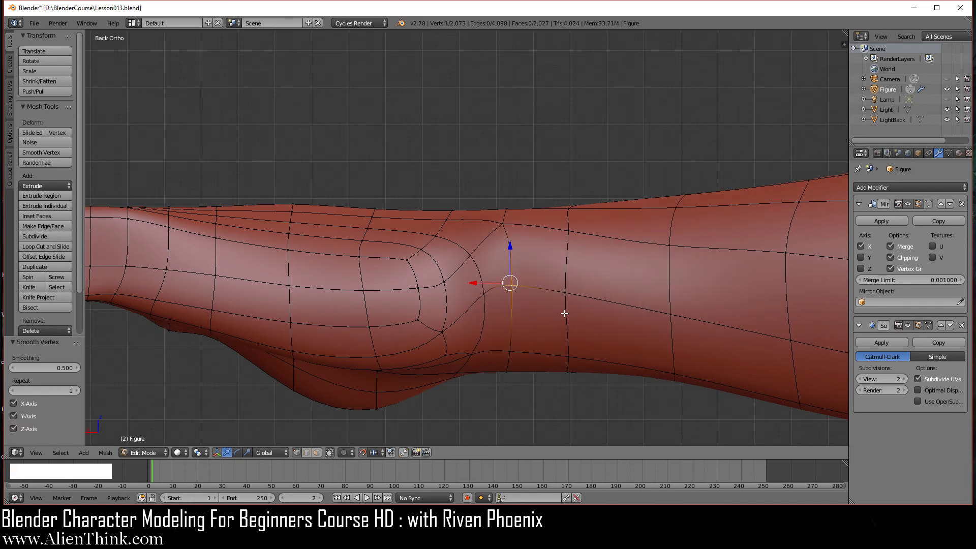
Smooth the vertex in the wrist crease, just beyond the rounded end of the side bulge, twice.
right_click(488, 294)
key("w")
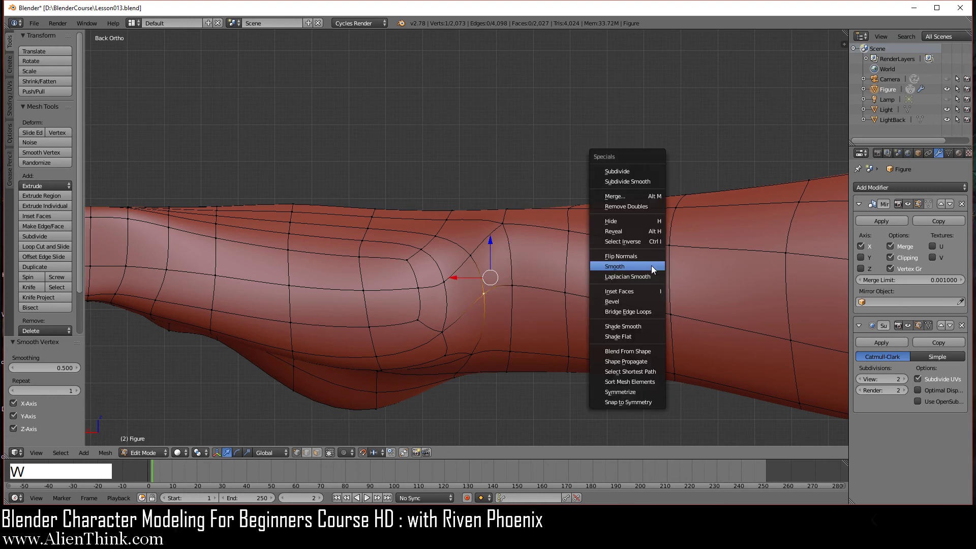
left_click(651, 266)
key("w")
left_click(651, 265)
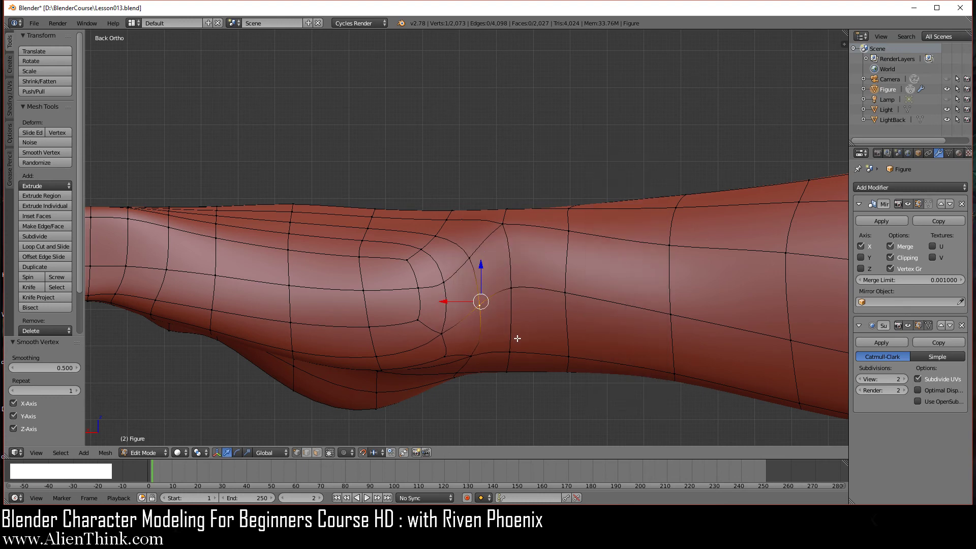
Check the wrist surface in Object Mode, and rotate the slanted edge on the forearm side of the wrist crease once.
key("Tab")
middle_click_drag(483, 284, 486, 331)
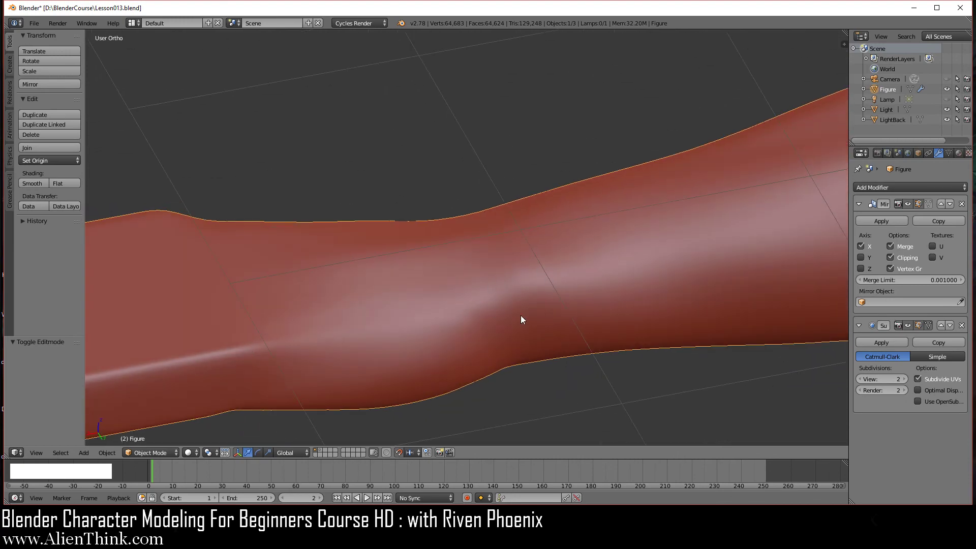
middle_click_drag(302, 320, 465, 386)
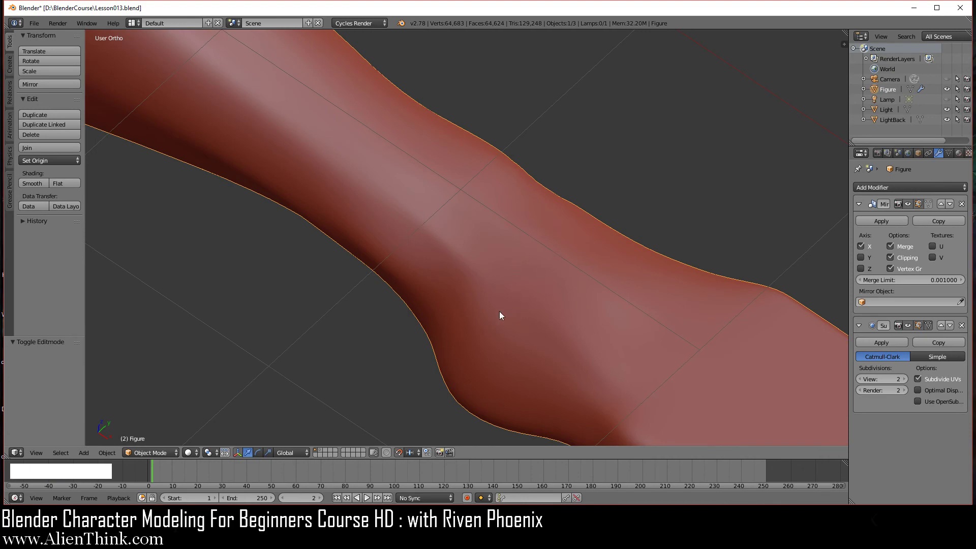
key("Tab")
middle_click_drag(456, 334, 508, 324)
right_click(462, 300)
right_click(374, 252, "shift")
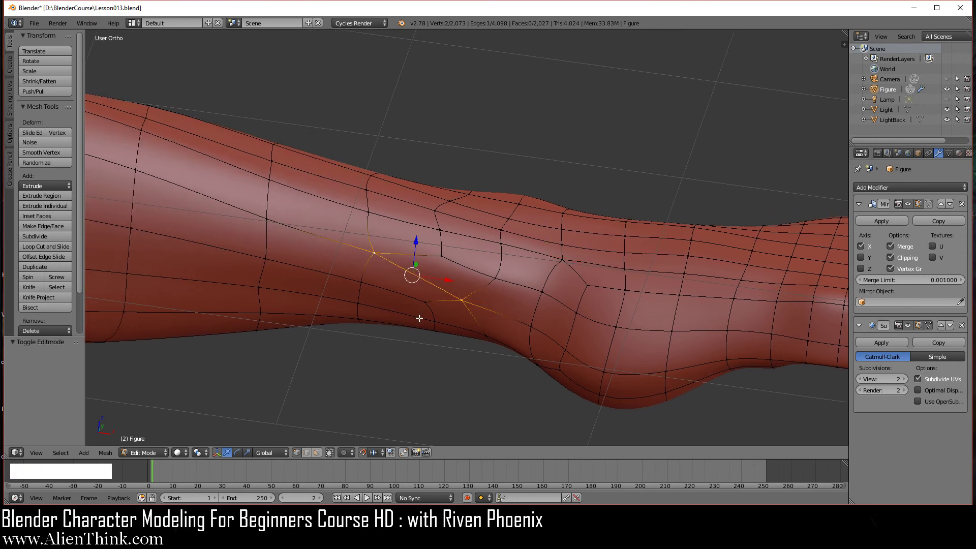
middle_click_drag(419, 318, 489, 309)
key("ctrl+a")
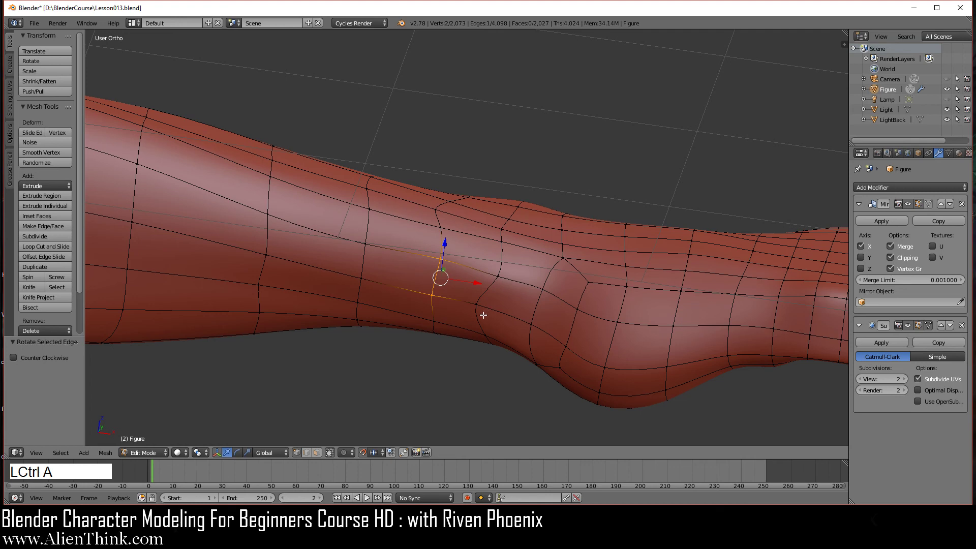
Smooth the two neighbouring vertices along the lengthwise edge just above the rotated edge once.
middle_click_drag(511, 295, 511, 268)
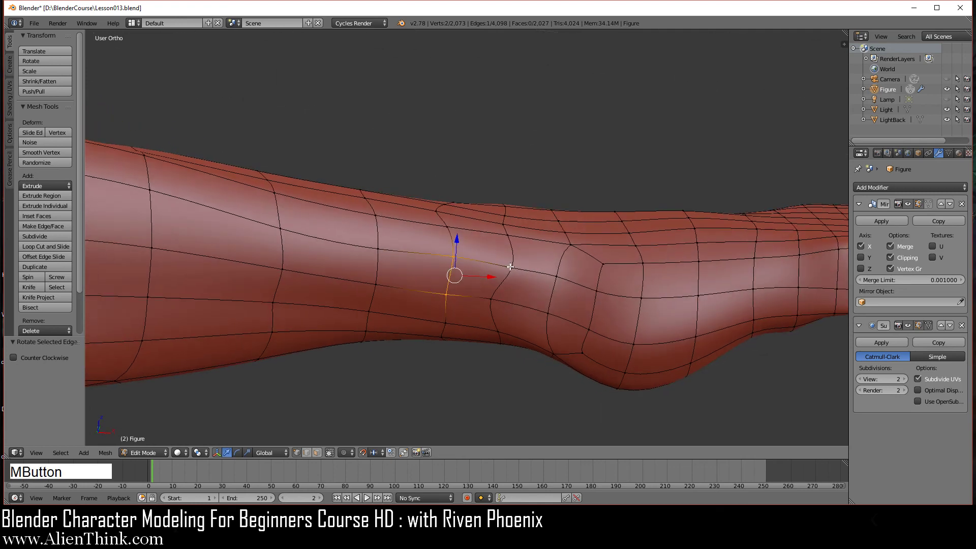
right_click(464, 255, "shift")
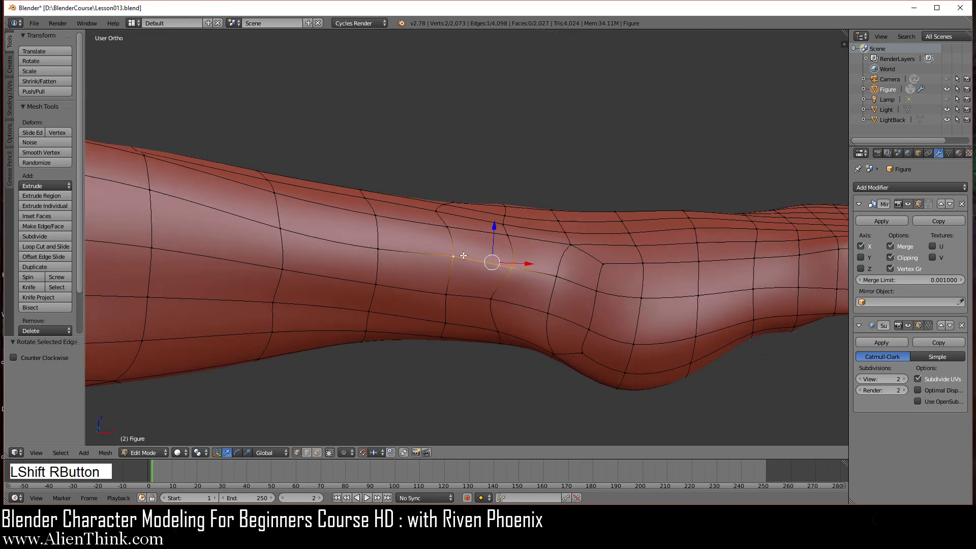
key("w")
left_click(648, 246)
middle_click_drag(473, 318, 481, 317)
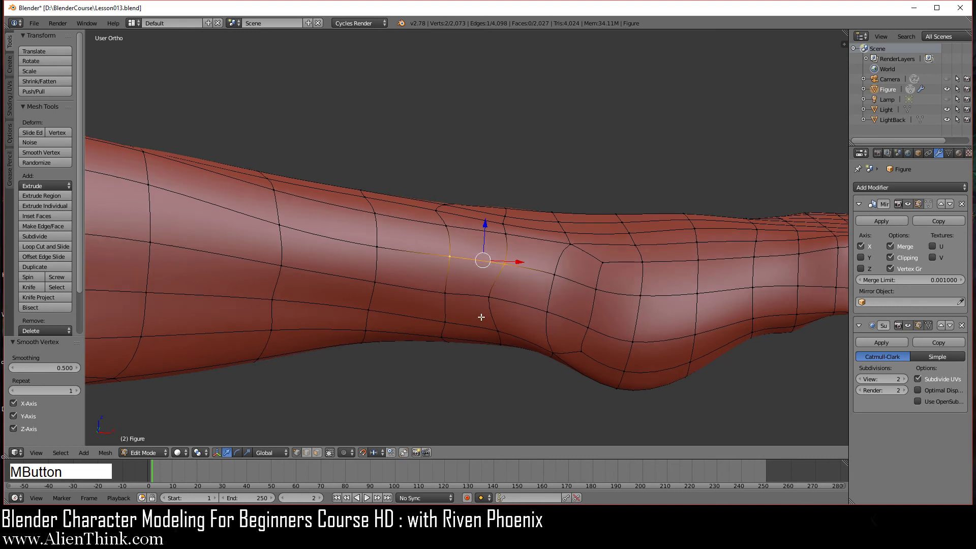
Rotate the crosswise edge beside the forearm end of the wrist bulge twice.
right_click(552, 279)
right_click(549, 310, "shift")
key("ctrl+a")
key("ctrl+a")
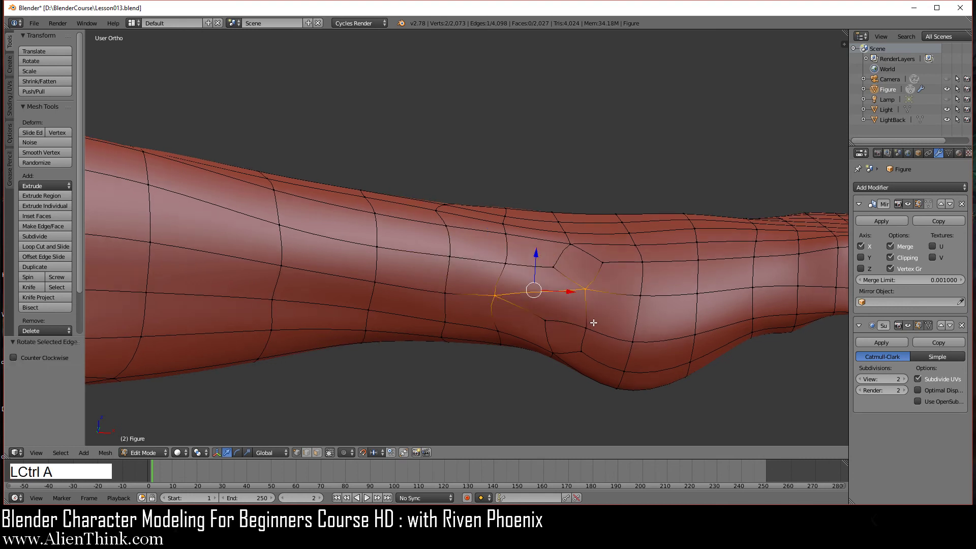
Check the bulge in Object Mode, and smooth the two end vertices of the twice-rotated edge once.
key("Tab")
middle_click_drag(474, 309, 529, 311)
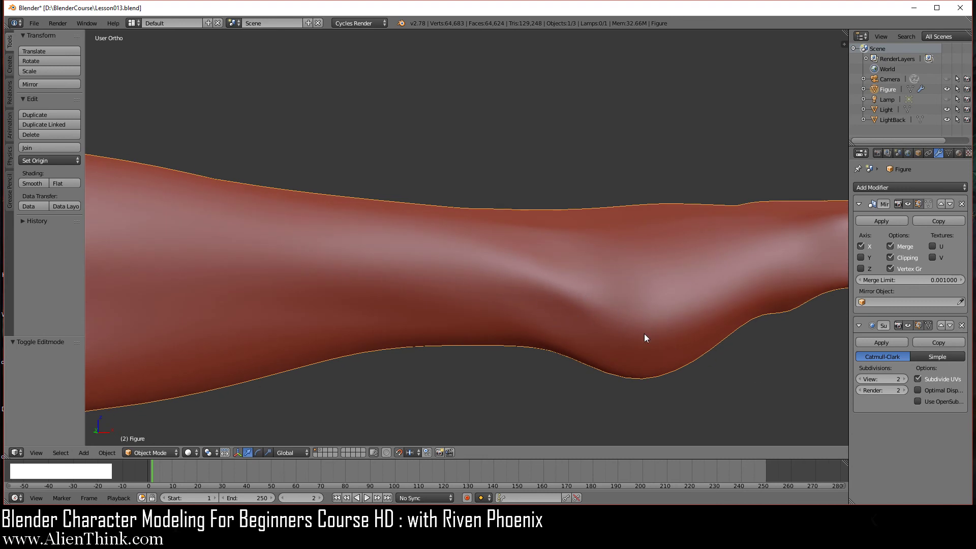
key("Tab")
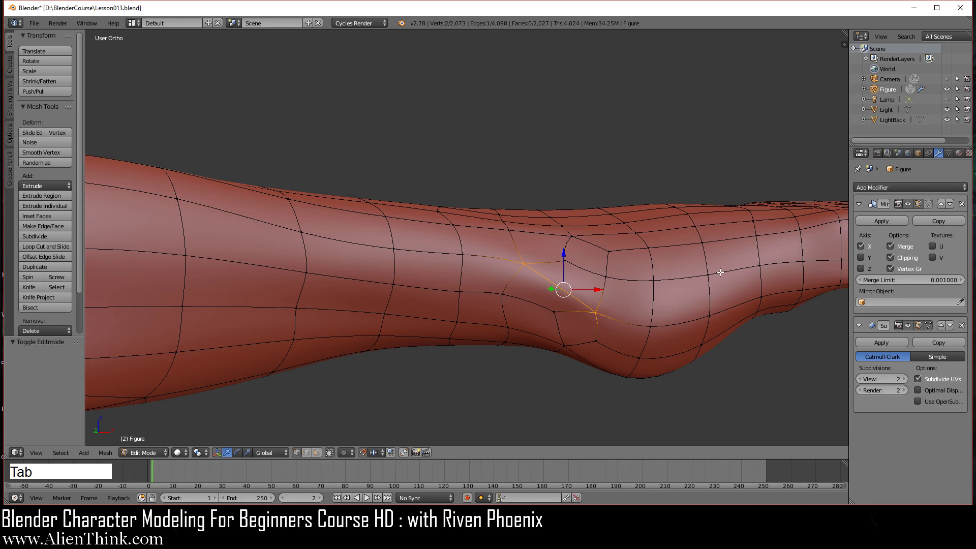
key("w")
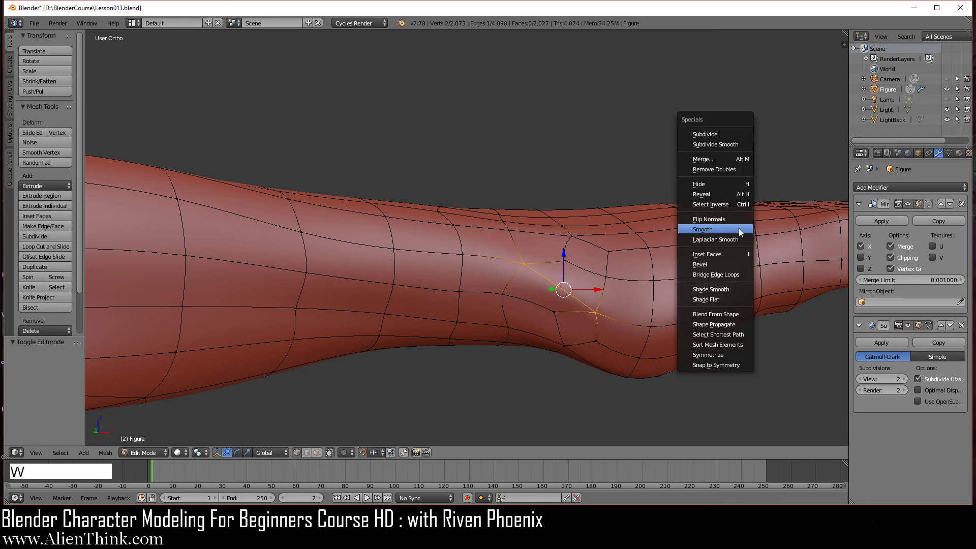
left_click(739, 229)
Switch to face selection and select the patch of six faces across the forearm side of the upper wrist.
middle_click_drag(739, 228, 526, 335)
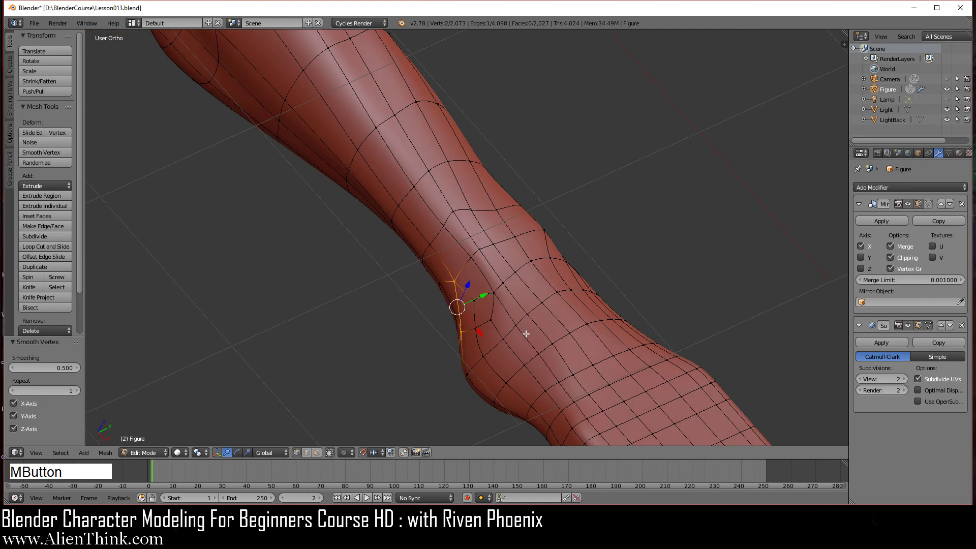
left_click(317, 453)
right_click(460, 234)
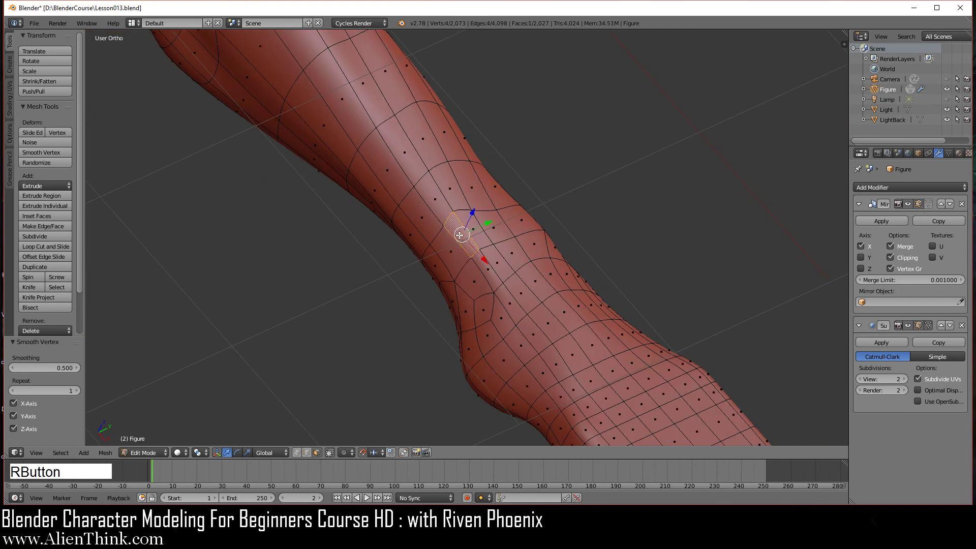
right_click(482, 238, "shift")
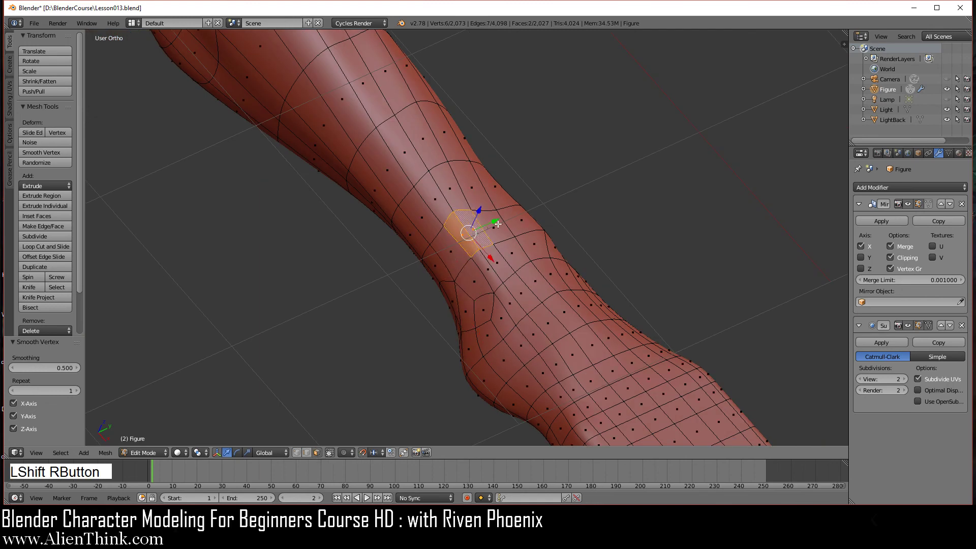
right_click(498, 223, "shift")
right_click(511, 254, "shift")
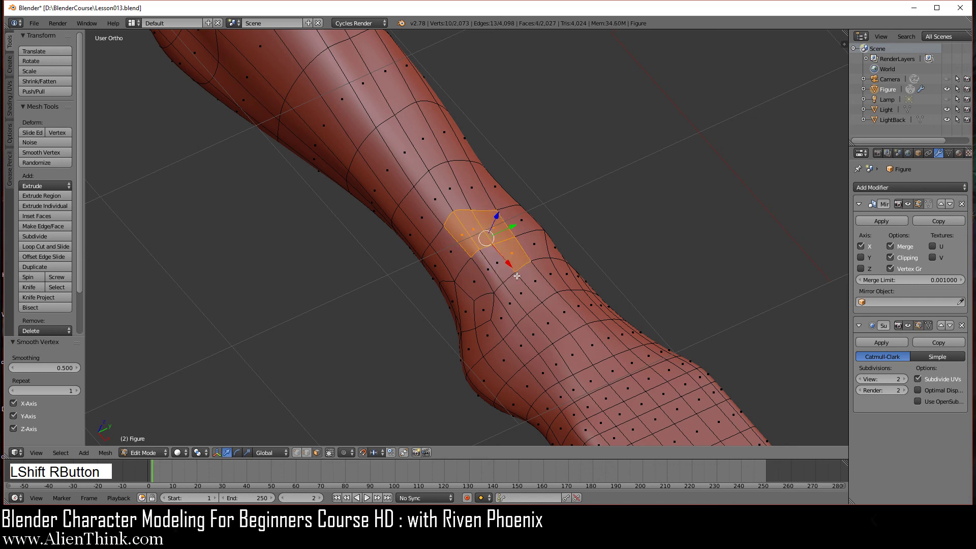
right_click(496, 275, "shift")
right_click(501, 272, "shift")
middle_click_drag(501, 331, 455, 325)
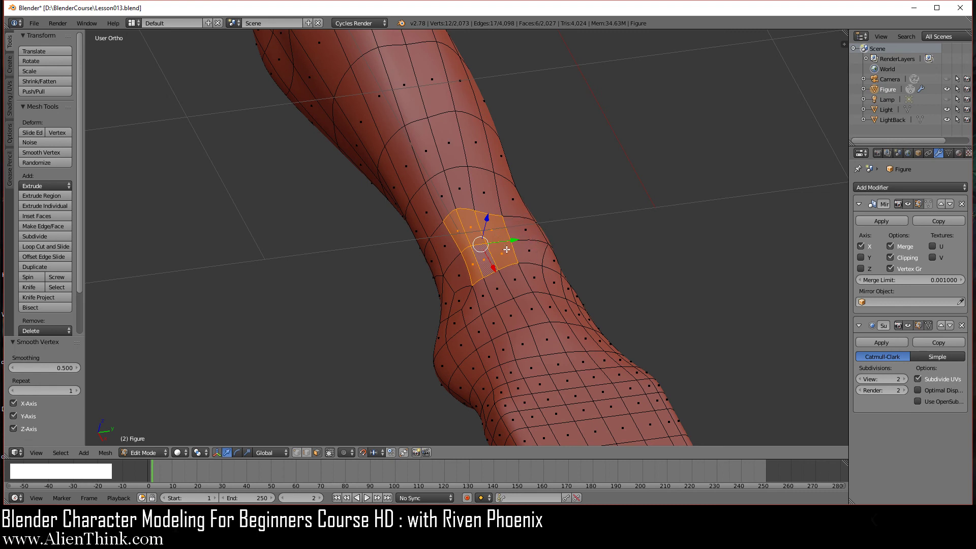
Extend the face selection along the upper wrist toward the hand block, including the faces beside it on the far side.
middle_click_drag(514, 323, 519, 324, "shift")
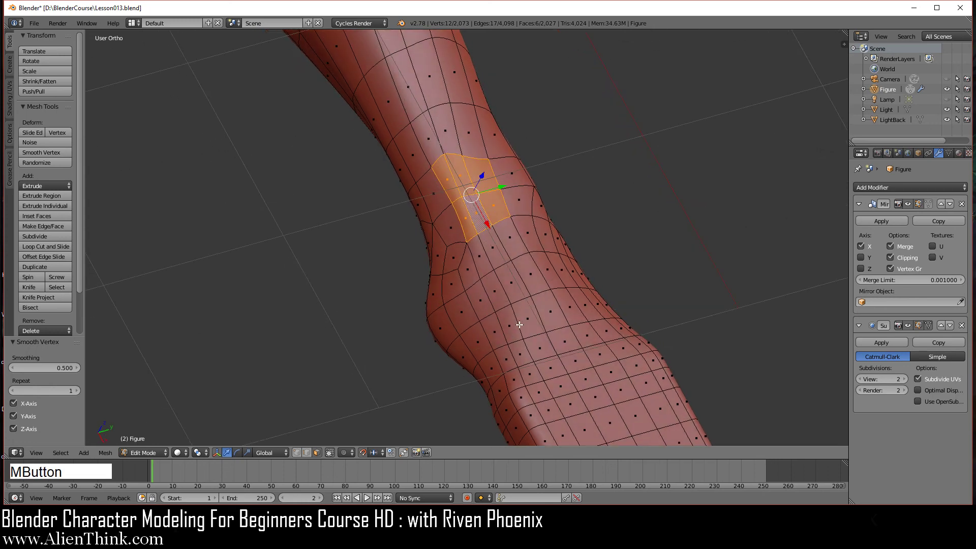
left_click(505, 255)
left_click(530, 287)
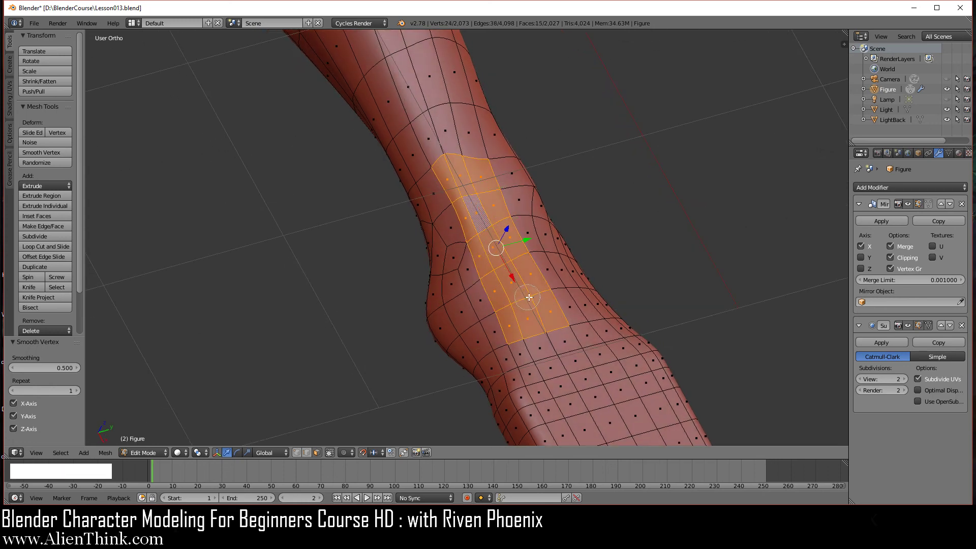
right_click(547, 272, "shift")
right_click(570, 287, "shift")
right_click(585, 305, "shift")
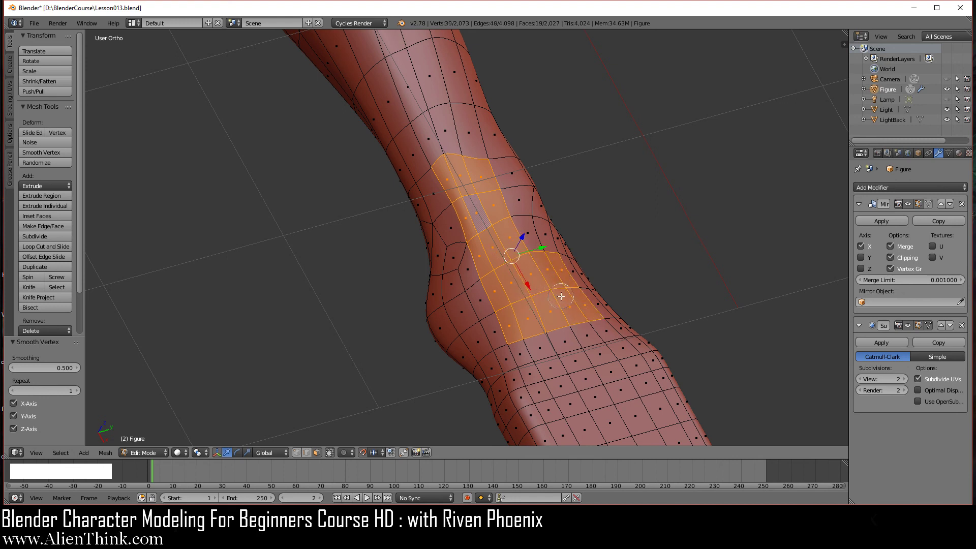
Smooth the selected patch of upper-wrist faces three times.
key("w")
left_click(725, 217)
key("w")
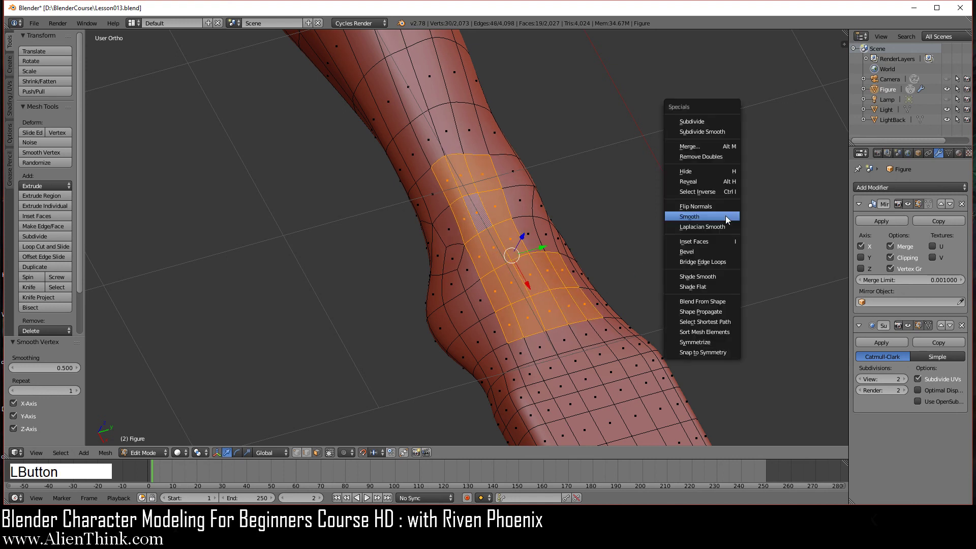
left_click(726, 216)
key("w")
left_click(725, 216)
Deselect the patch's hand-side faces with Circle Select and smooth the remaining nine forearm-side faces once.
key("c")
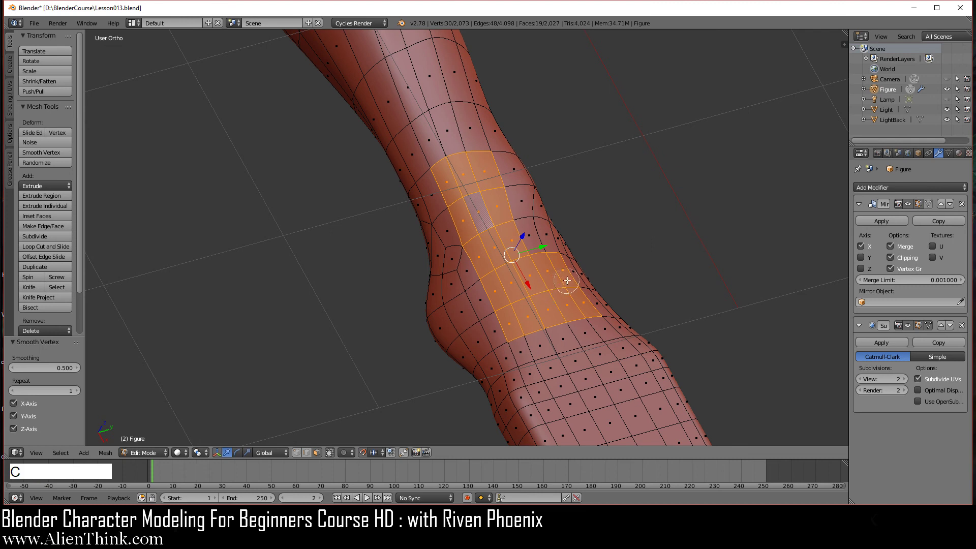
mouse_move(572, 277)
middle_mouse_down()
mouse_move(562, 320)
mouse_move(610, 287)
middle_mouse_up()
right_click(613, 286)
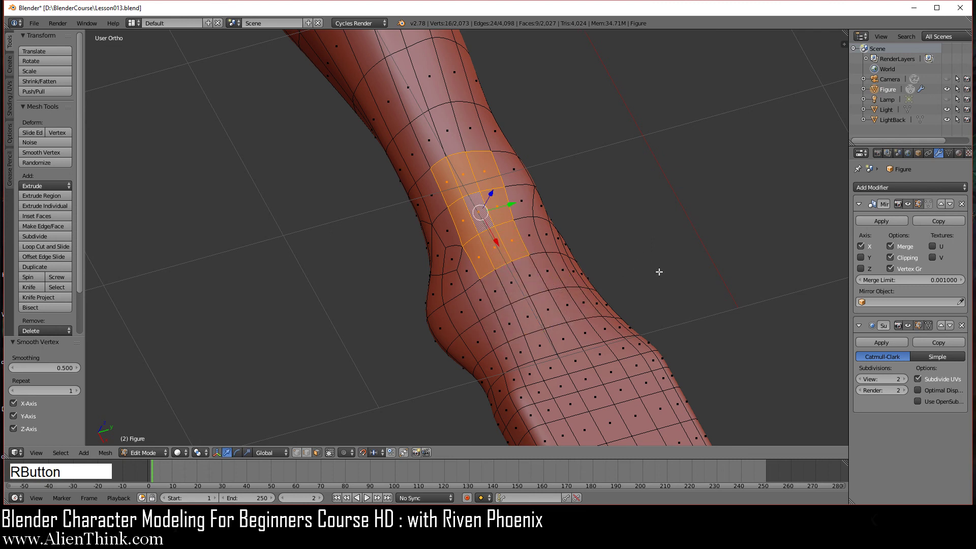
key("w")
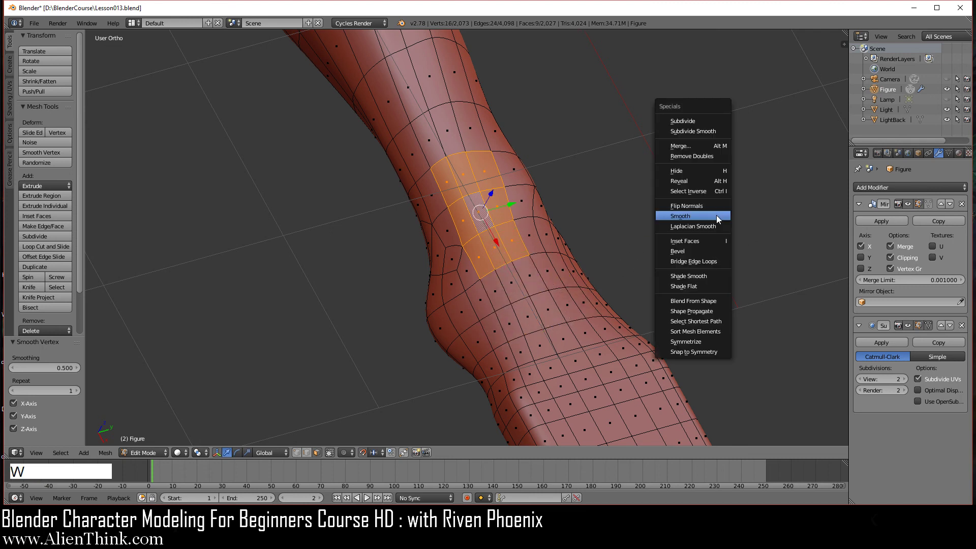
left_click(716, 215)
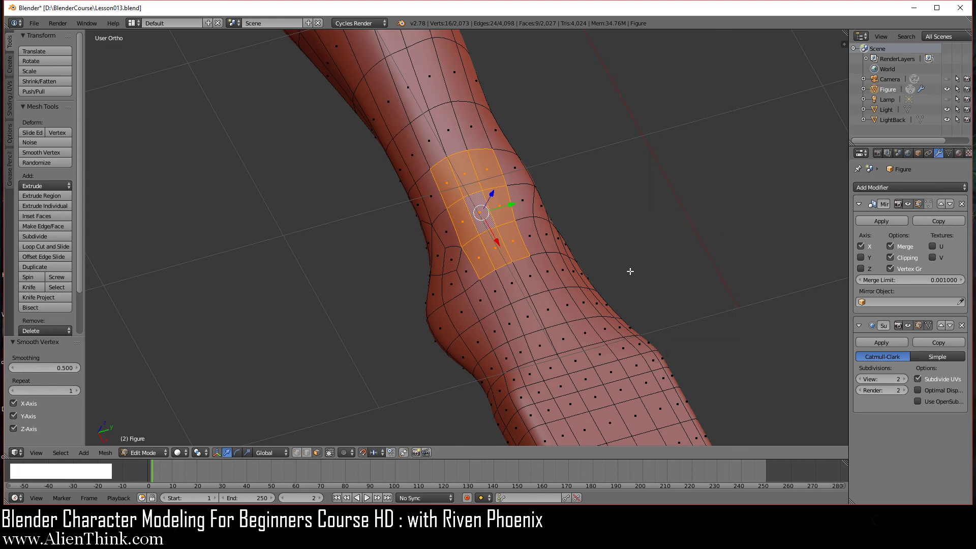
Examine the smoothed wrist, side bulge and hand block from several angles in Object and Edit Mode.
key("Tab")
scroll(526, 310, "down", 2)
middle_click_drag(525, 310, 596, 291)
scroll(559, 321, "up", 2)
middle_click_drag(530, 349, 521, 233)
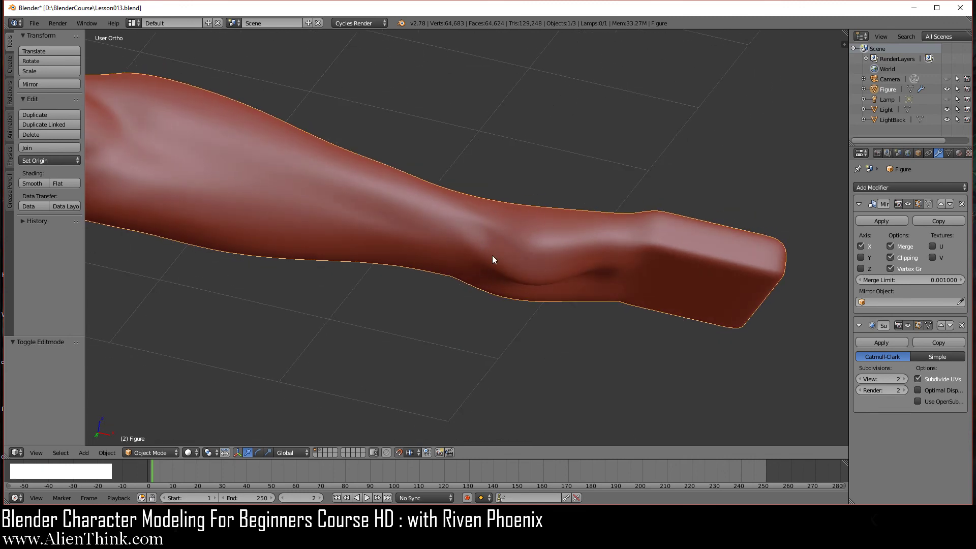
middle_click_drag(504, 365, 510, 235)
scroll(537, 289, "up", 2)
key("Tab")
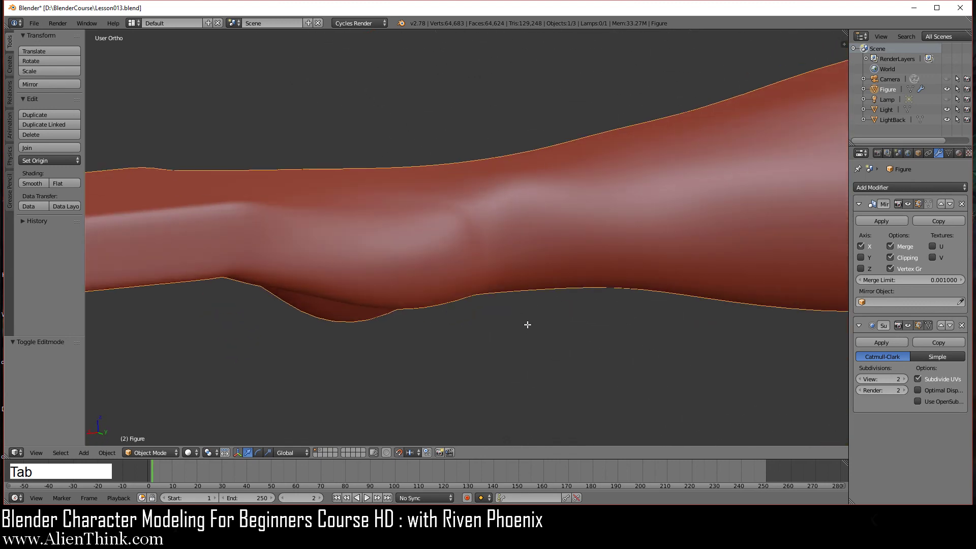
middle_click_drag(524, 322, 530, 239)
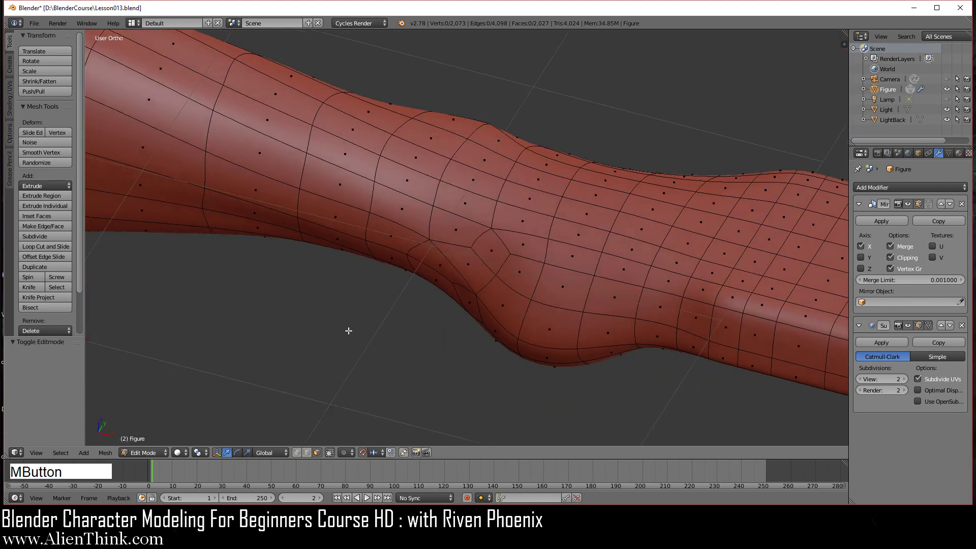
middle_click_drag(349, 331, 517, 262)
scroll(502, 278, "up", 1)
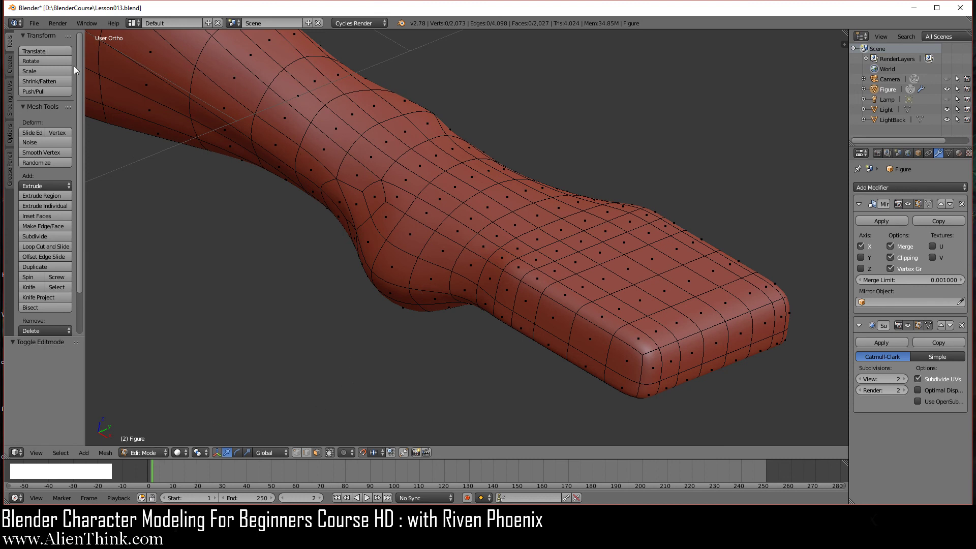
Save the scene as Lesson014.blend in the BlenderCourse folder, overwriting the existing file.
left_click(35, 23)
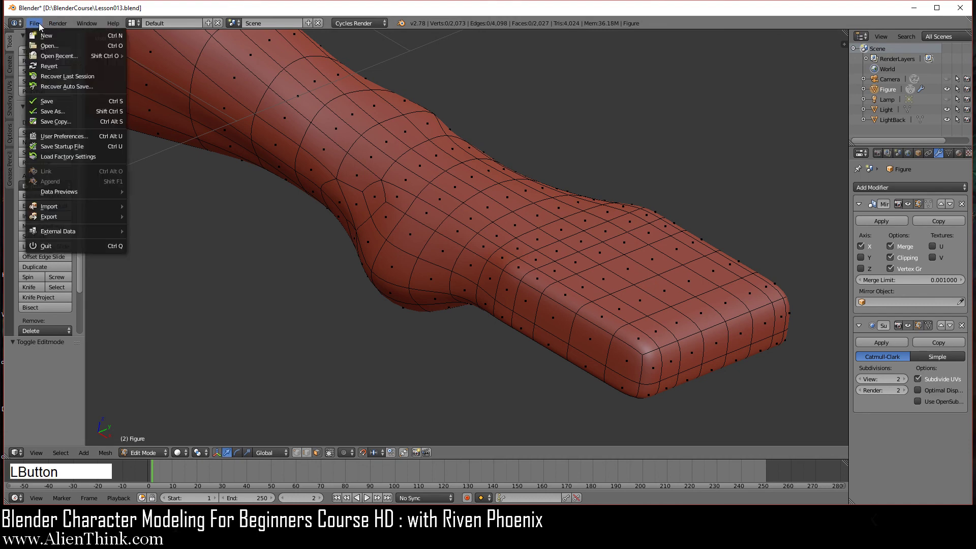
left_click(63, 112)
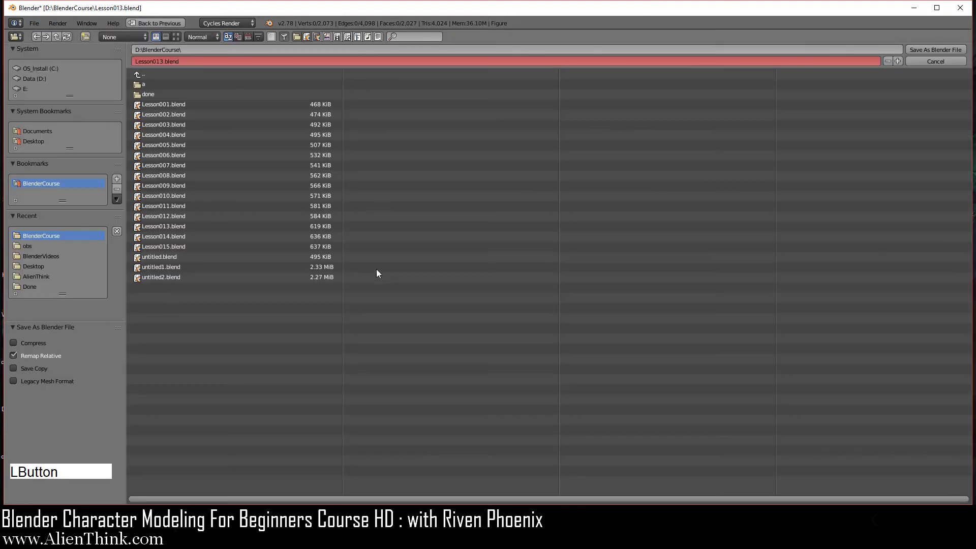
left_click(177, 236)
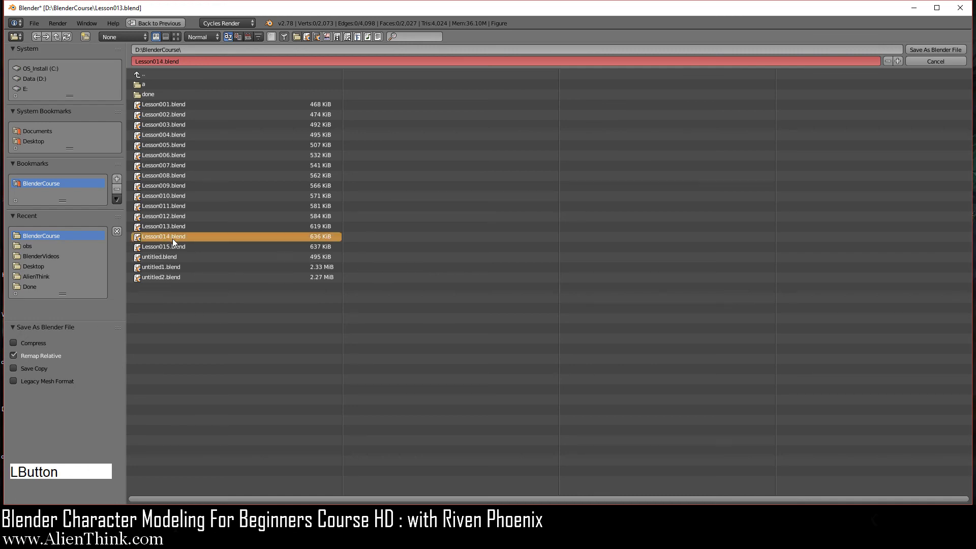
left_click(941, 49)
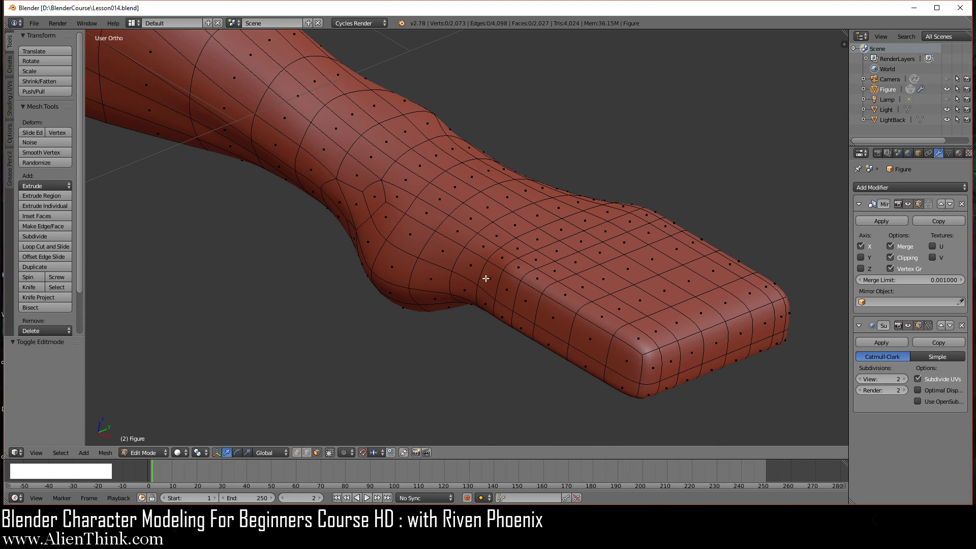